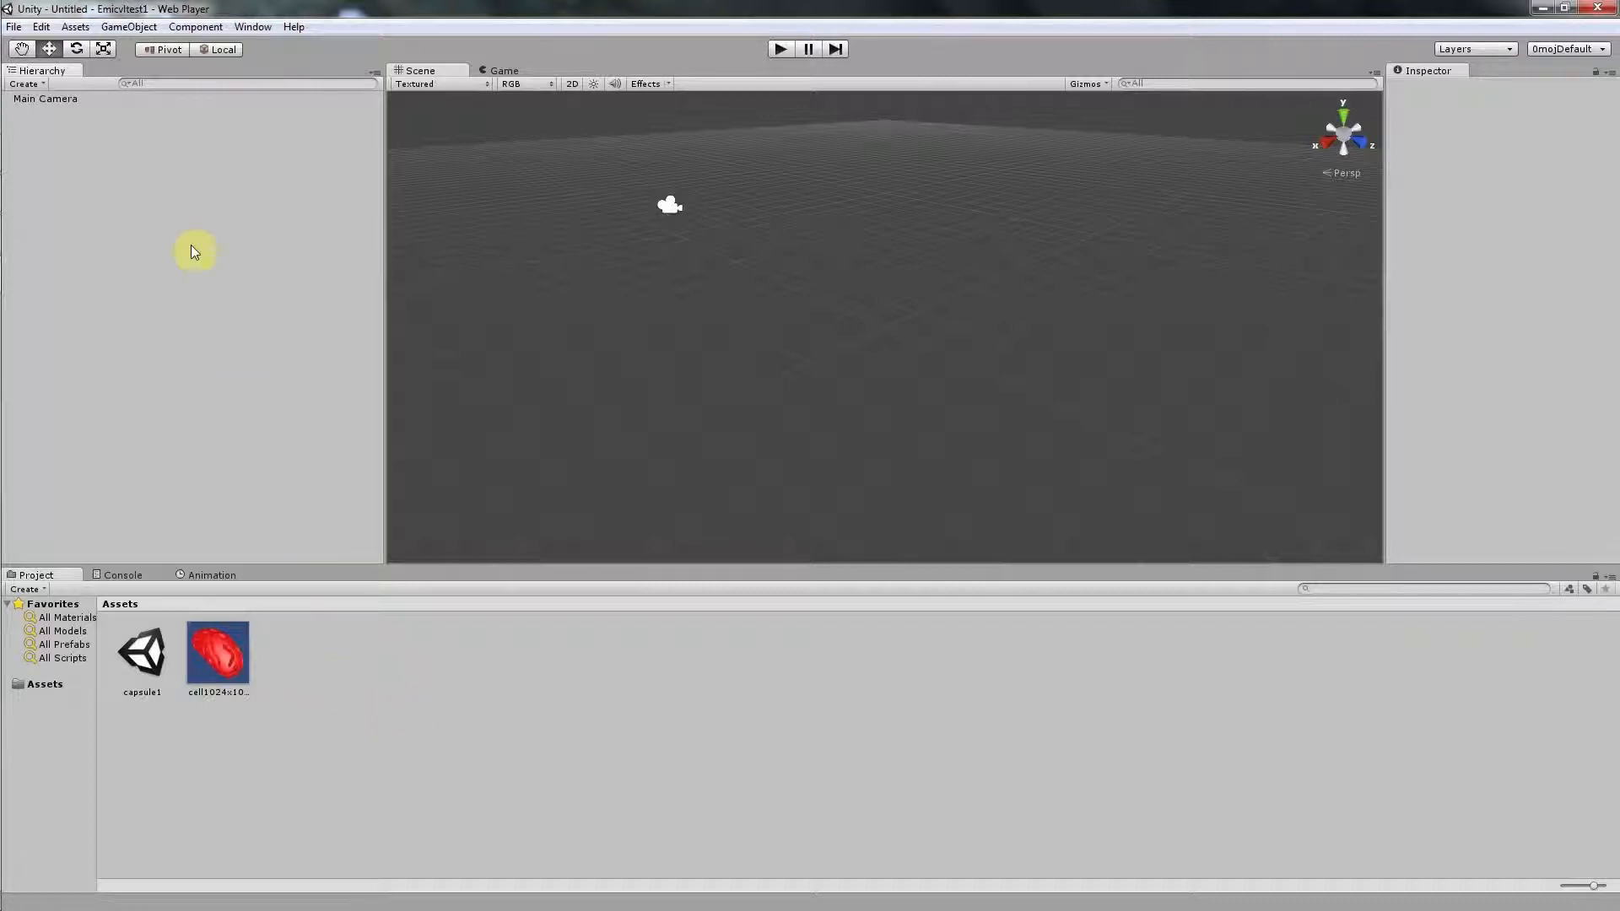
Step: Create a cube in the empty scene
{"action": "left_click", "coordinate": [129, 27]}
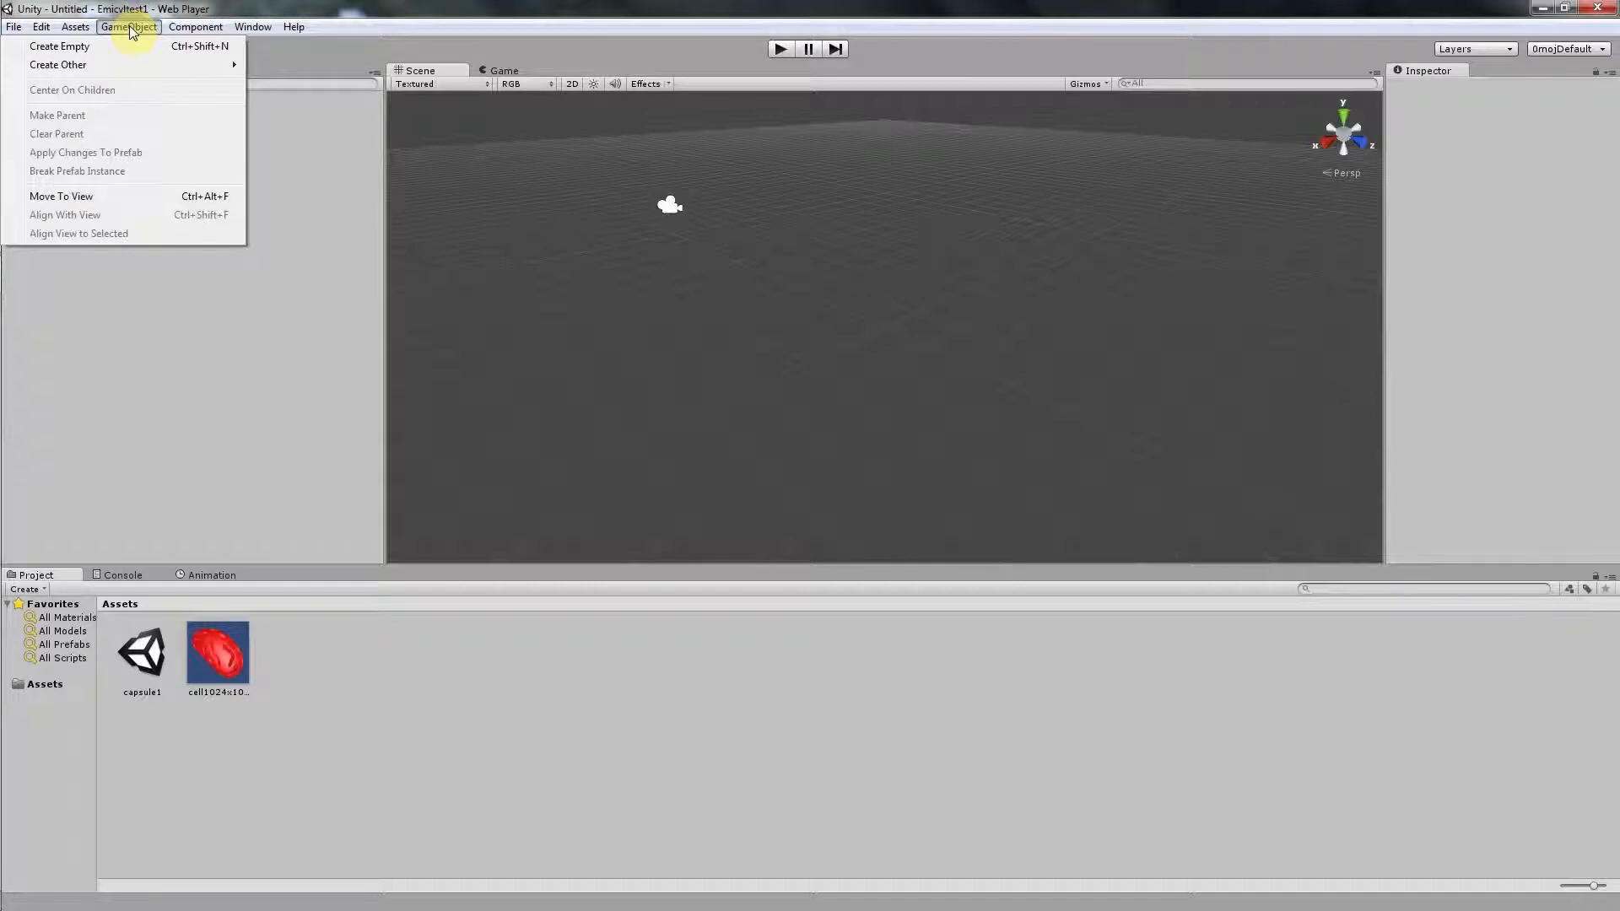
{"action": "mouse_move", "coordinate": [150, 65]}
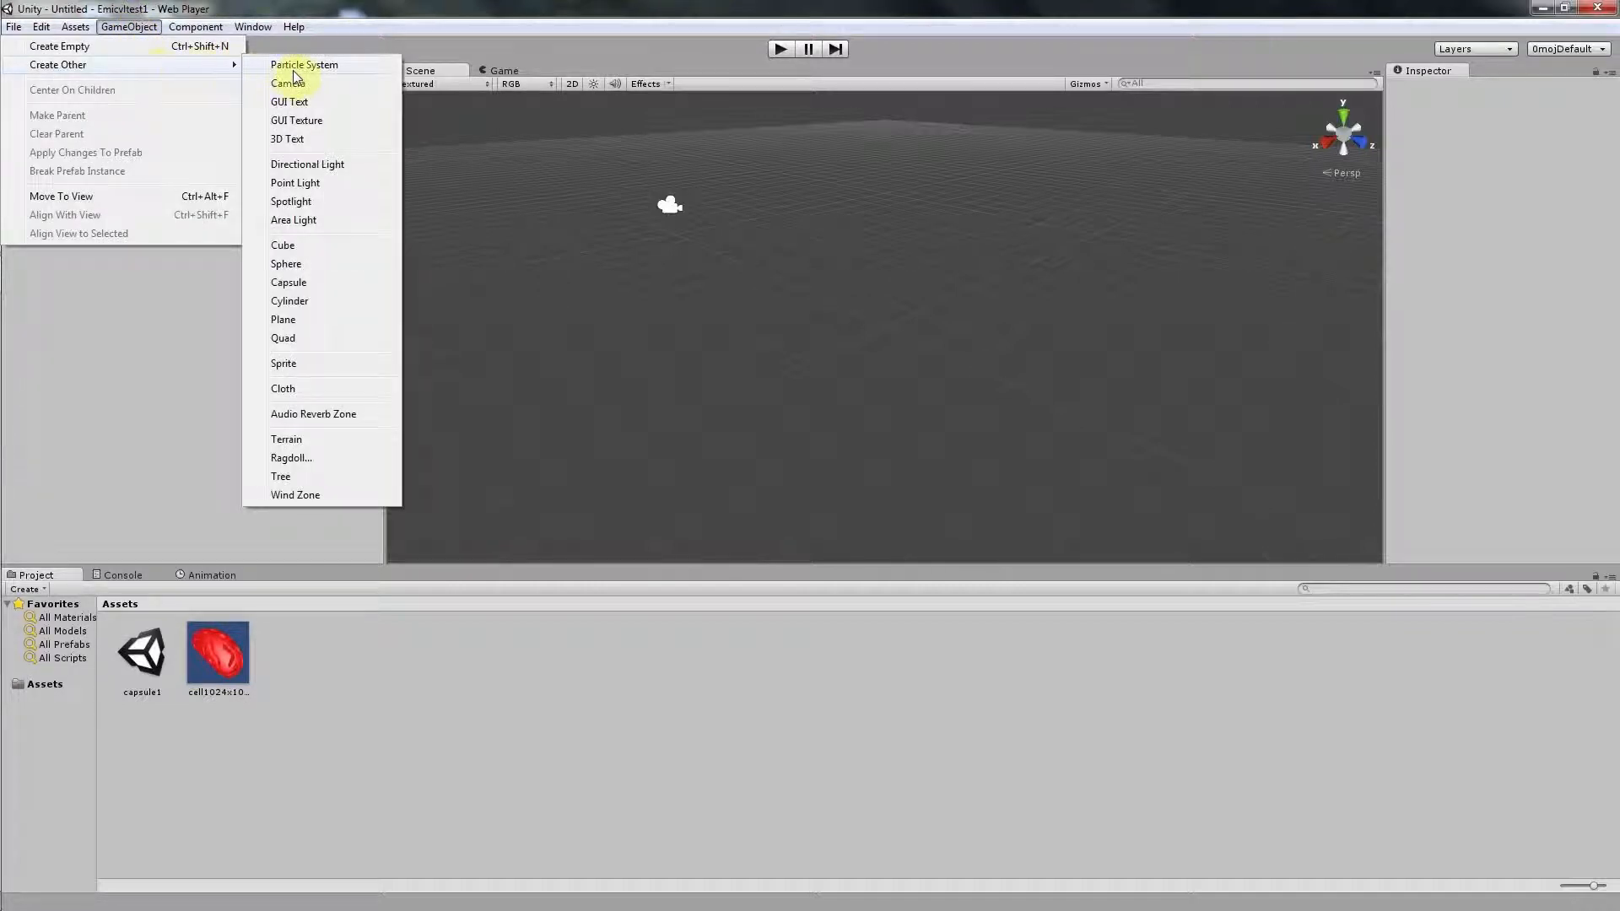
{"action": "left_click", "coordinate": [311, 246]}
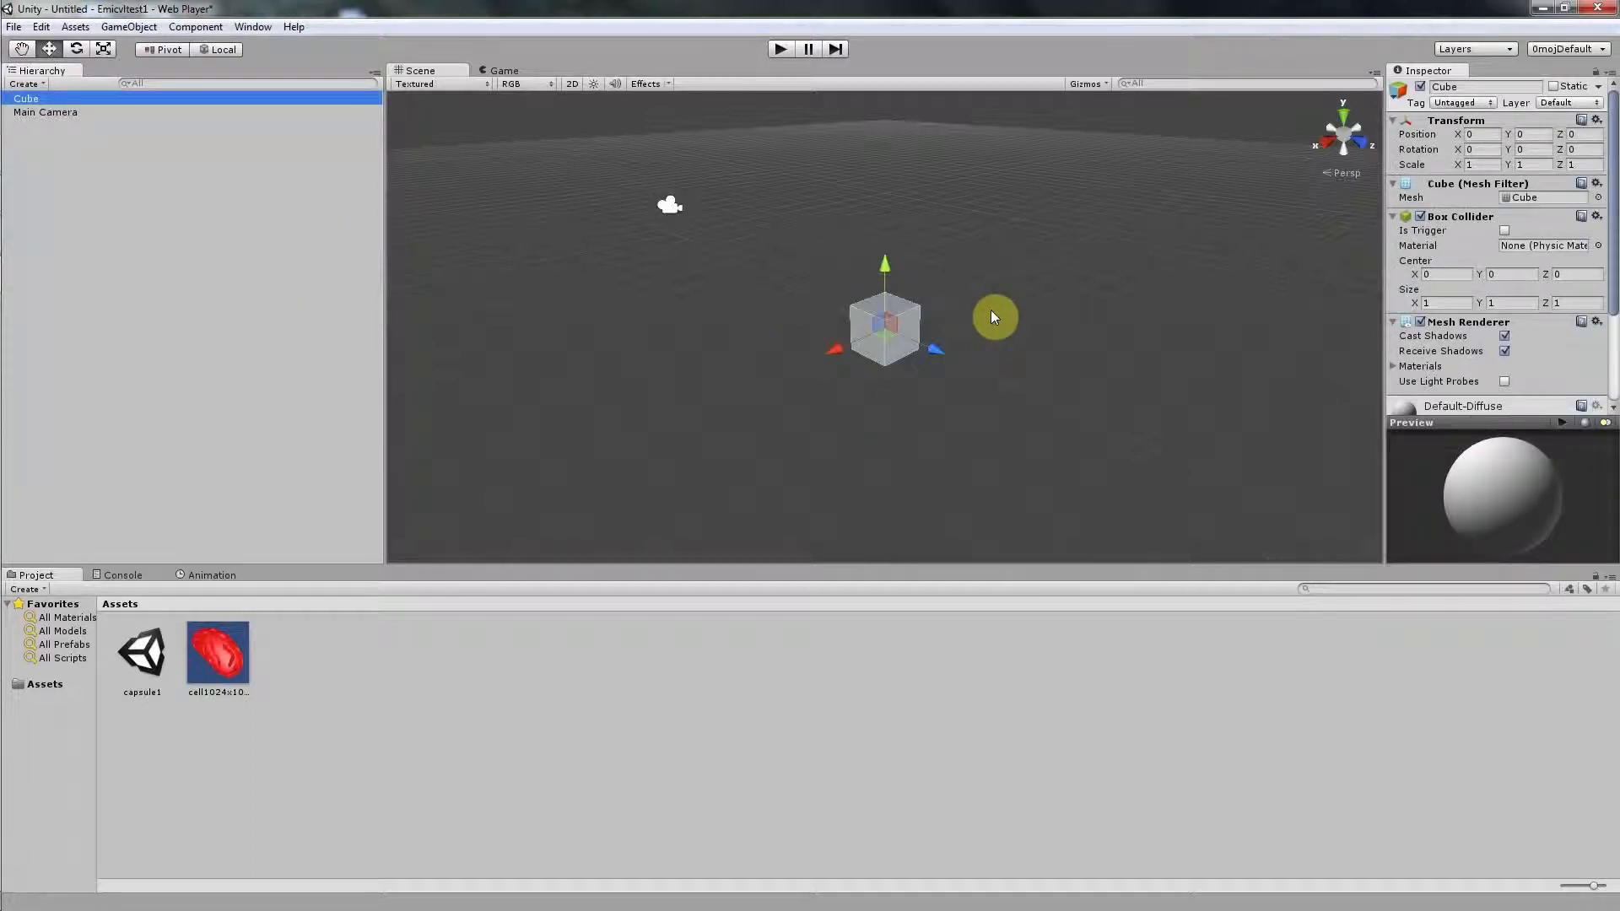
Step: Move the cube along Z to about -0.18 and rotate it to about 32.5, 25.6 and 9.9 degrees in X, Y and Z
{"action": "left_click_drag", "start_coordinate": [934, 349], "coordinate": [928, 353]}
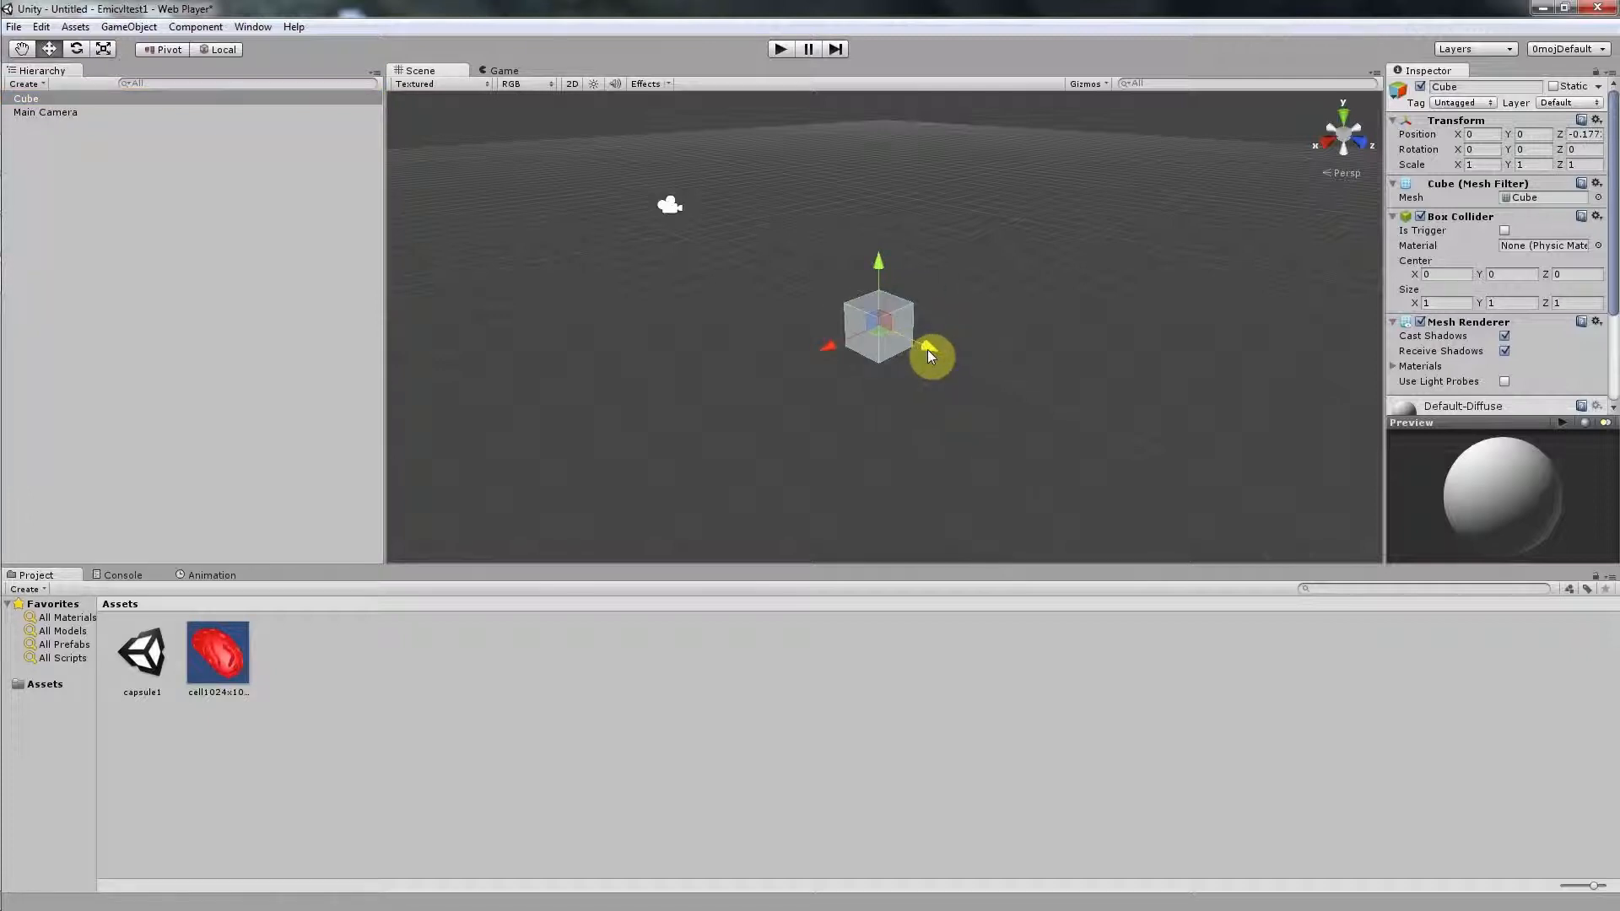
{"action": "left_click", "coordinate": [77, 48]}
{"action": "mouse_move", "coordinate": [846, 306]}
{"action": "left_mouse_down"}
{"action": "mouse_move", "coordinate": [887, 346]}
{"action": "mouse_move", "coordinate": [849, 302]}
{"action": "mouse_move", "coordinate": [848, 318]}
{"action": "left_mouse_up"}
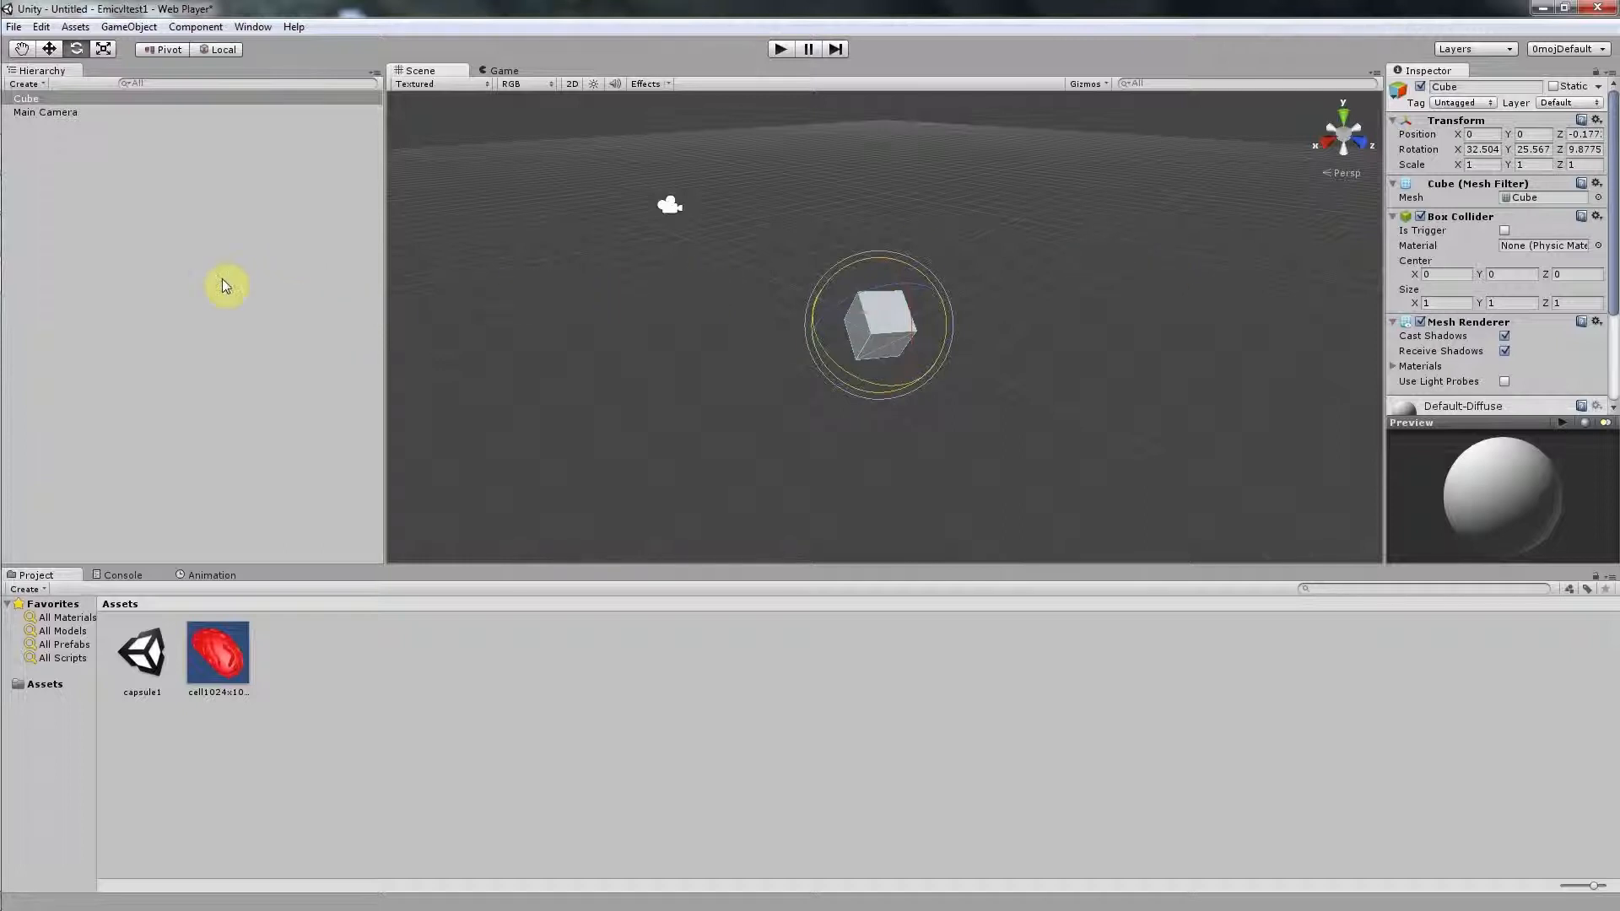
Step: Create a new material in the project assets and name it SphereMat1
{"action": "left_click", "coordinate": [80, 29]}
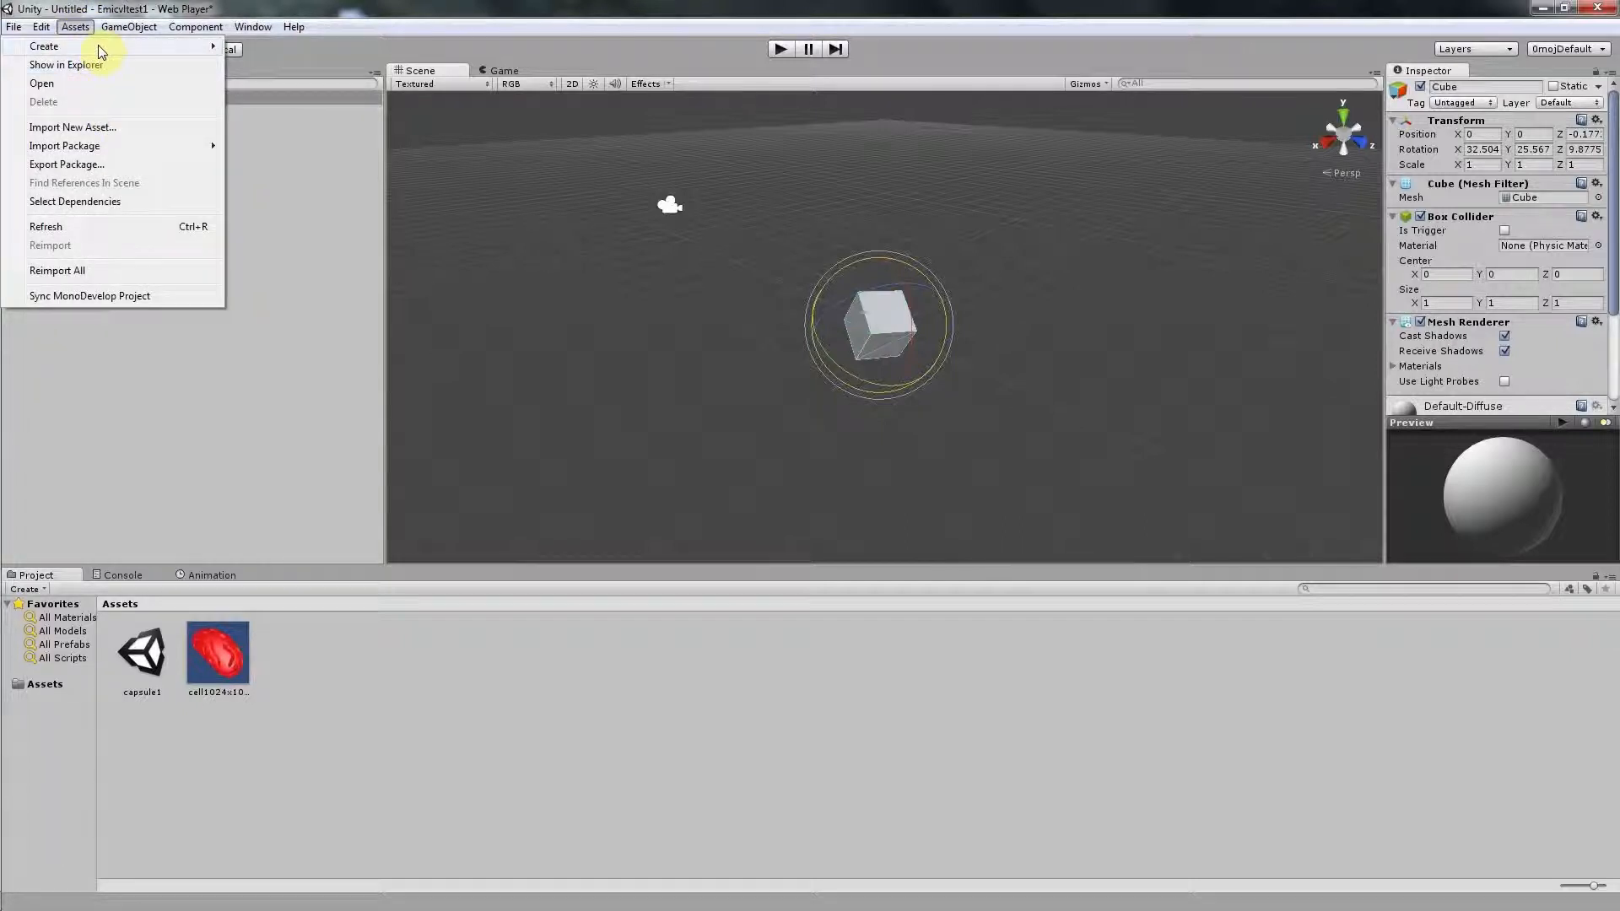
{"action": "mouse_move", "coordinate": [130, 48]}
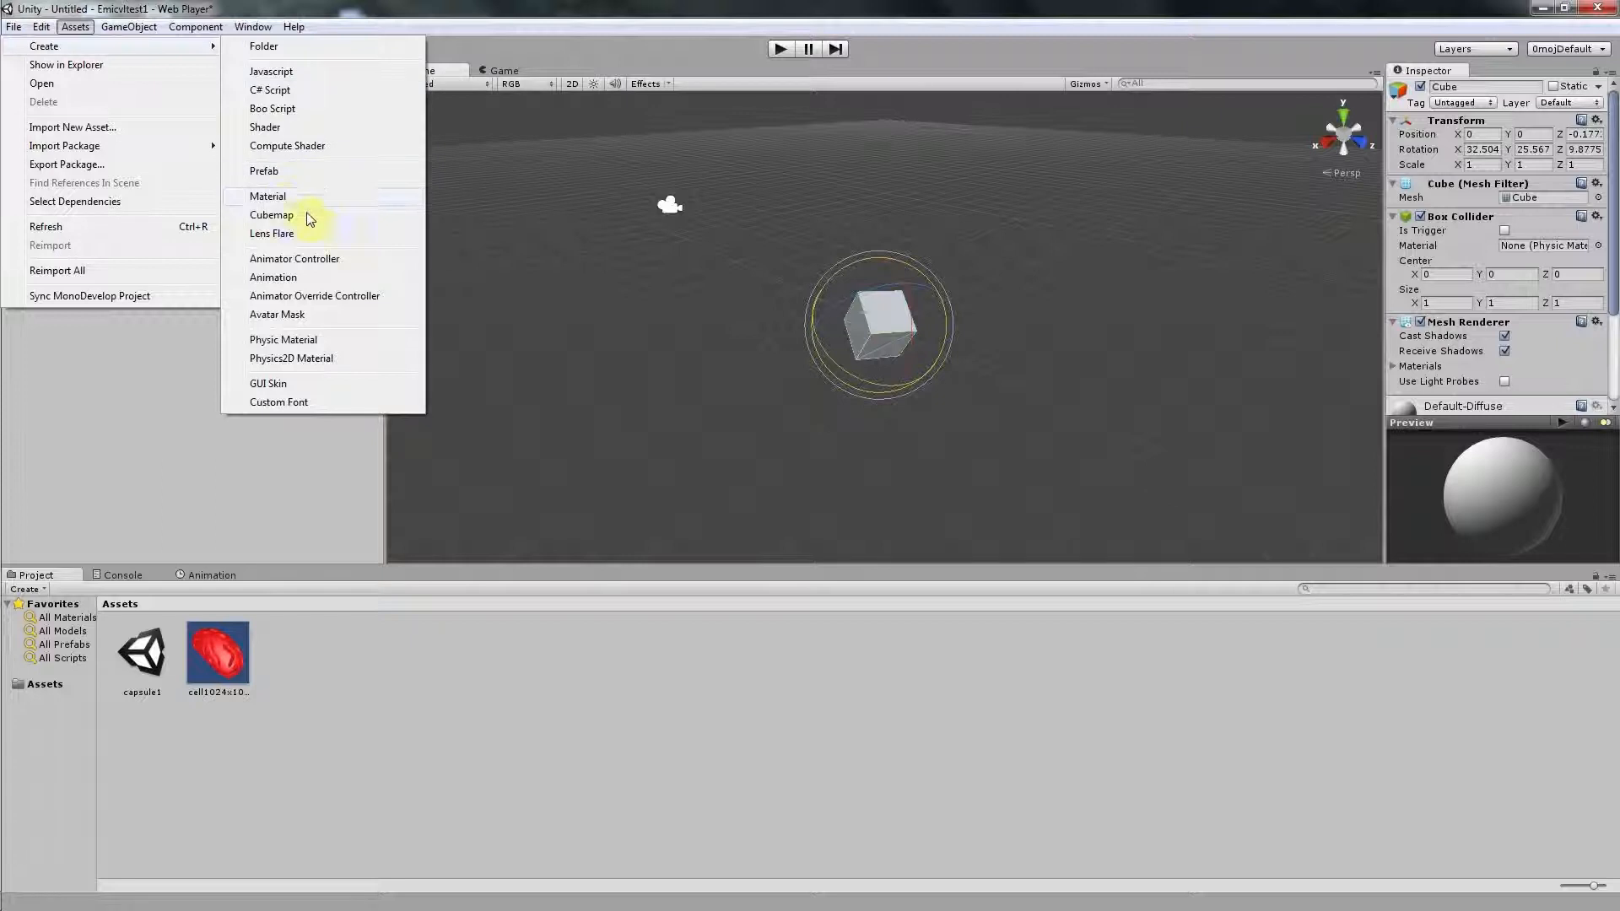
{"action": "left_click", "coordinate": [277, 196]}
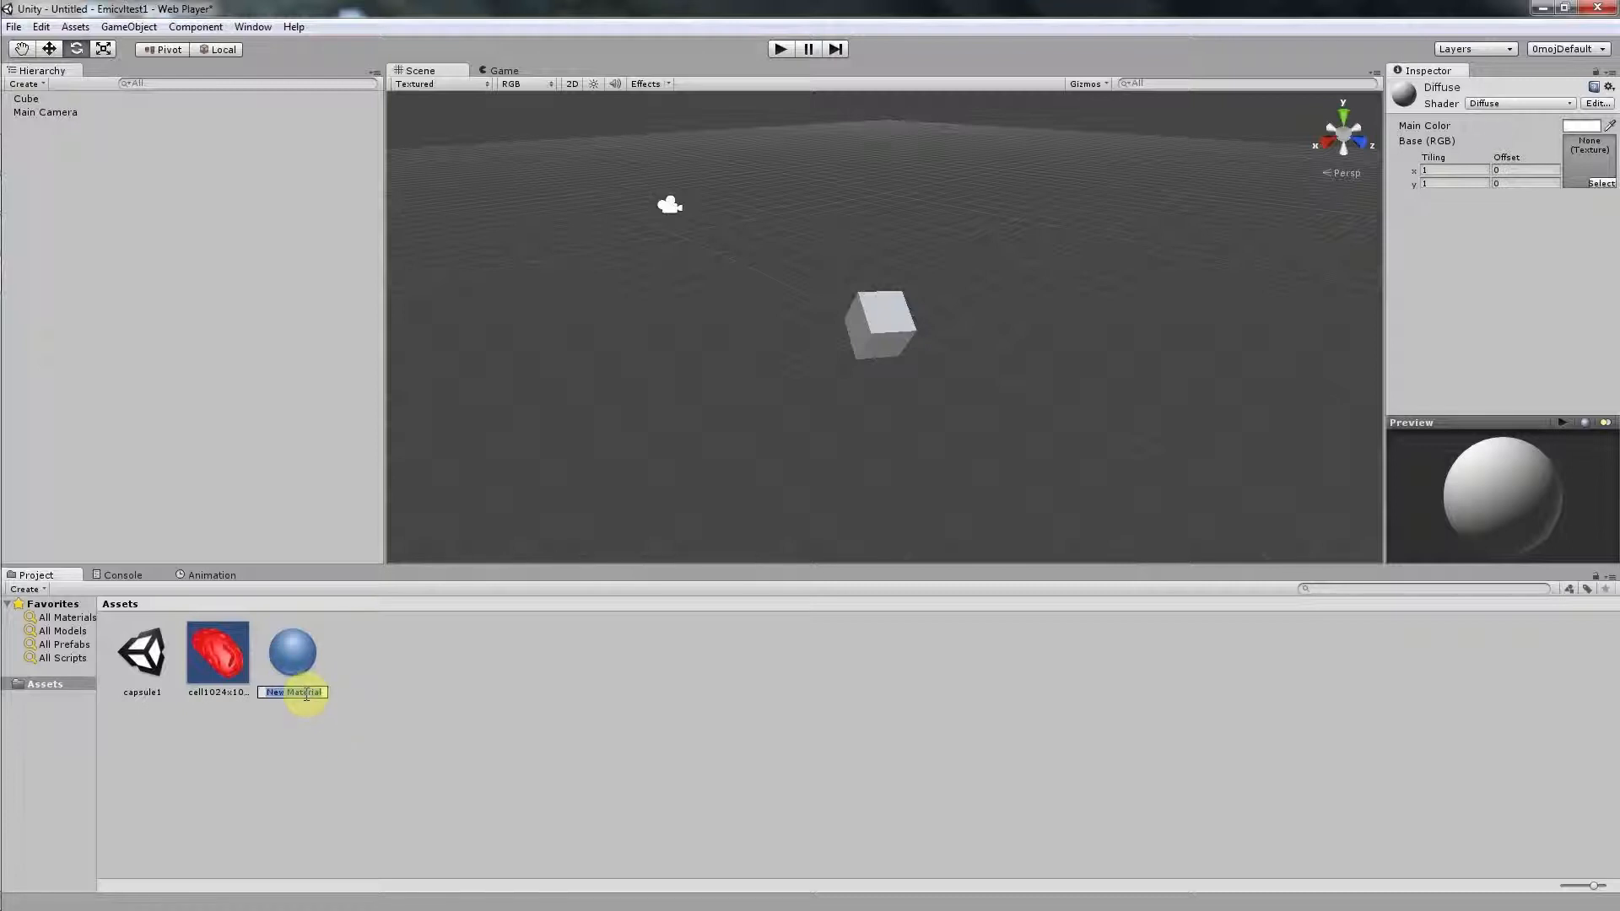
{"action": "type", "text": "SphereMat1"}
{"action": "key", "text": "Return"}
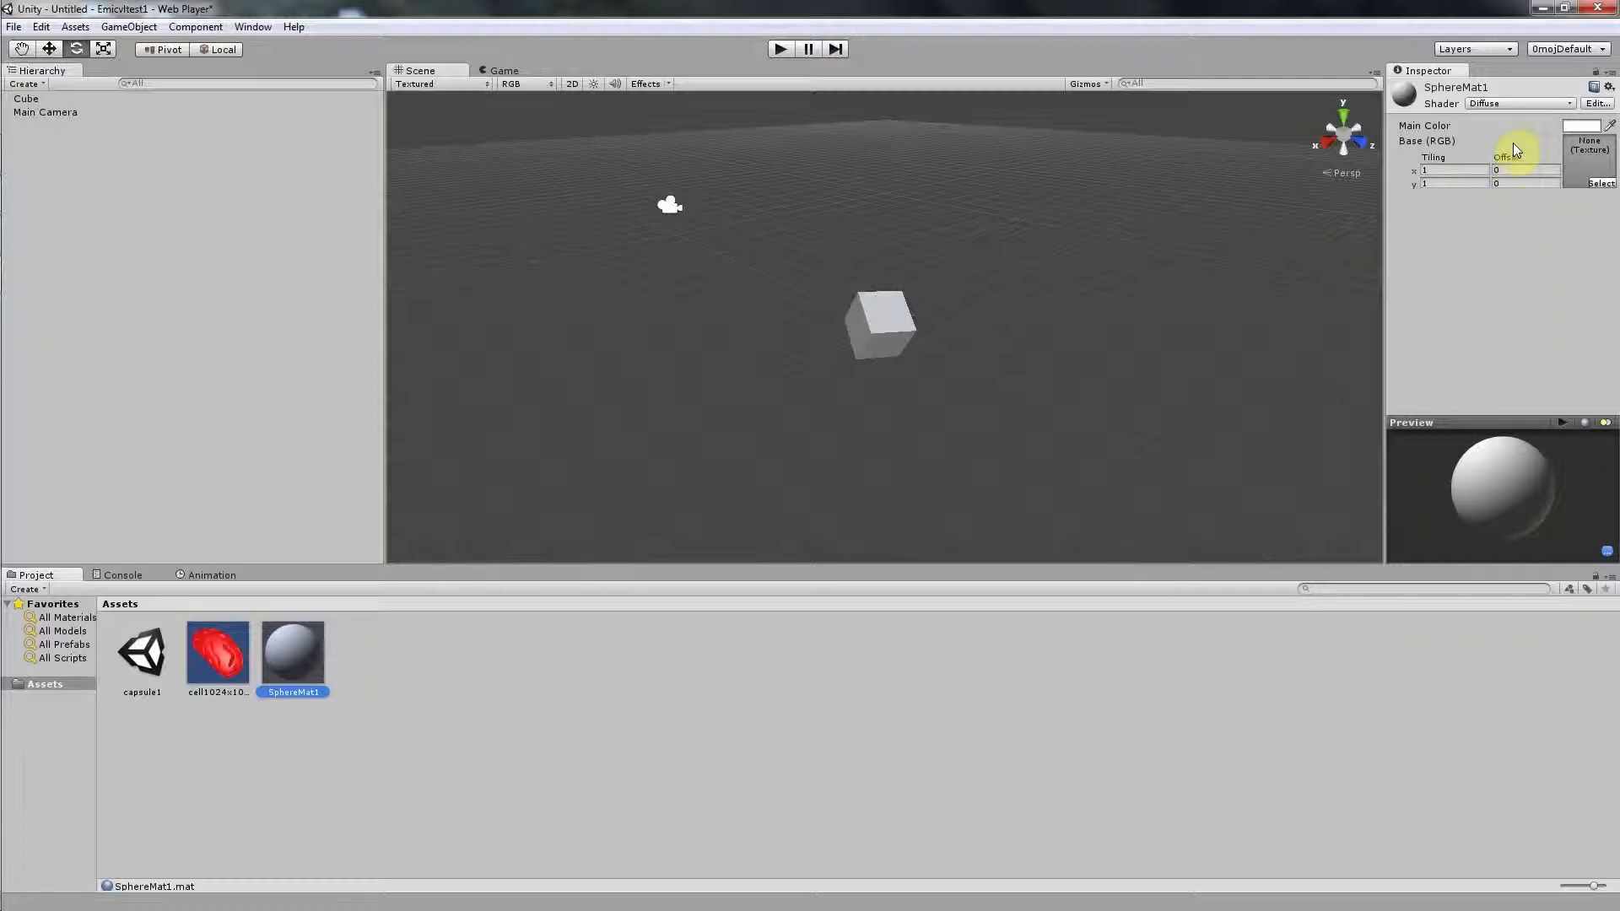
Step: Set the SphereMat1 shader to Mobile/Diffuse
{"action": "left_click", "coordinate": [1510, 102]}
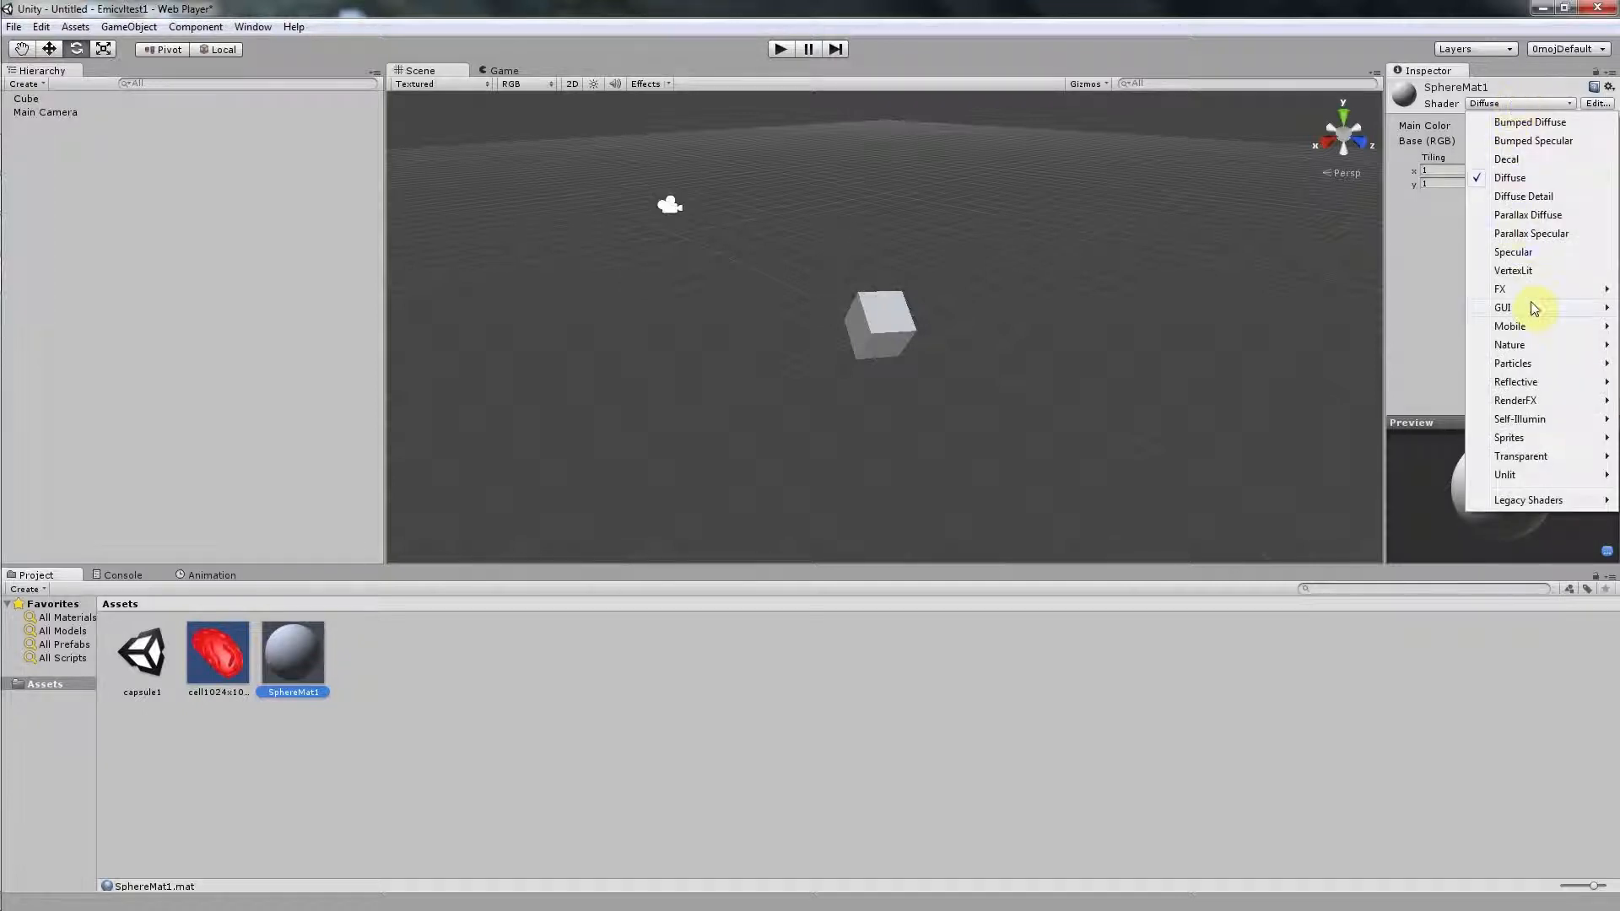
{"action": "mouse_move", "coordinate": [1532, 326]}
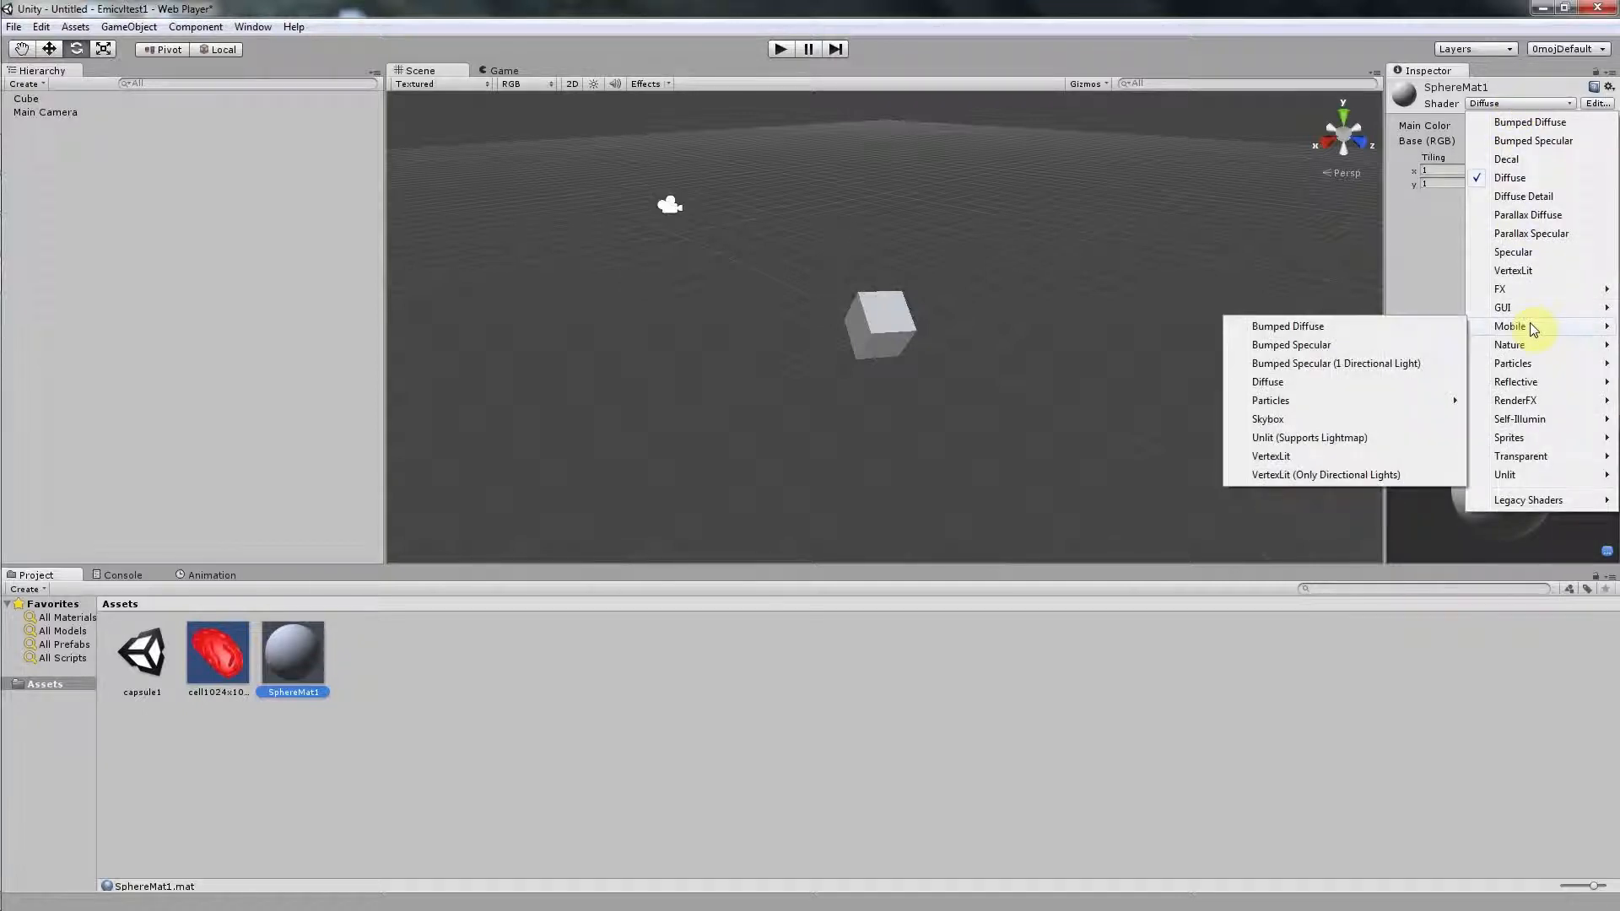
{"action": "left_click", "coordinate": [1295, 384]}
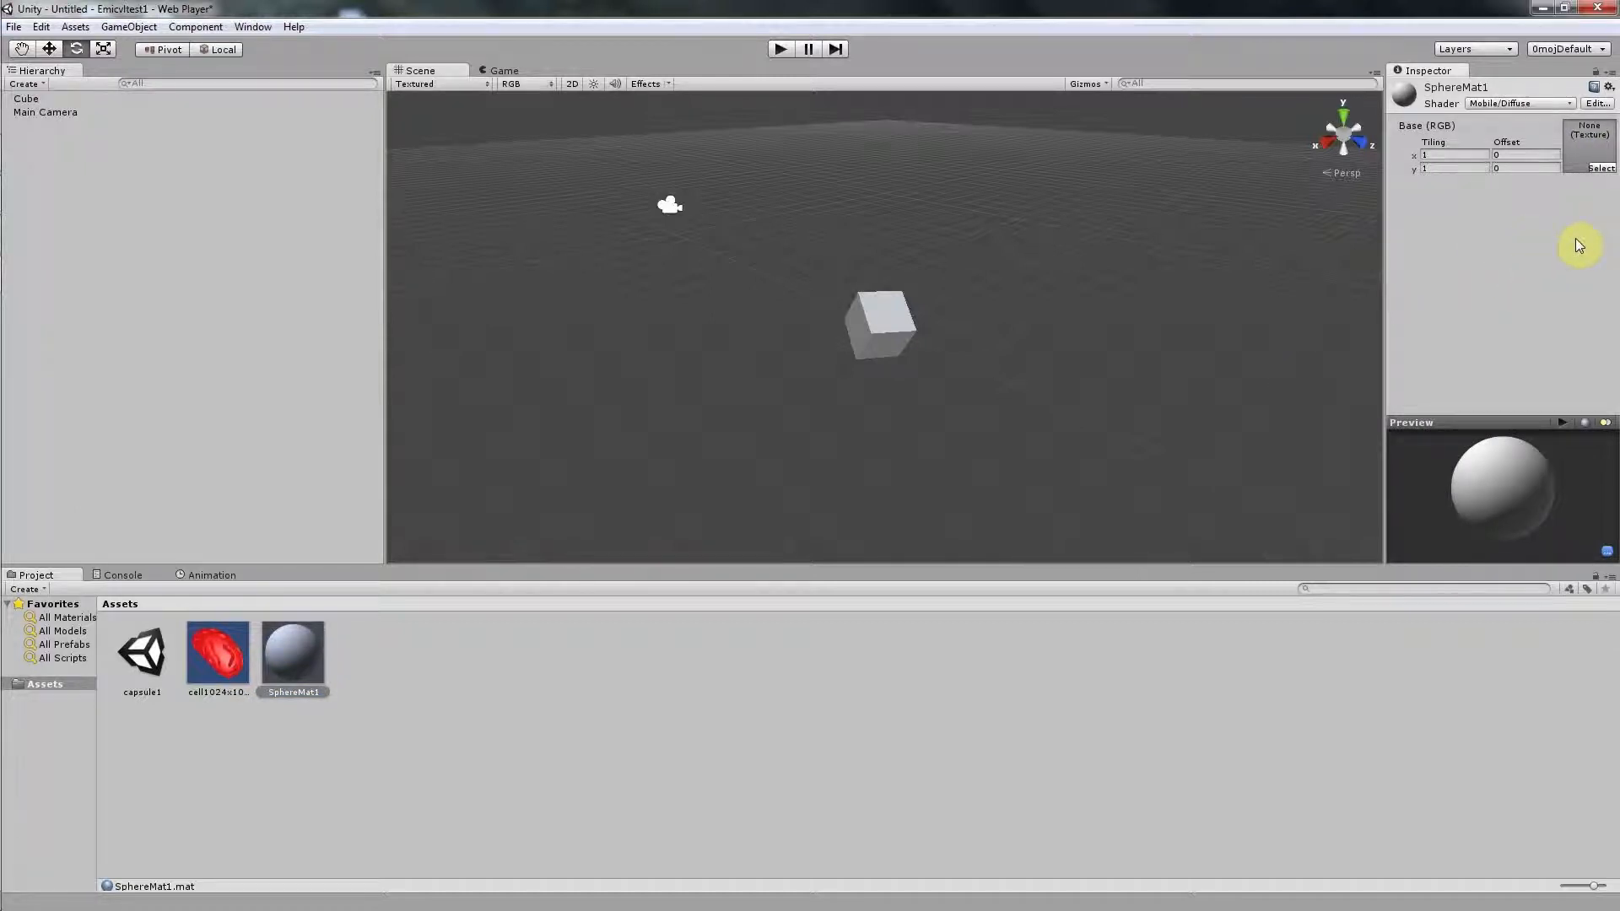
Step: Assign the cell1024x1024 image as the base texture of SphereMat1
{"action": "left_click", "coordinate": [1586, 170]}
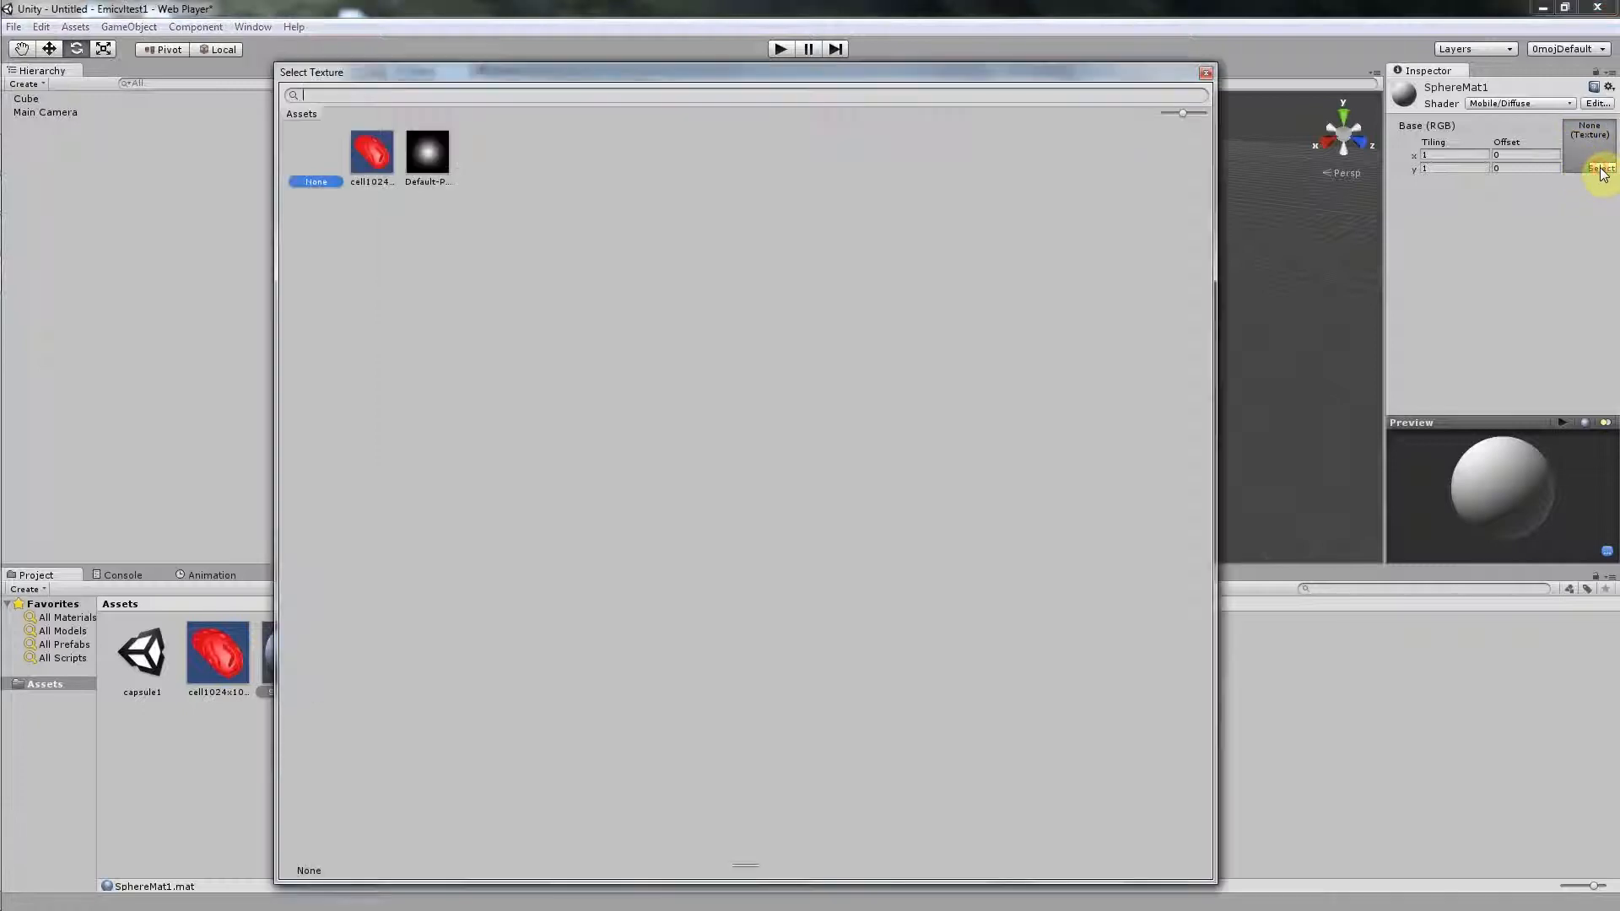
{"action": "left_click", "coordinate": [368, 151]}
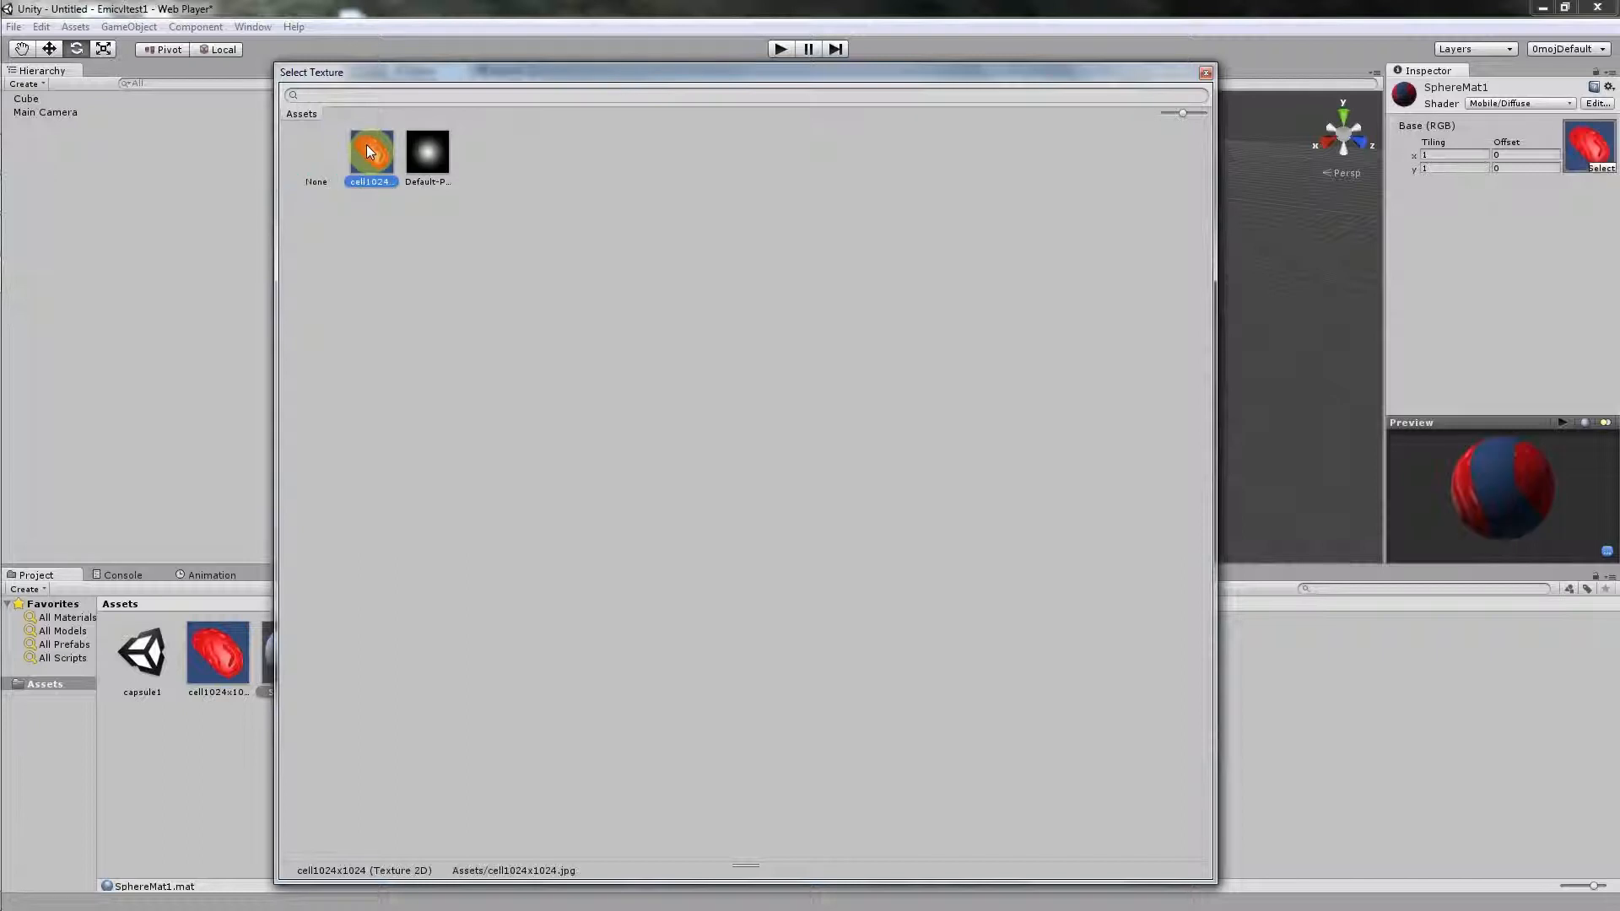
{"action": "left_click", "coordinate": [1514, 268]}
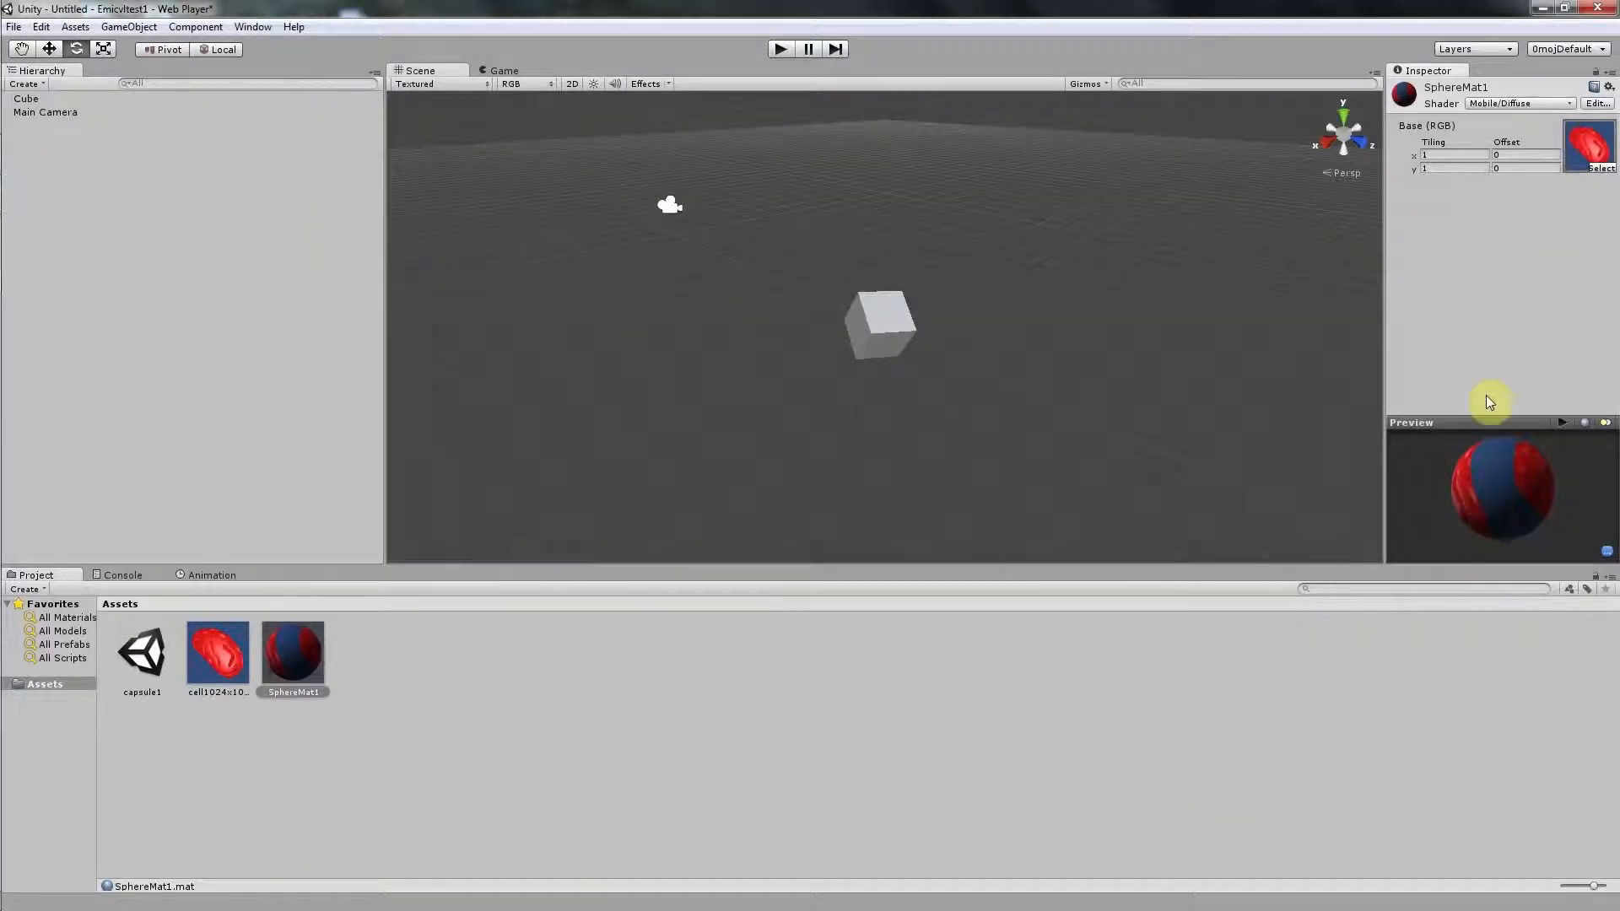
Step: Apply the SphereMat1 material to the cube and inspect the texture on its faces from several angles
{"action": "left_click", "coordinate": [412, 713]}
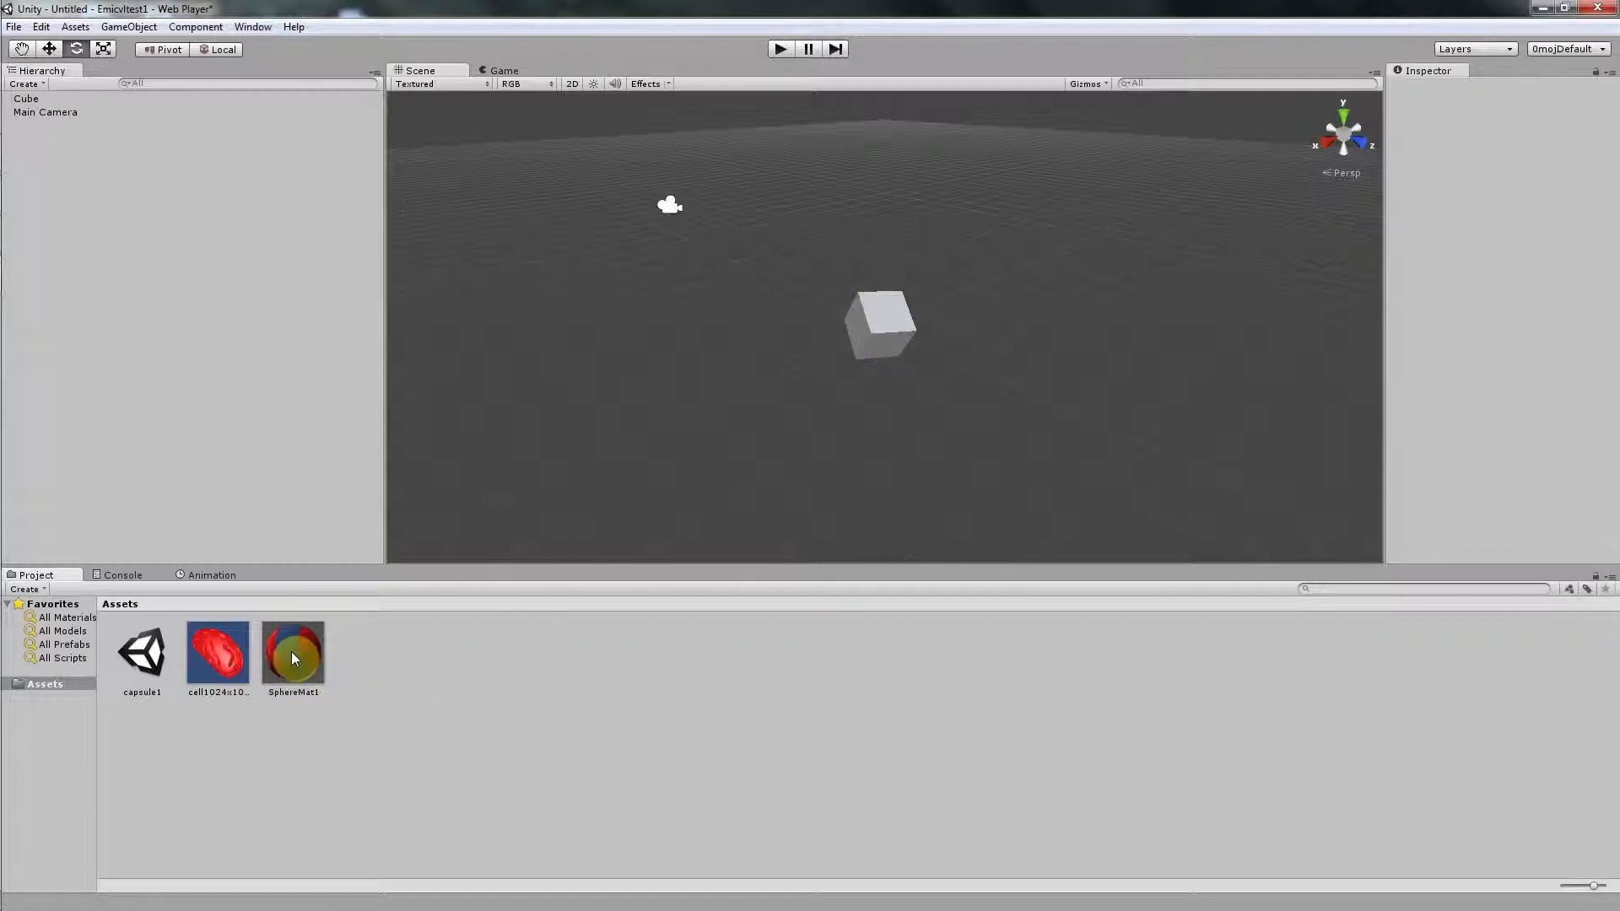
{"action": "left_click_drag", "start_coordinate": [291, 652], "coordinate": [26, 100]}
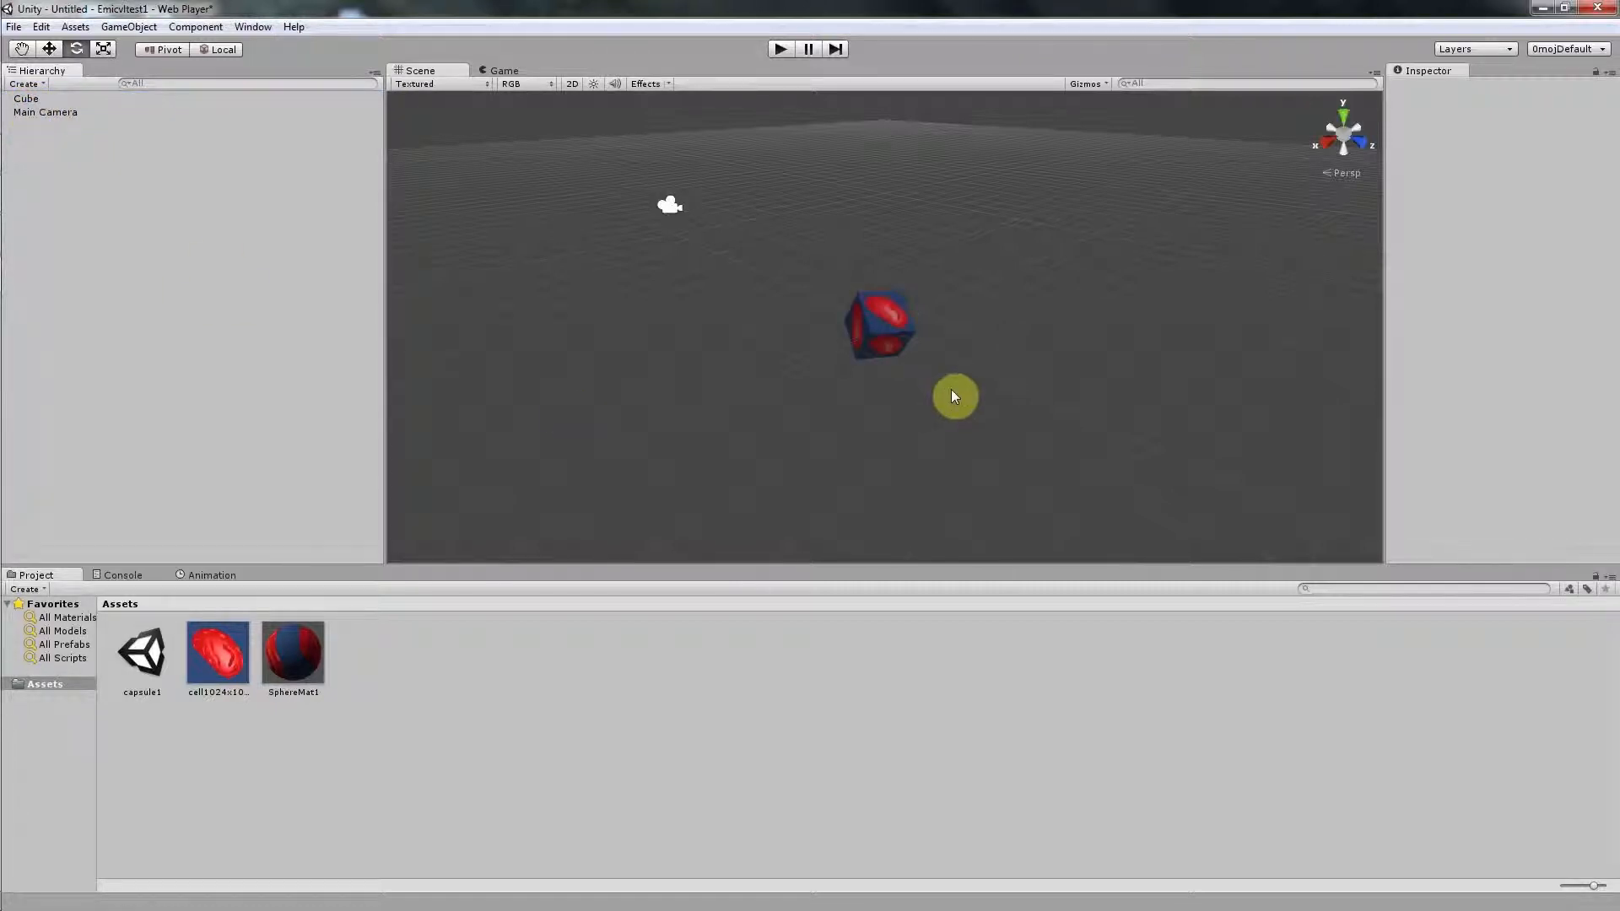
{"action": "left_click", "coordinate": [886, 333]}
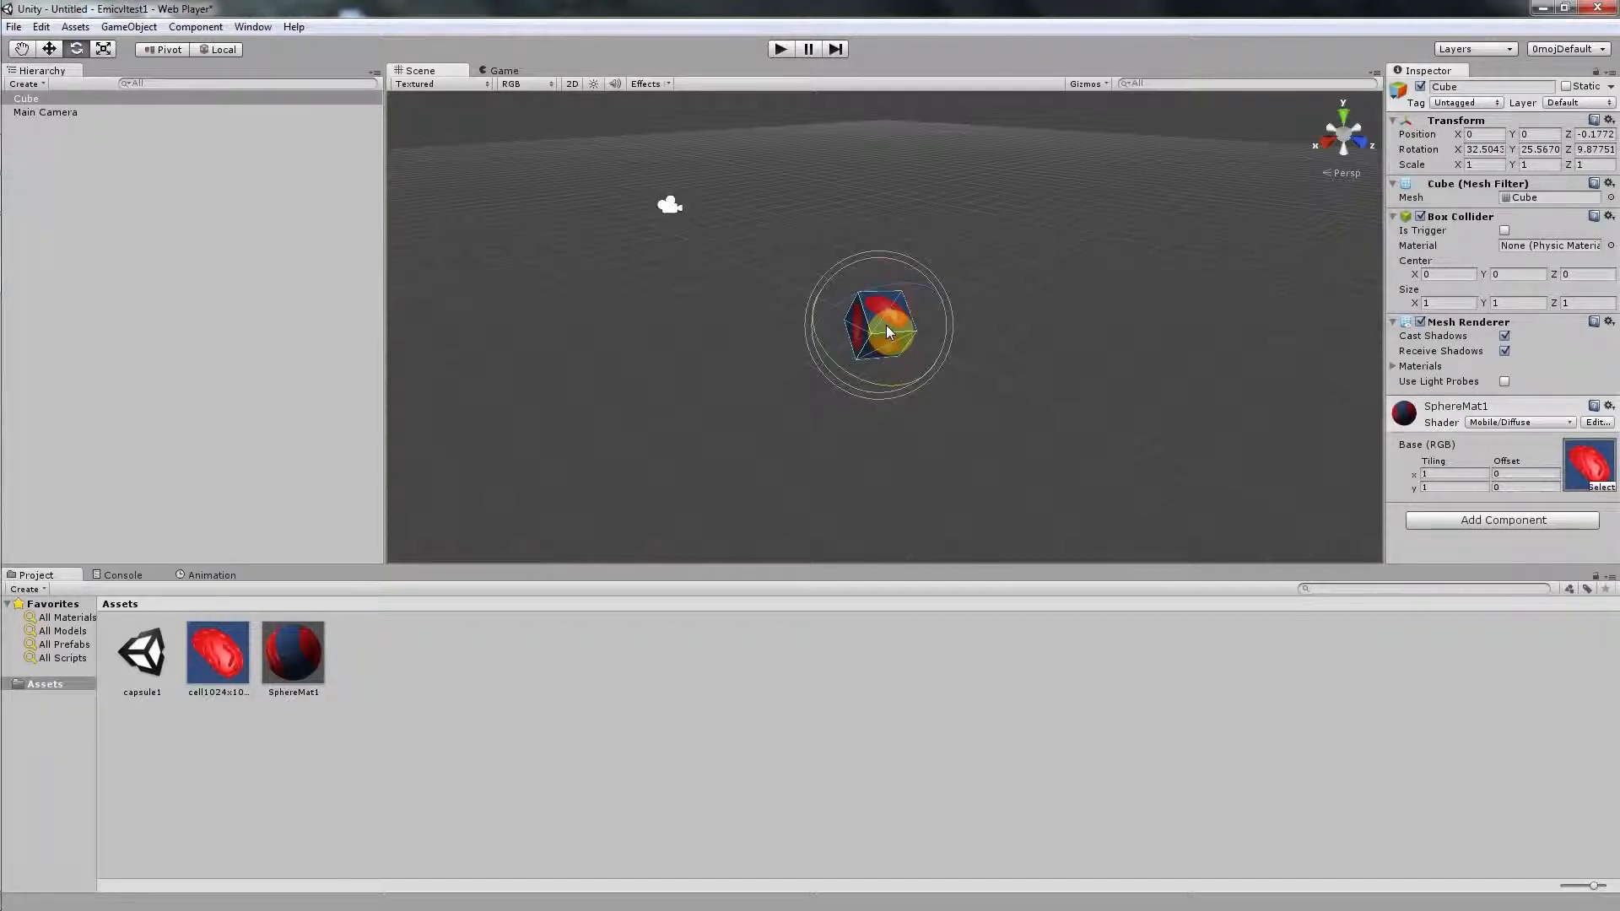
{"action": "scroll", "coordinate": [886, 332], "scroll_direction": "up", "scroll_amount": 3}
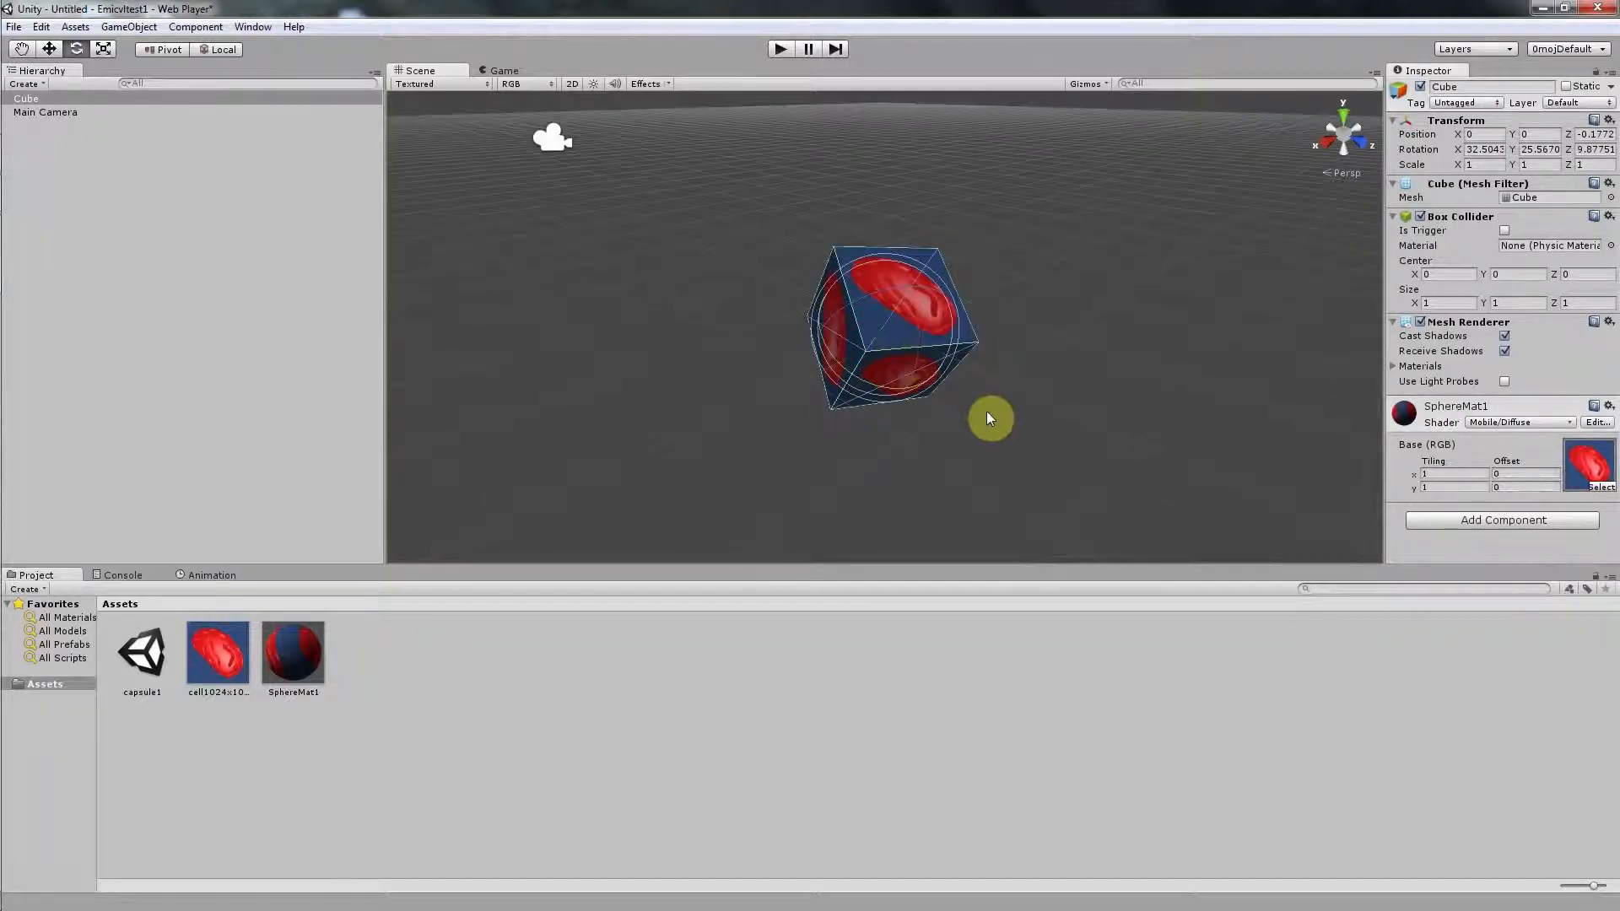
{"action": "scroll", "coordinate": [985, 409], "scroll_direction": "up", "scroll_amount": 5}
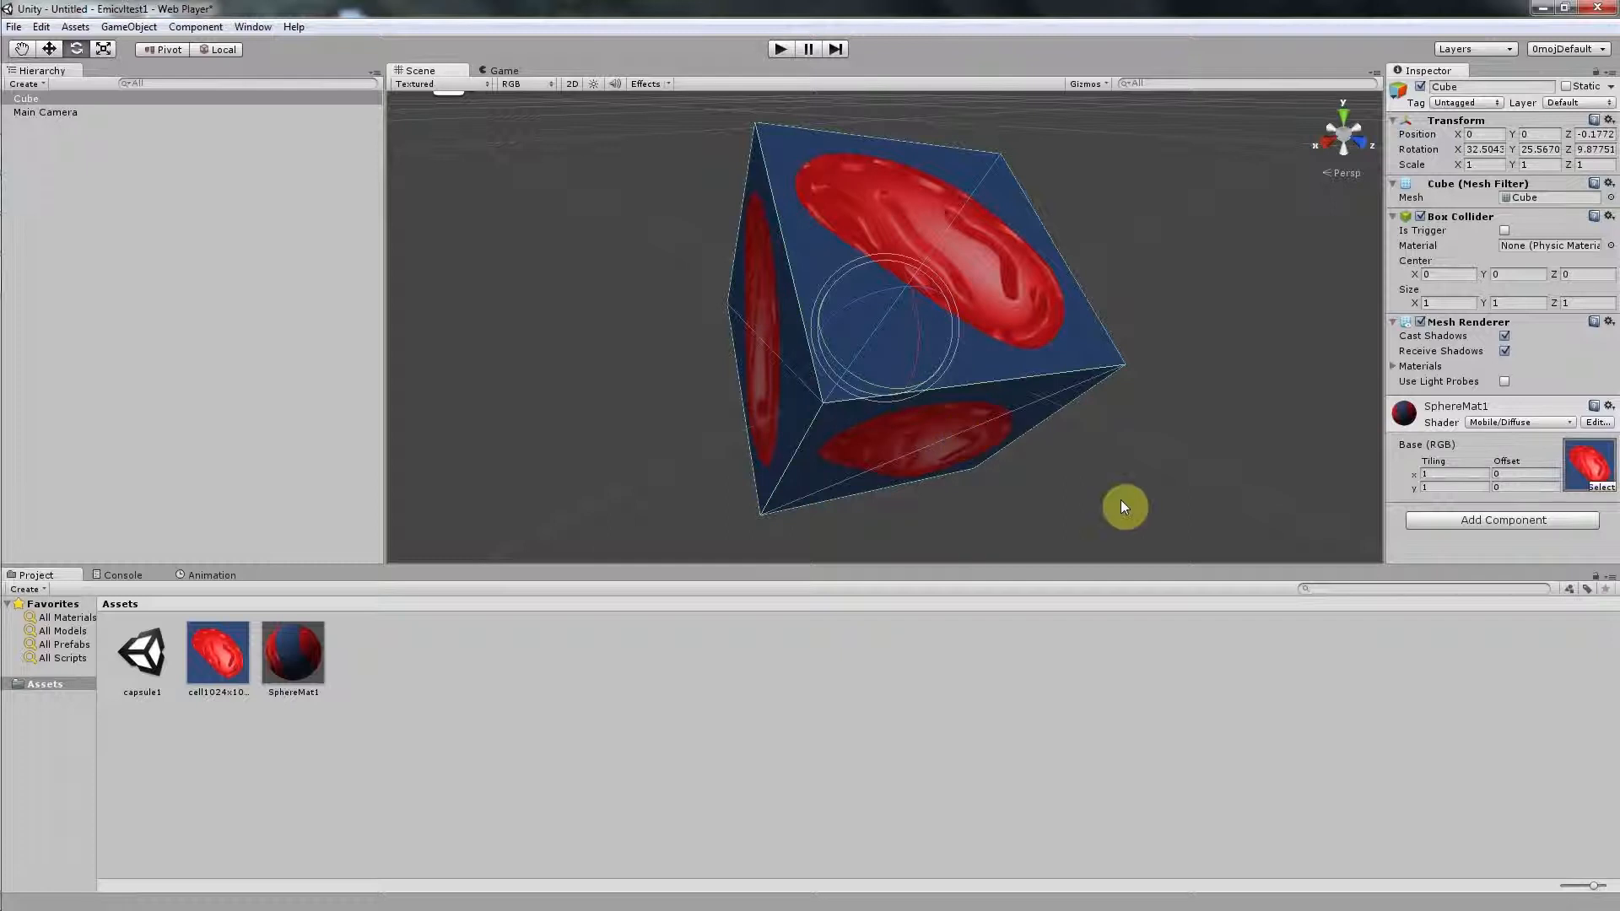
{"action": "left_click_drag", "start_coordinate": [1121, 499], "coordinate": [1175, 358], "text": "alt"}
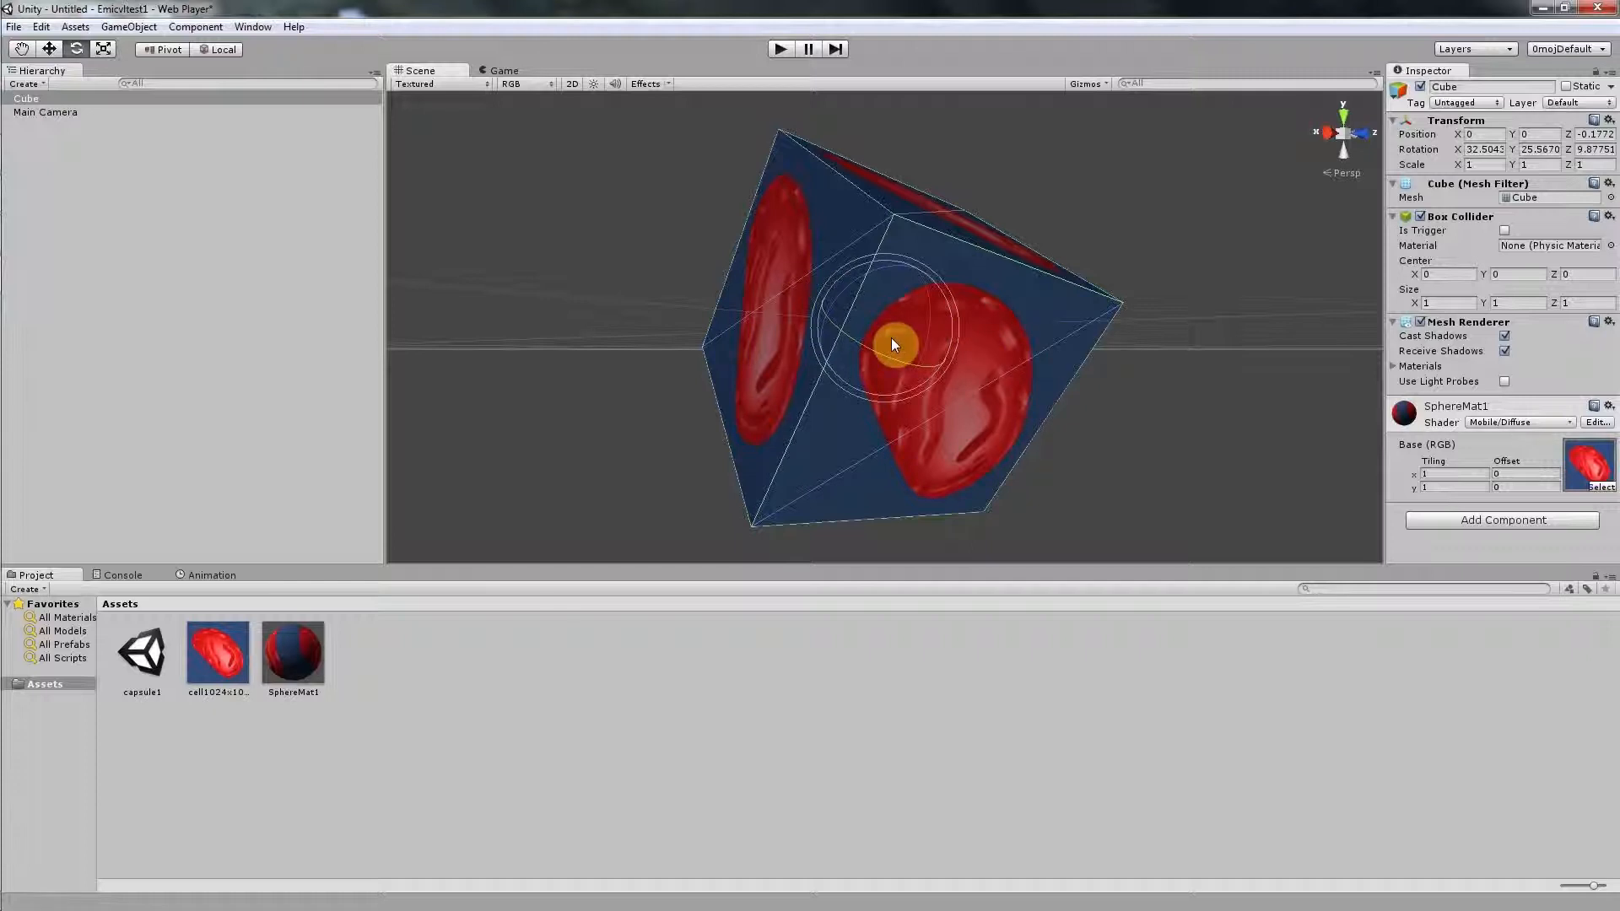
{"action": "scroll", "coordinate": [1019, 319], "scroll_direction": "down", "scroll_amount": 8}
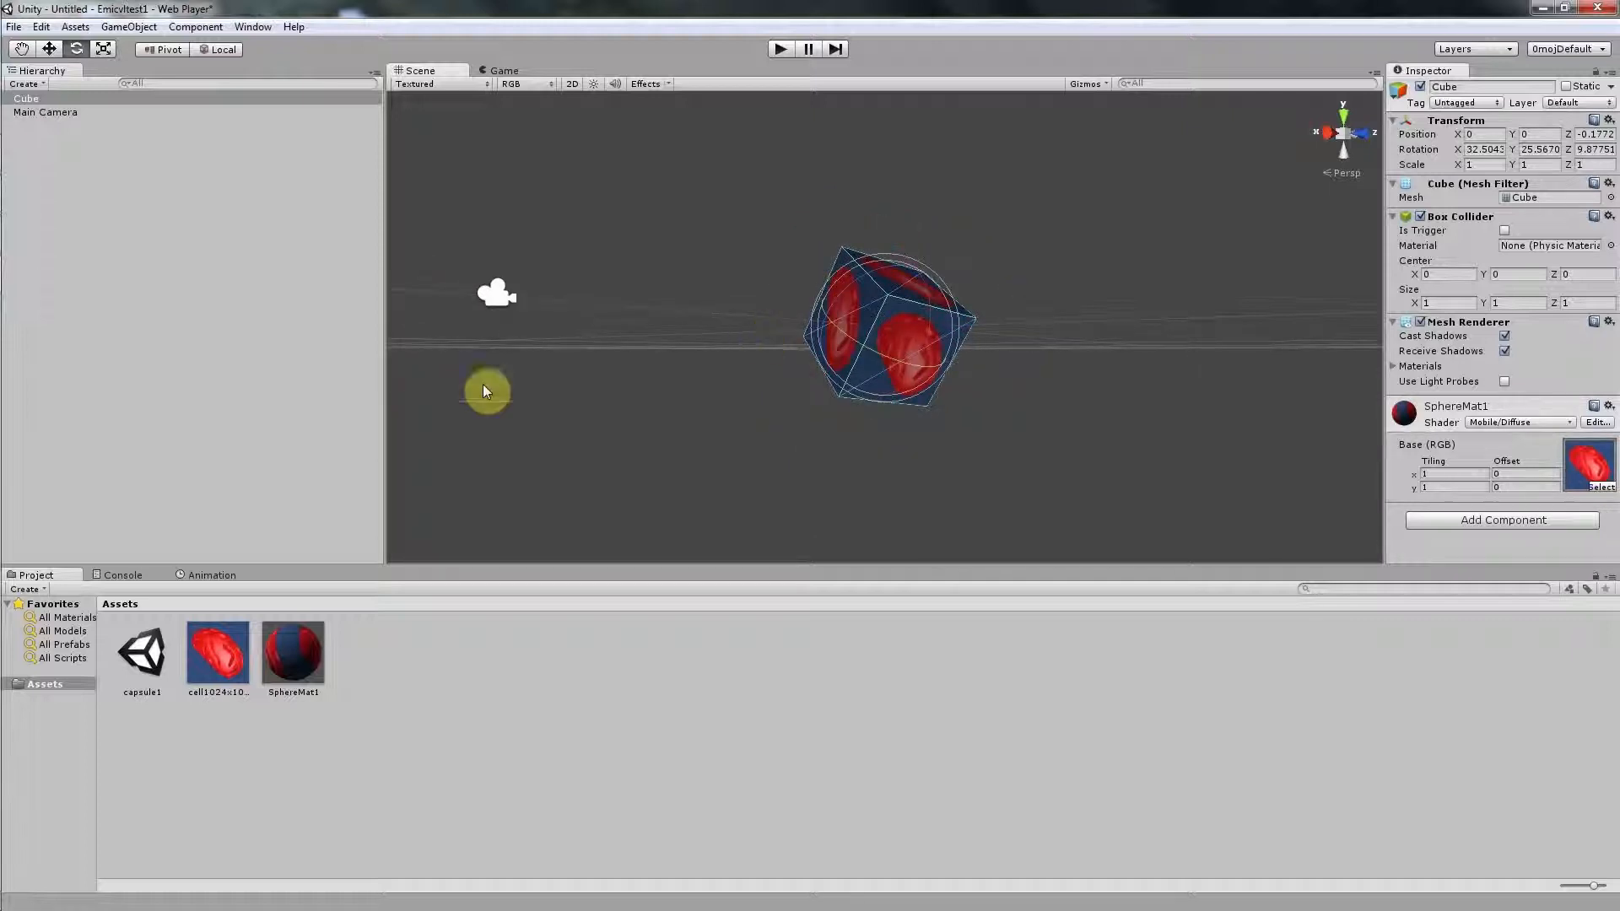
{"action": "left_click", "coordinate": [227, 349]}
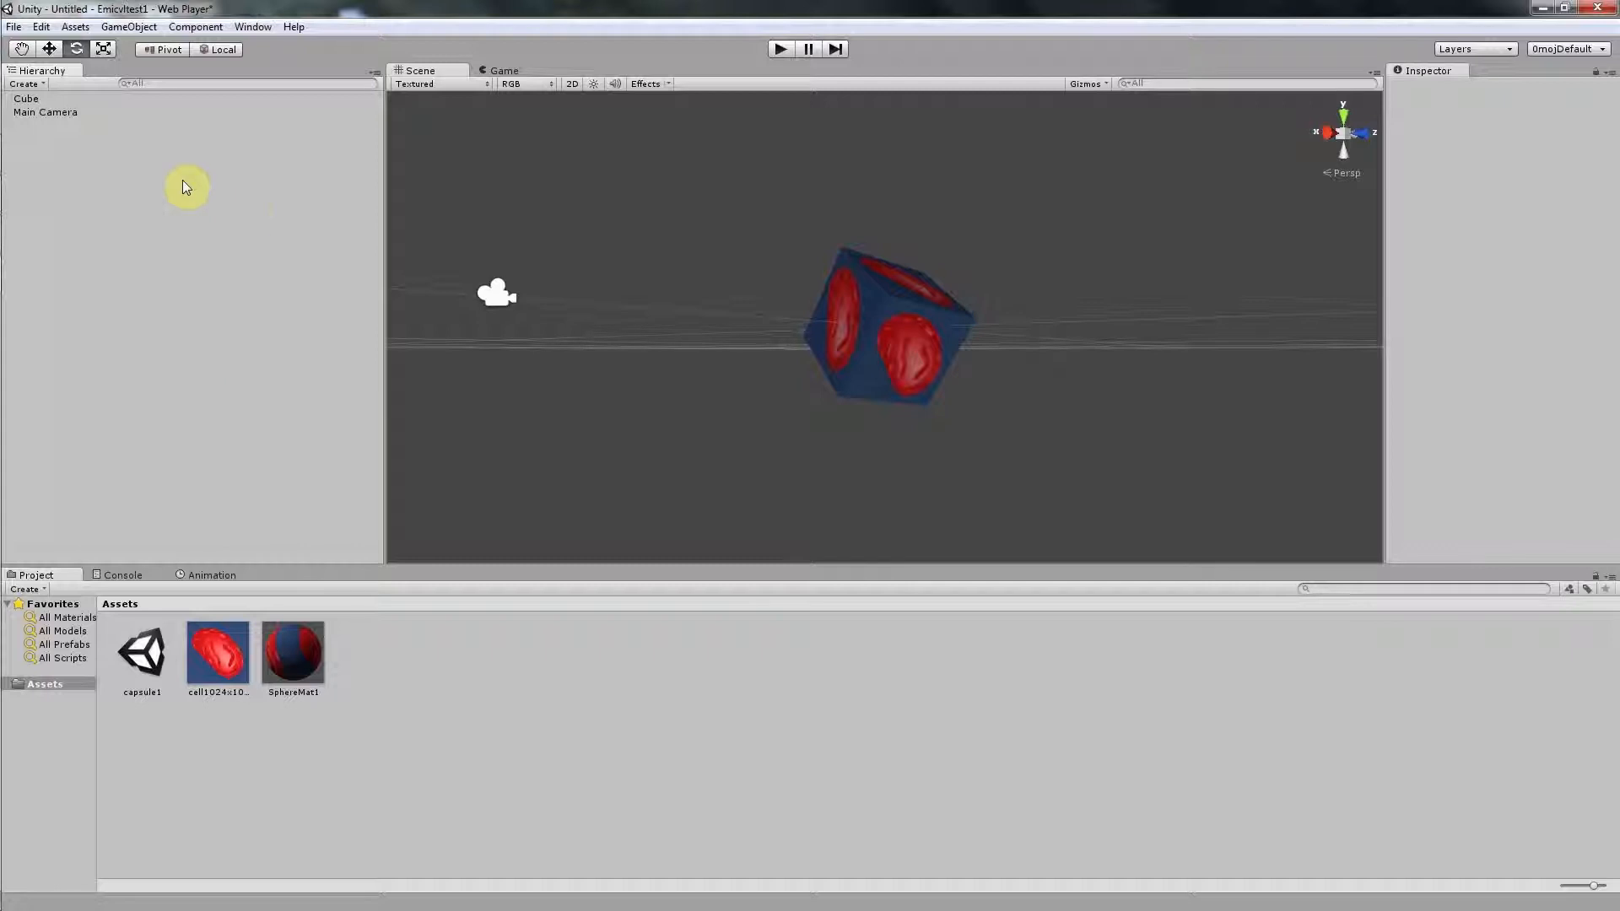
Step: Create a sphere and move it beside the cube to about X 1.4
{"action": "left_click", "coordinate": [123, 28]}
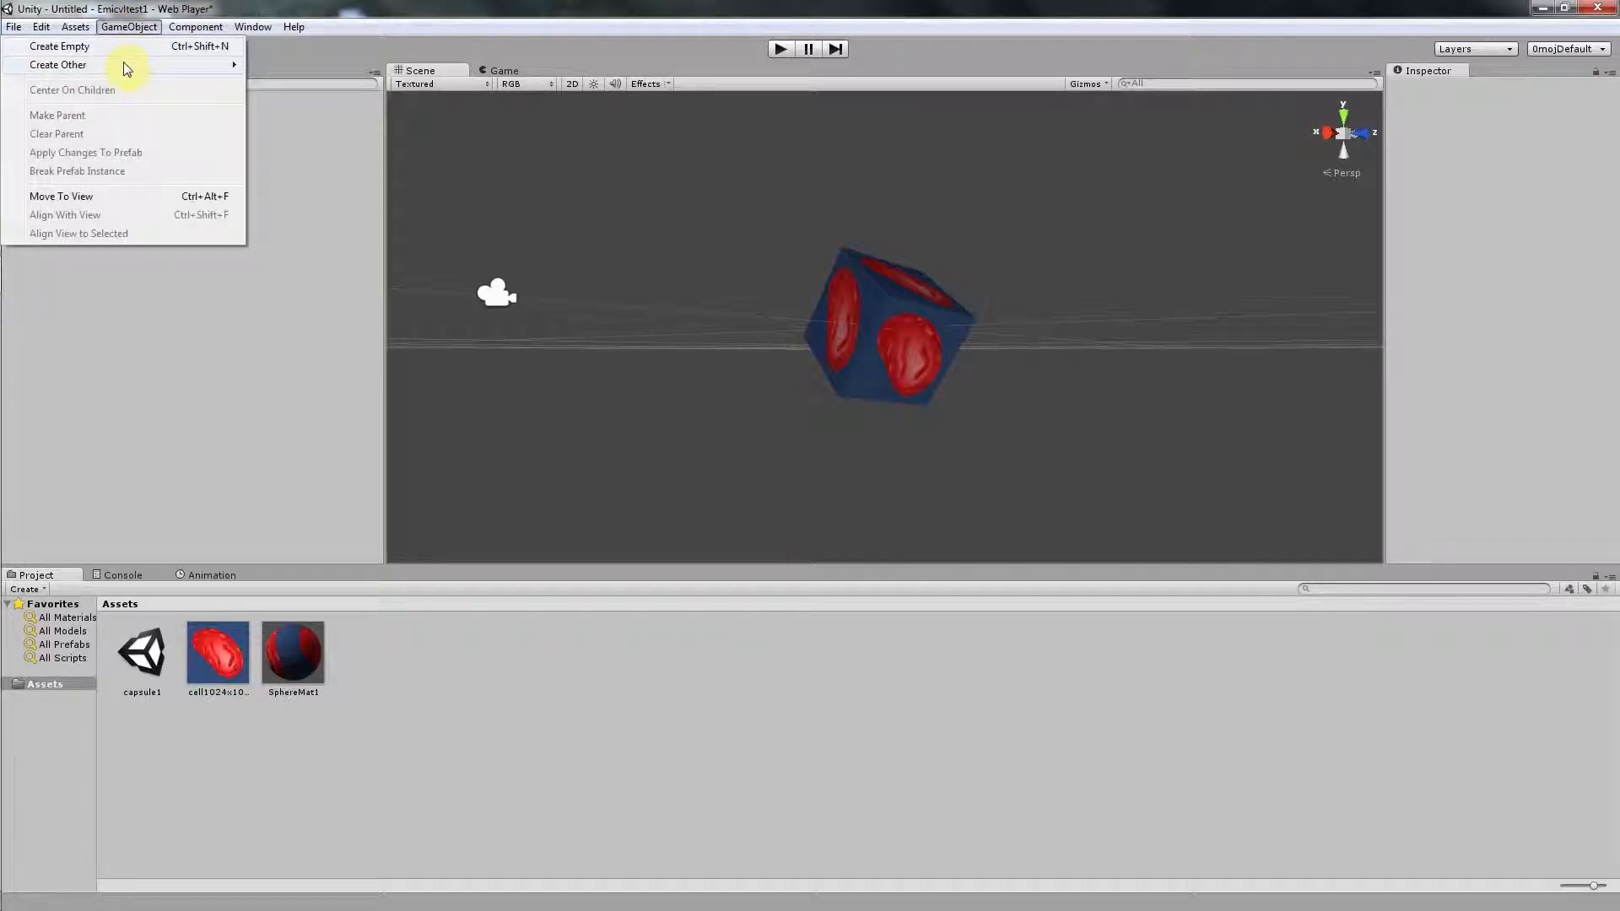
{"action": "mouse_move", "coordinate": [119, 64]}
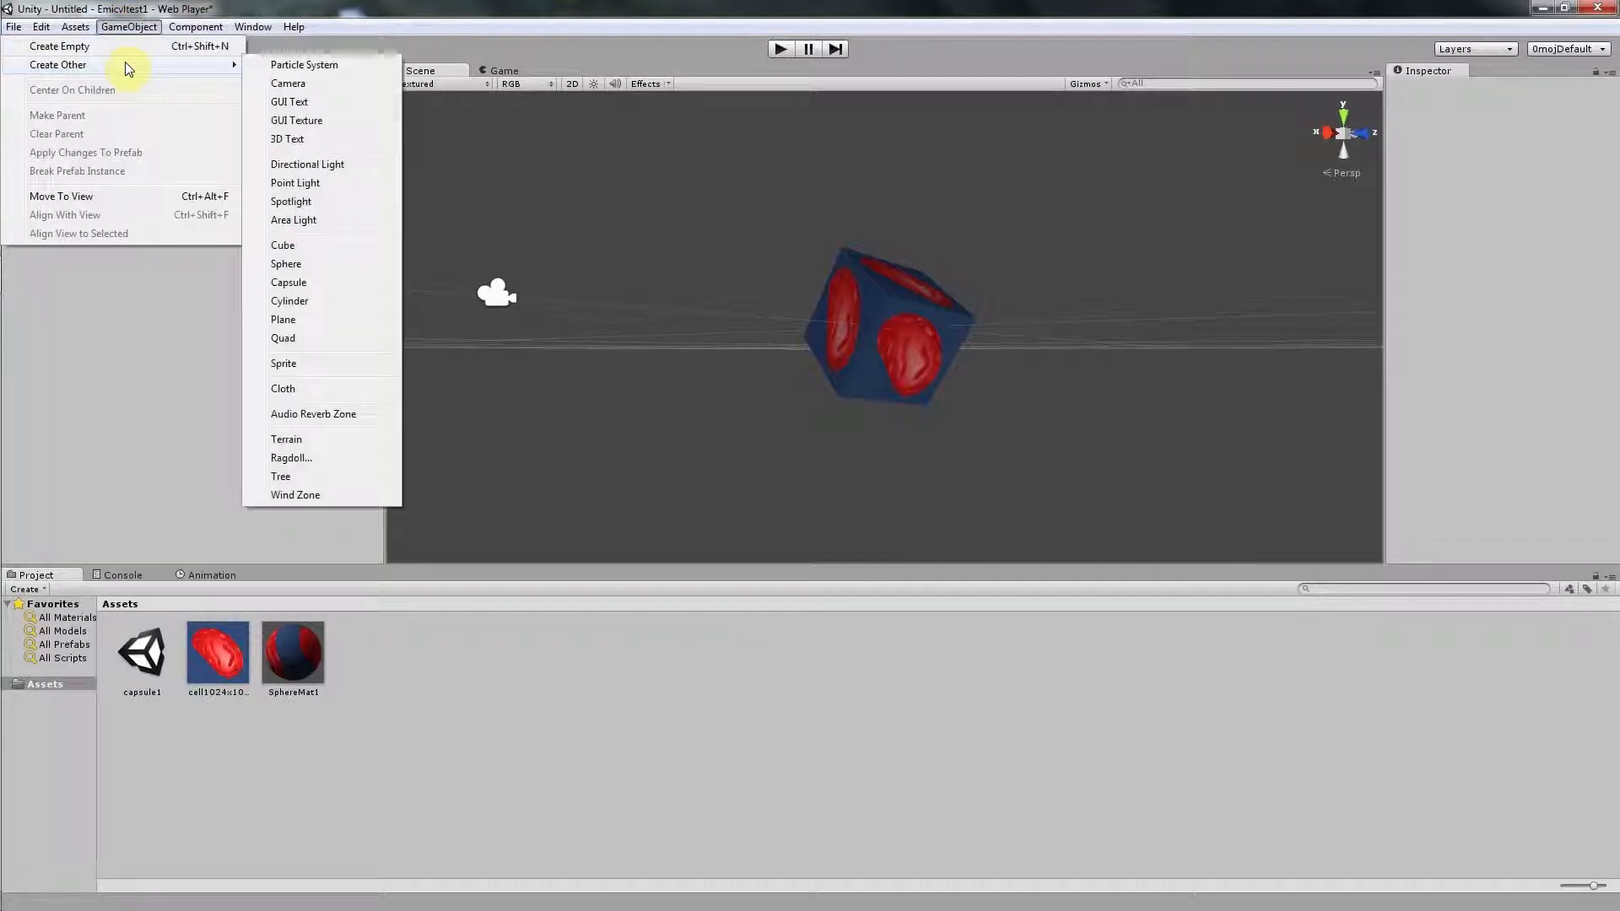
{"action": "left_click", "coordinate": [329, 262]}
{"action": "left_click", "coordinate": [910, 342]}
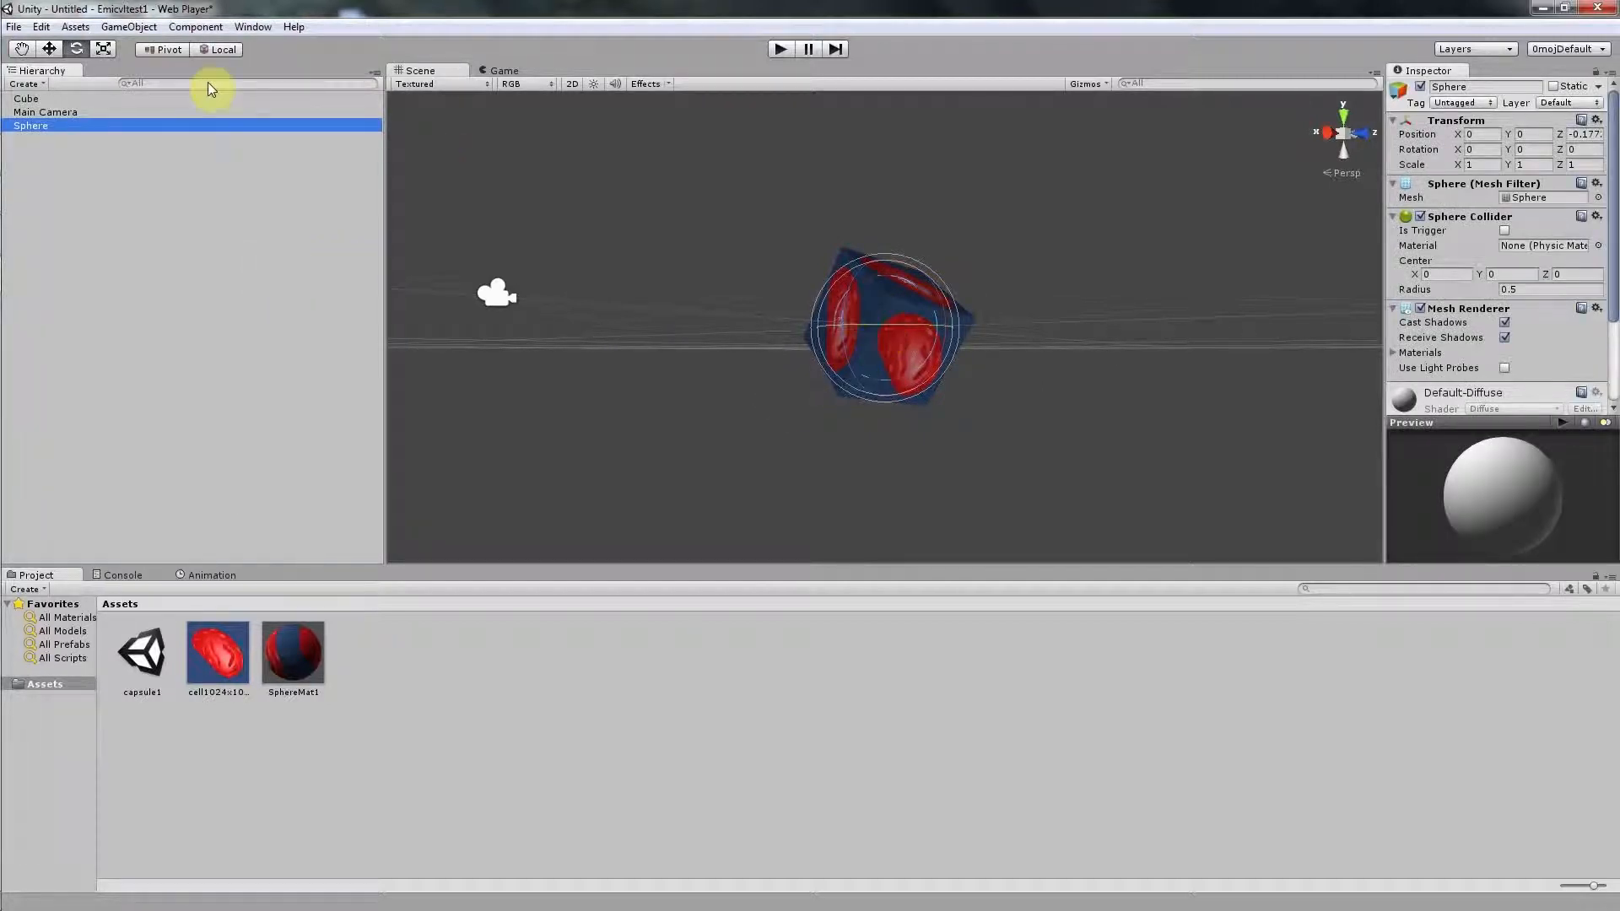
{"action": "left_click", "coordinate": [49, 49]}
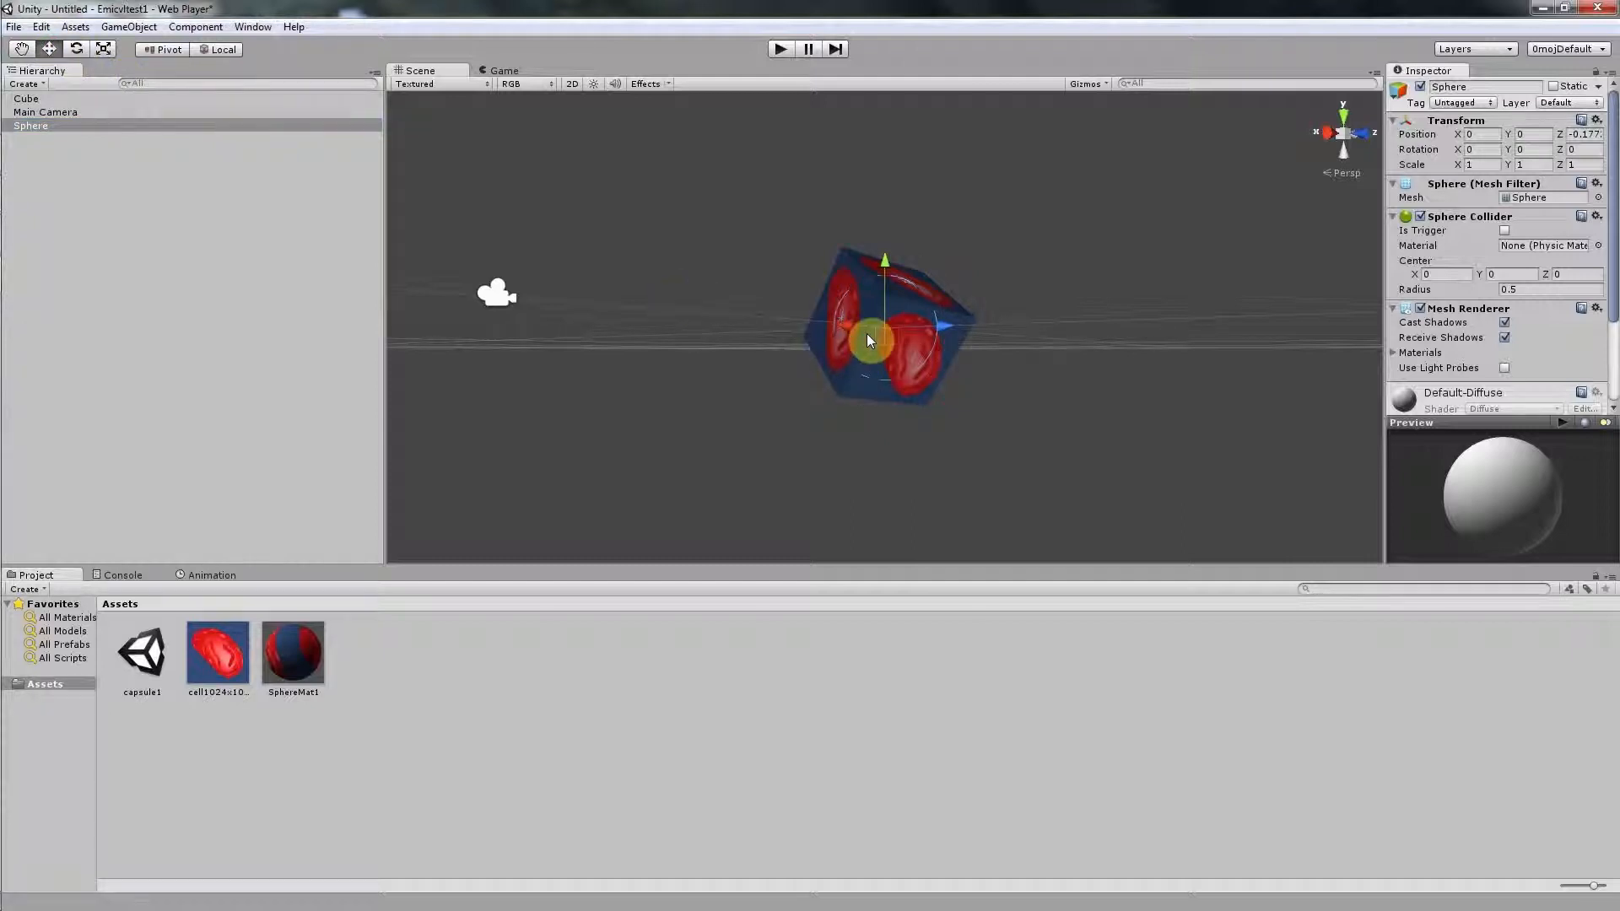
{"action": "left_click_drag", "start_coordinate": [849, 321], "coordinate": [778, 325]}
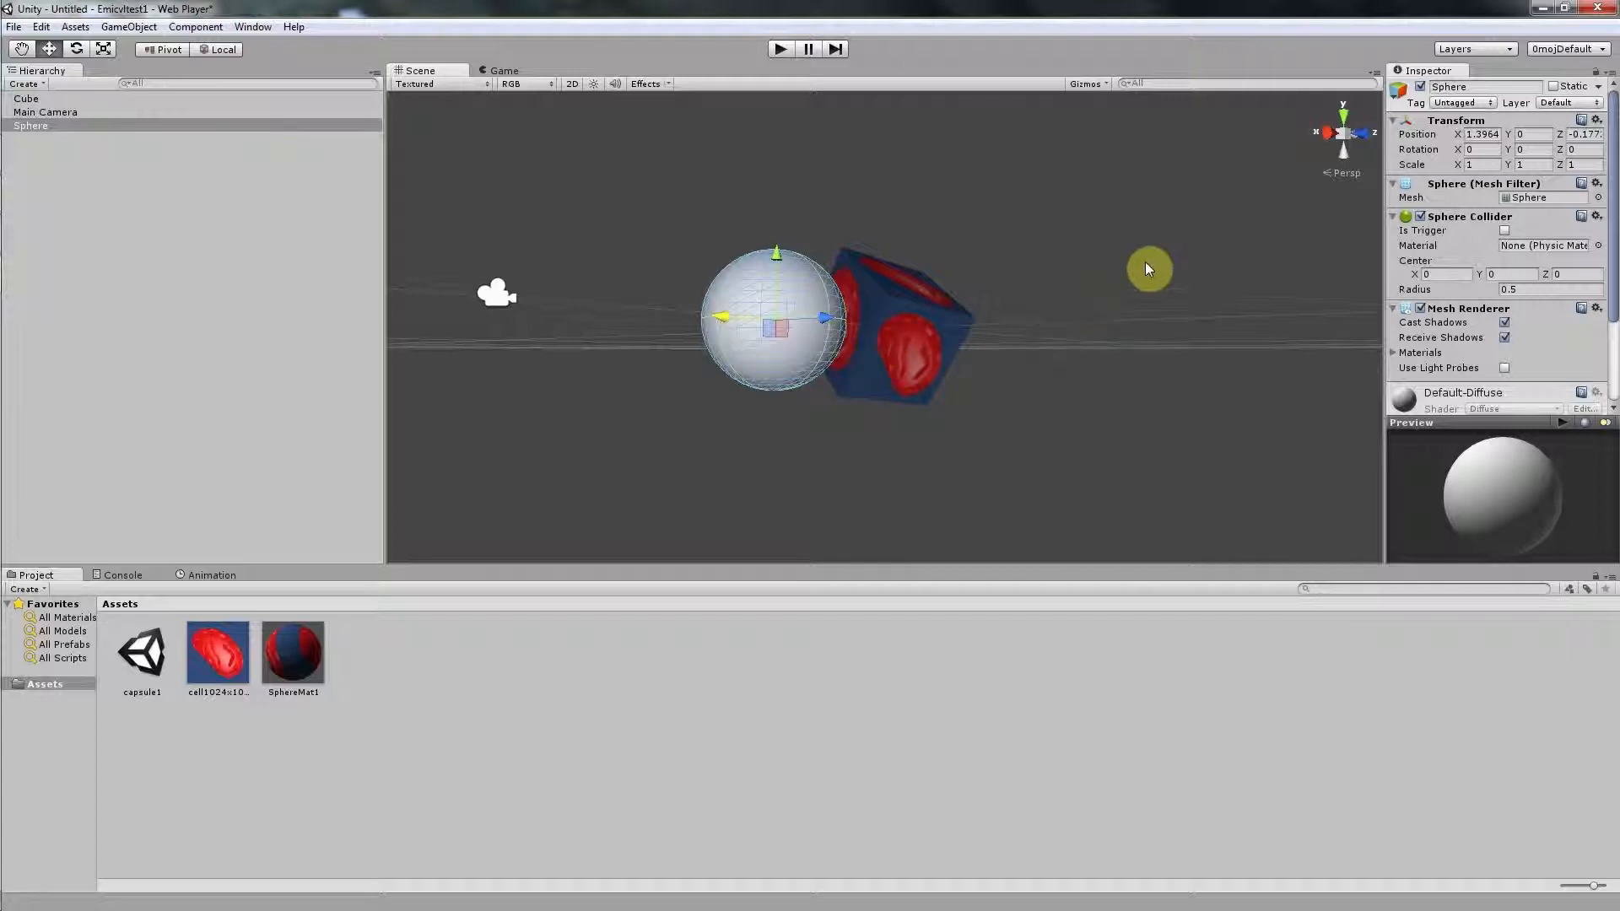
Step: Create a capsule and place it on the cube's other side at about X -1.58 and Y -0.1
{"action": "left_click_drag", "start_coordinate": [1146, 267], "coordinate": [949, 393], "text": "alt"}
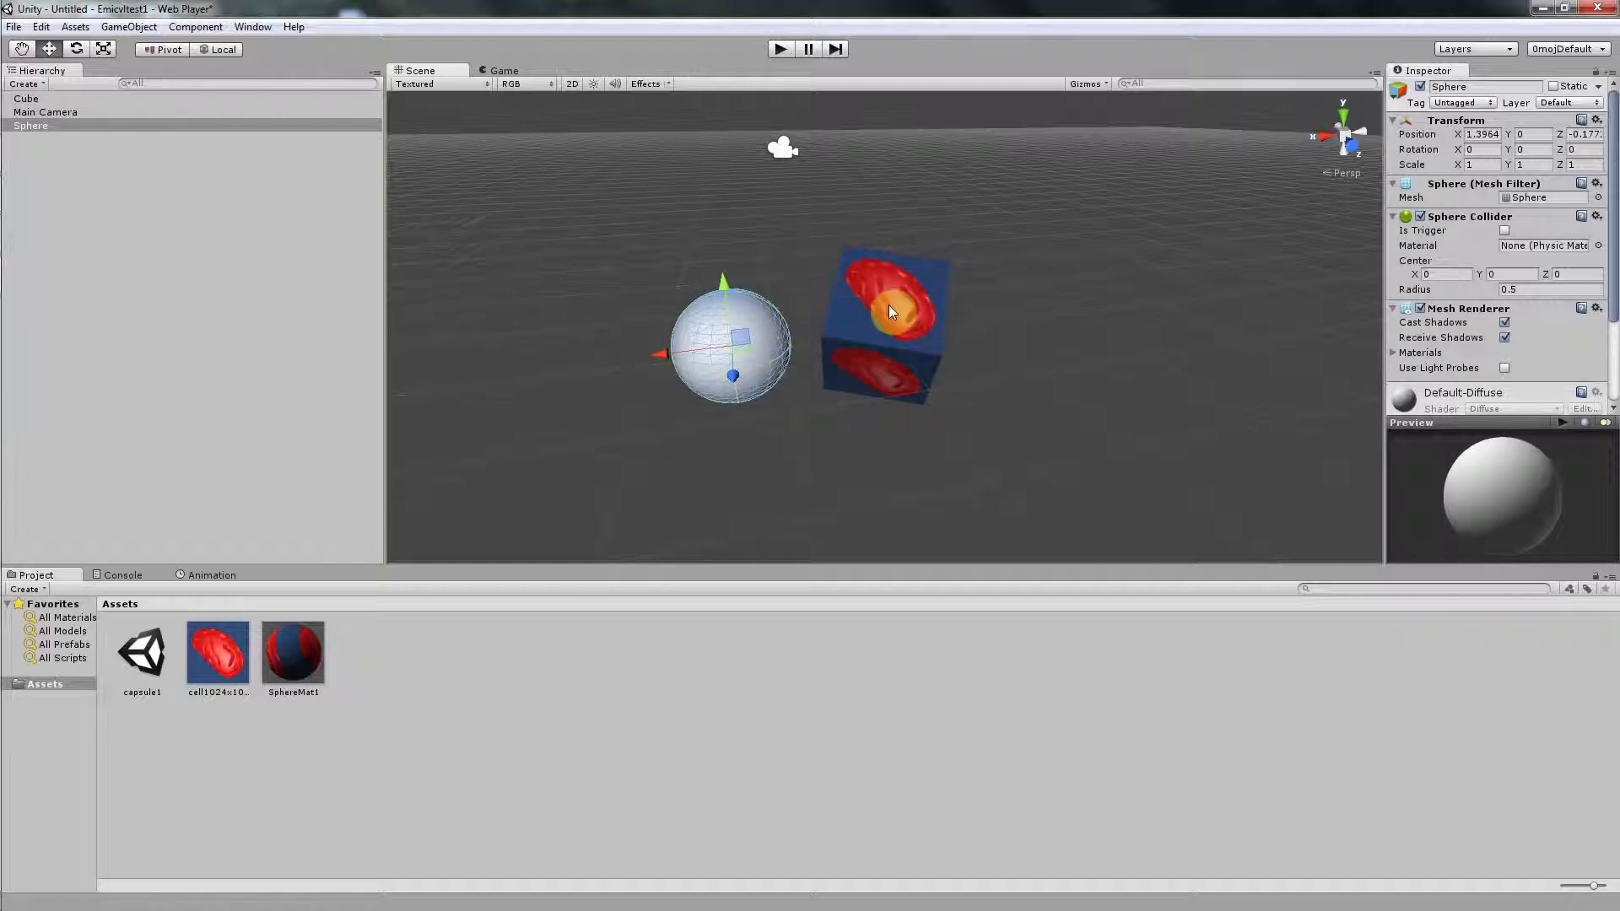
{"action": "left_click", "coordinate": [128, 27]}
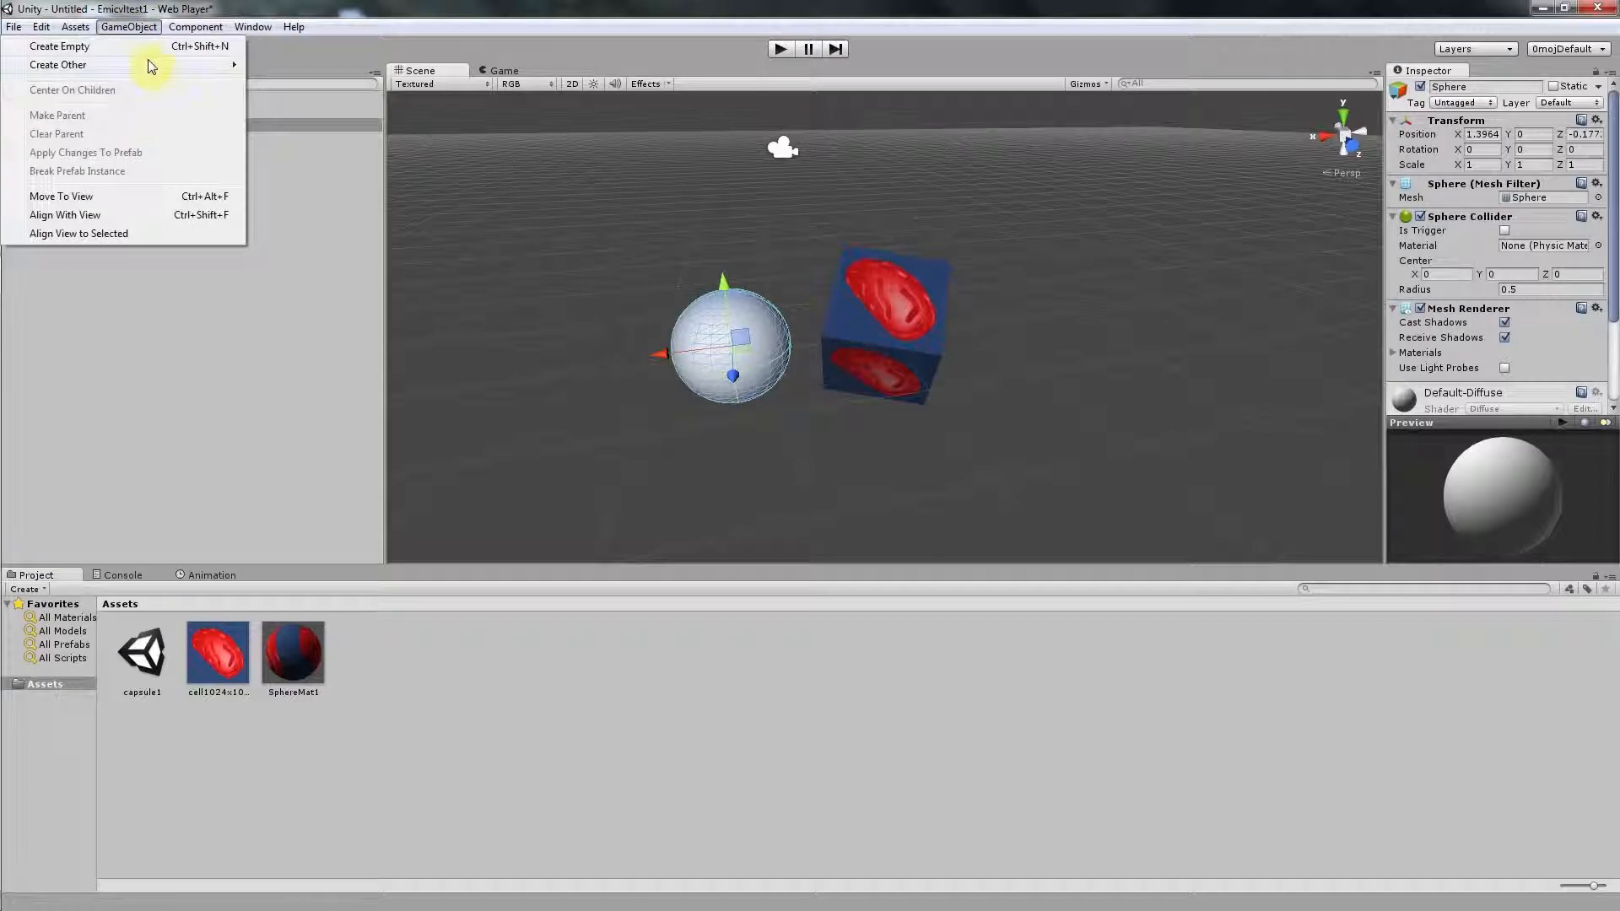
{"action": "mouse_move", "coordinate": [155, 64]}
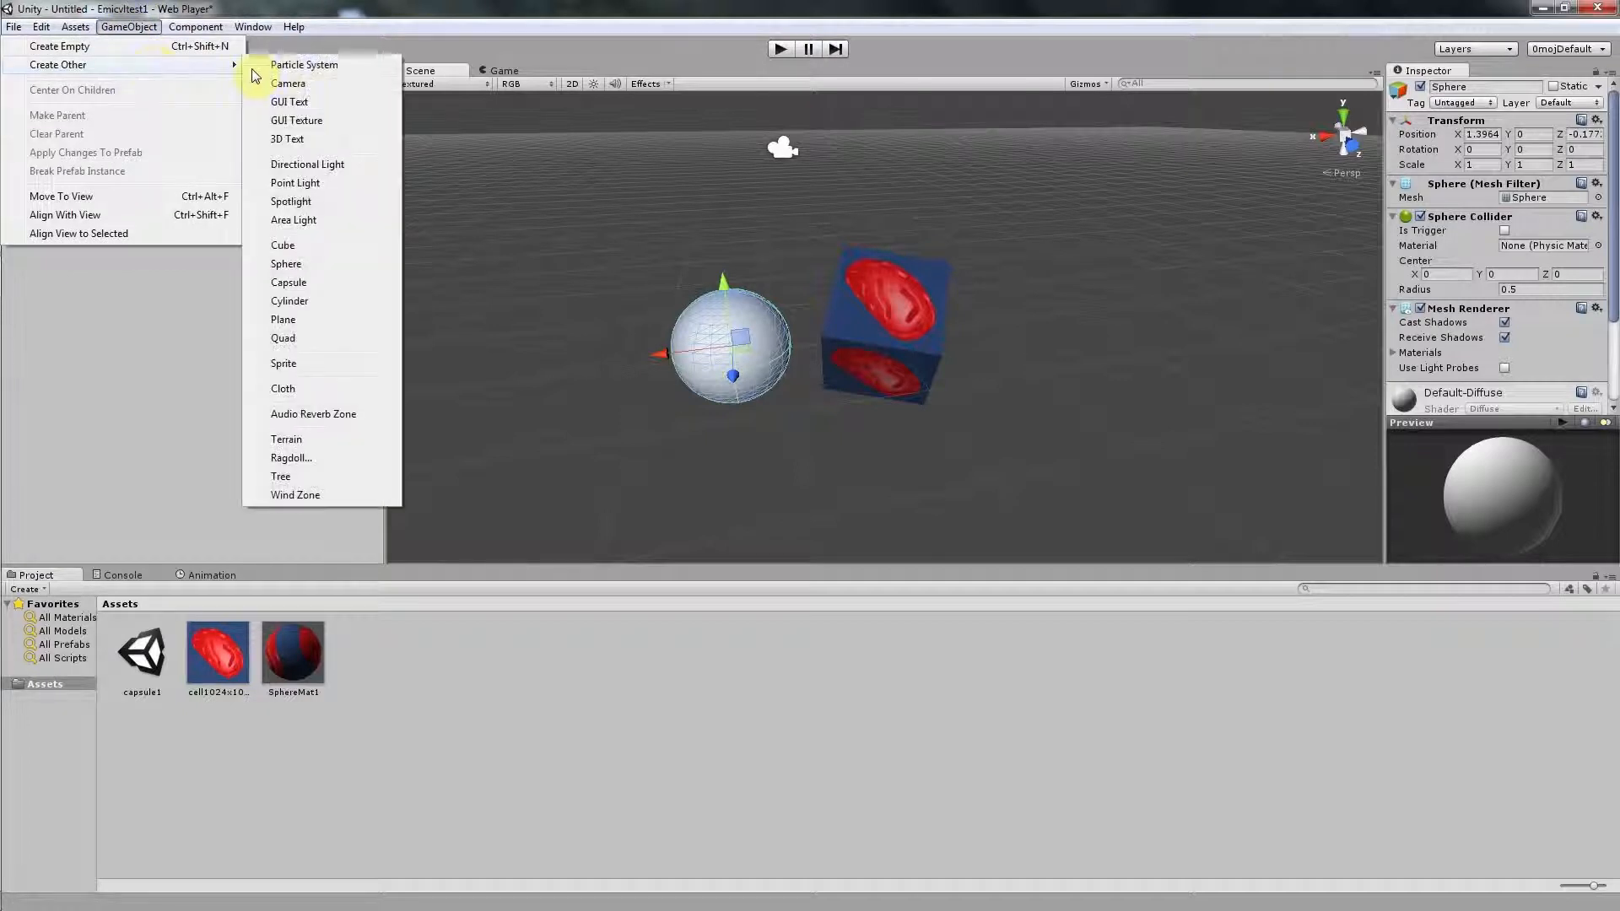
{"action": "left_click", "coordinate": [342, 282]}
{"action": "left_click_drag", "start_coordinate": [827, 337], "coordinate": [969, 316]}
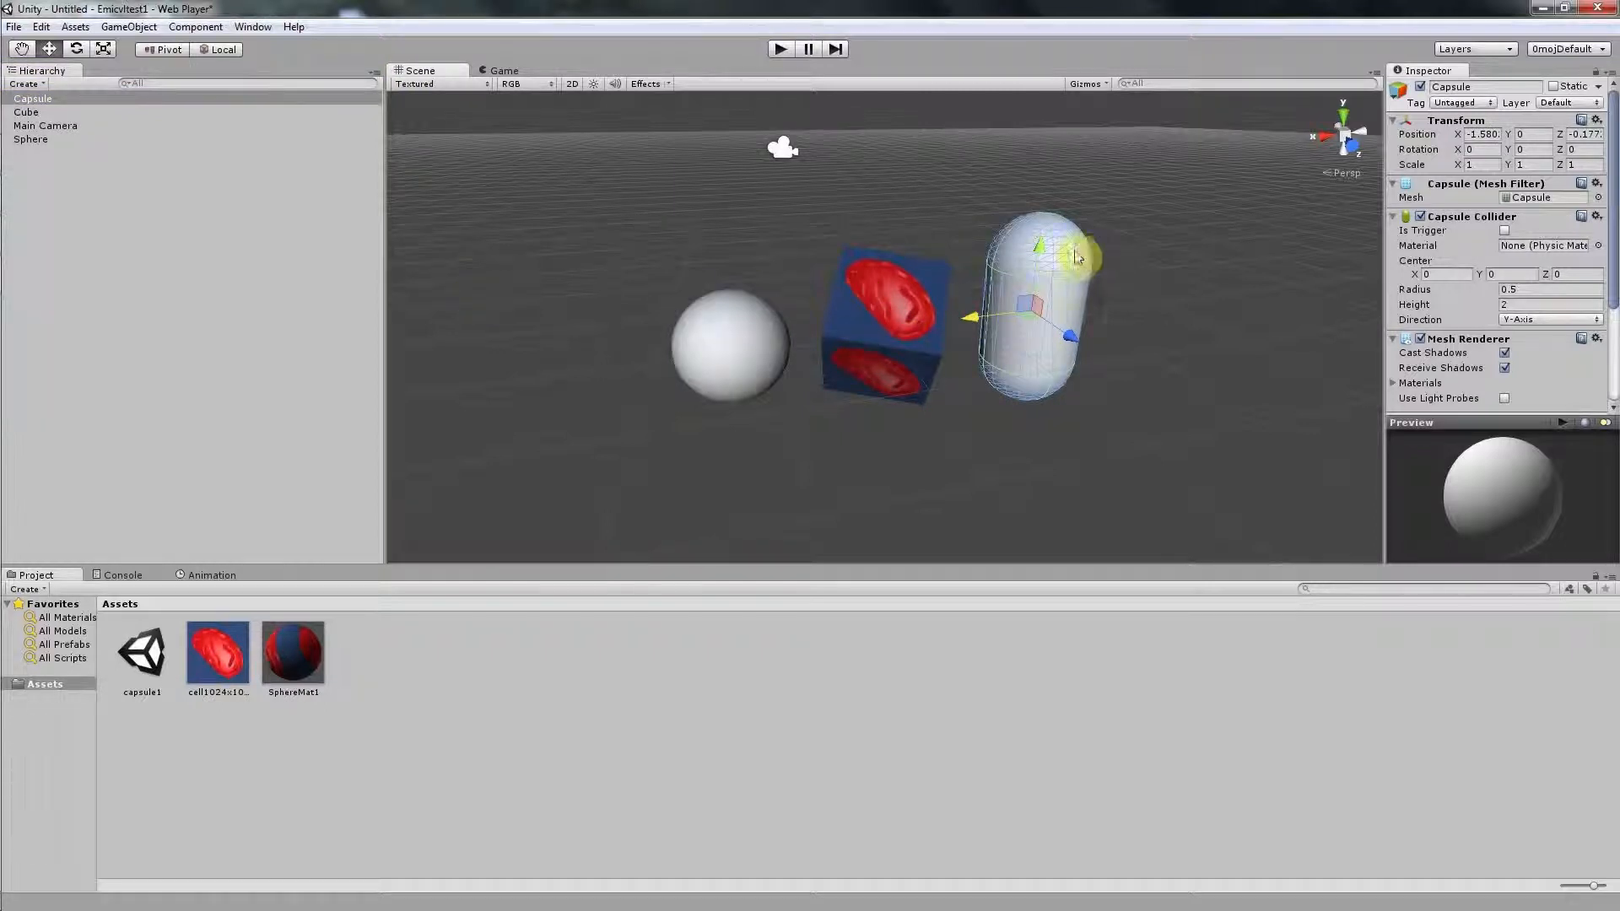
{"action": "mouse_move", "coordinate": [1036, 247]}
{"action": "left_mouse_down"}
{"action": "mouse_move", "coordinate": [1037, 211]}
{"action": "mouse_move", "coordinate": [1040, 256]}
{"action": "left_mouse_up"}
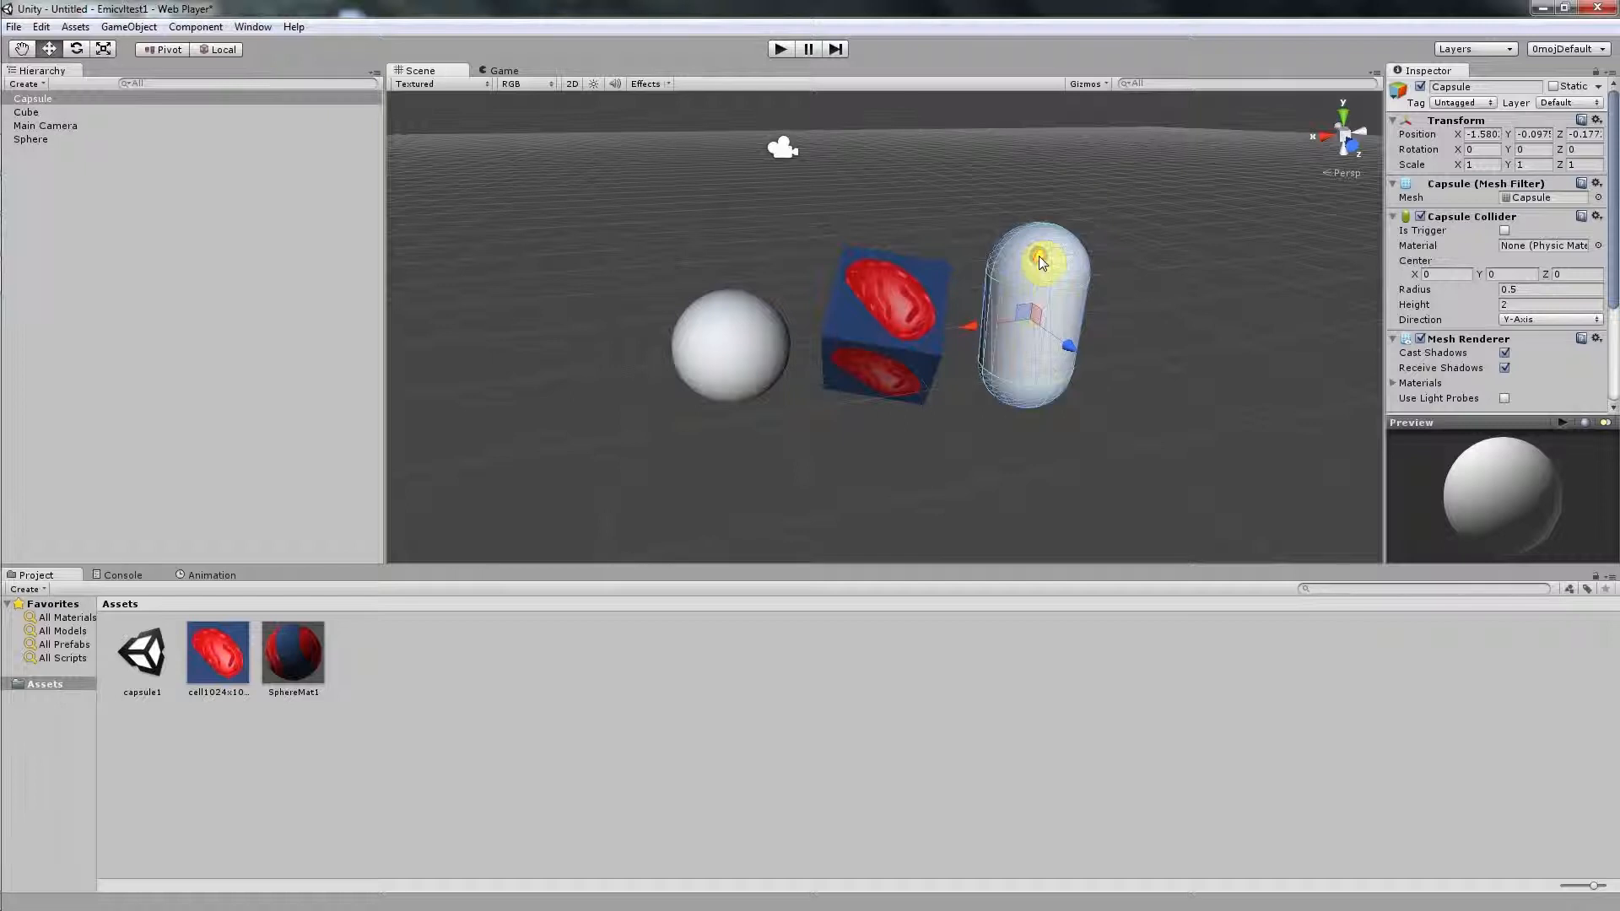
Step: Align the objects by lowering the cube to about Y -0.06 and raising the sphere to about Y 0.02
{"action": "left_click", "coordinate": [887, 296]}
{"action": "mouse_move", "coordinate": [888, 286]}
{"action": "left_mouse_down"}
{"action": "mouse_move", "coordinate": [893, 235]}
{"action": "mouse_move", "coordinate": [884, 291]}
{"action": "left_mouse_up"}
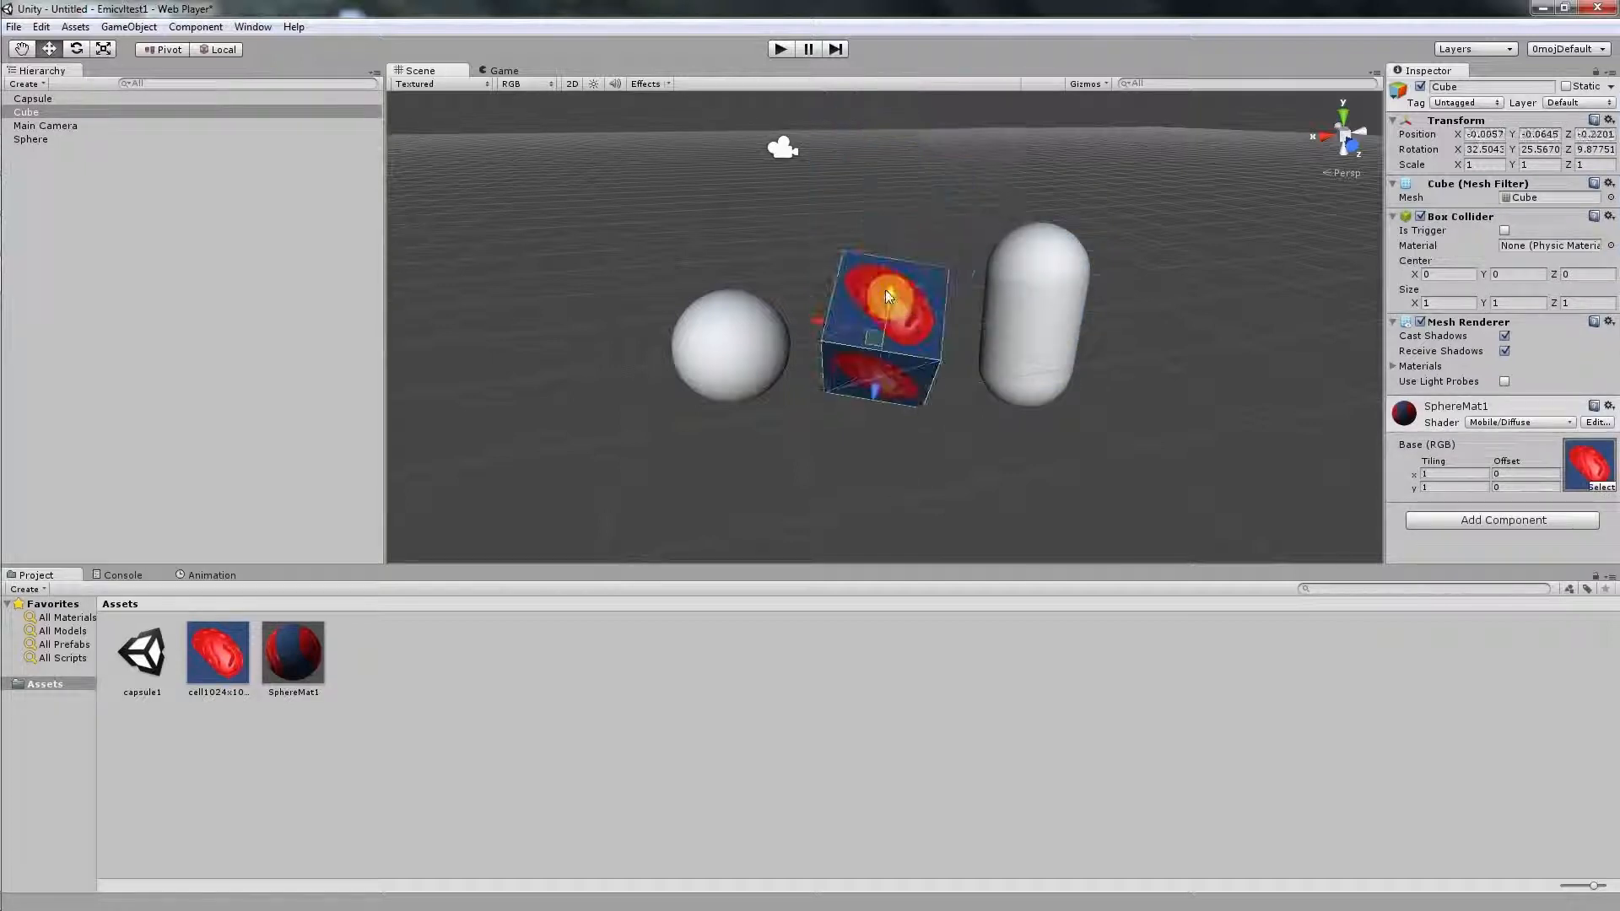
{"action": "left_click", "coordinate": [756, 324]}
{"action": "mouse_move", "coordinate": [723, 285]}
{"action": "left_mouse_down"}
{"action": "mouse_move", "coordinate": [712, 248]}
{"action": "mouse_move", "coordinate": [718, 285]}
{"action": "left_mouse_up"}
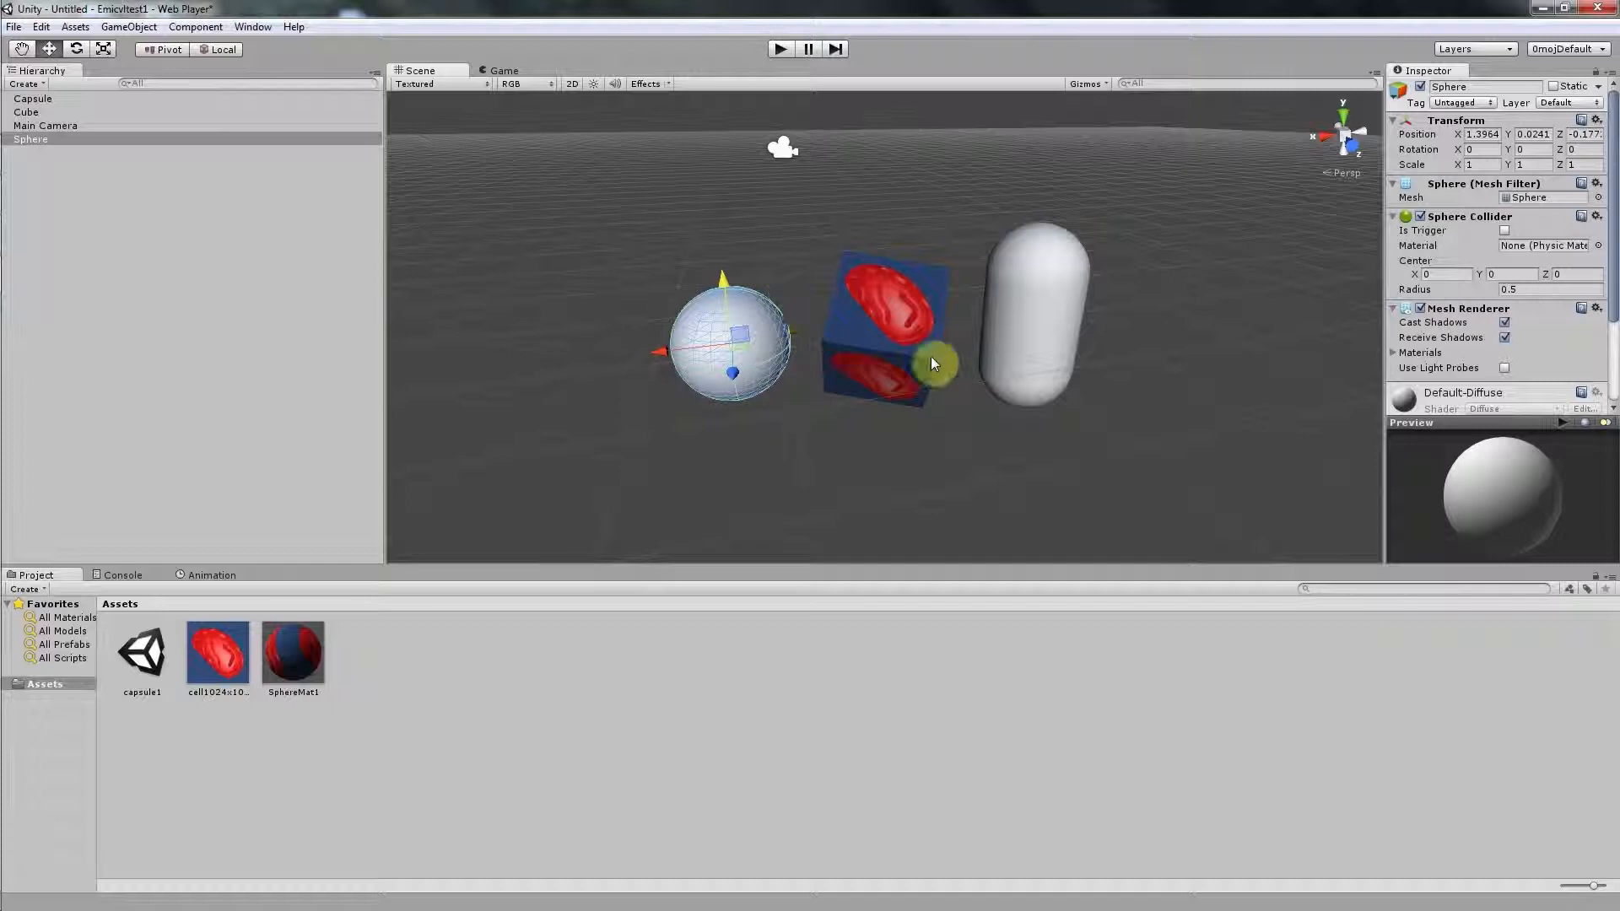
Step: Create an empty game object in the scene and rename it Group
{"action": "left_click", "coordinate": [118, 265]}
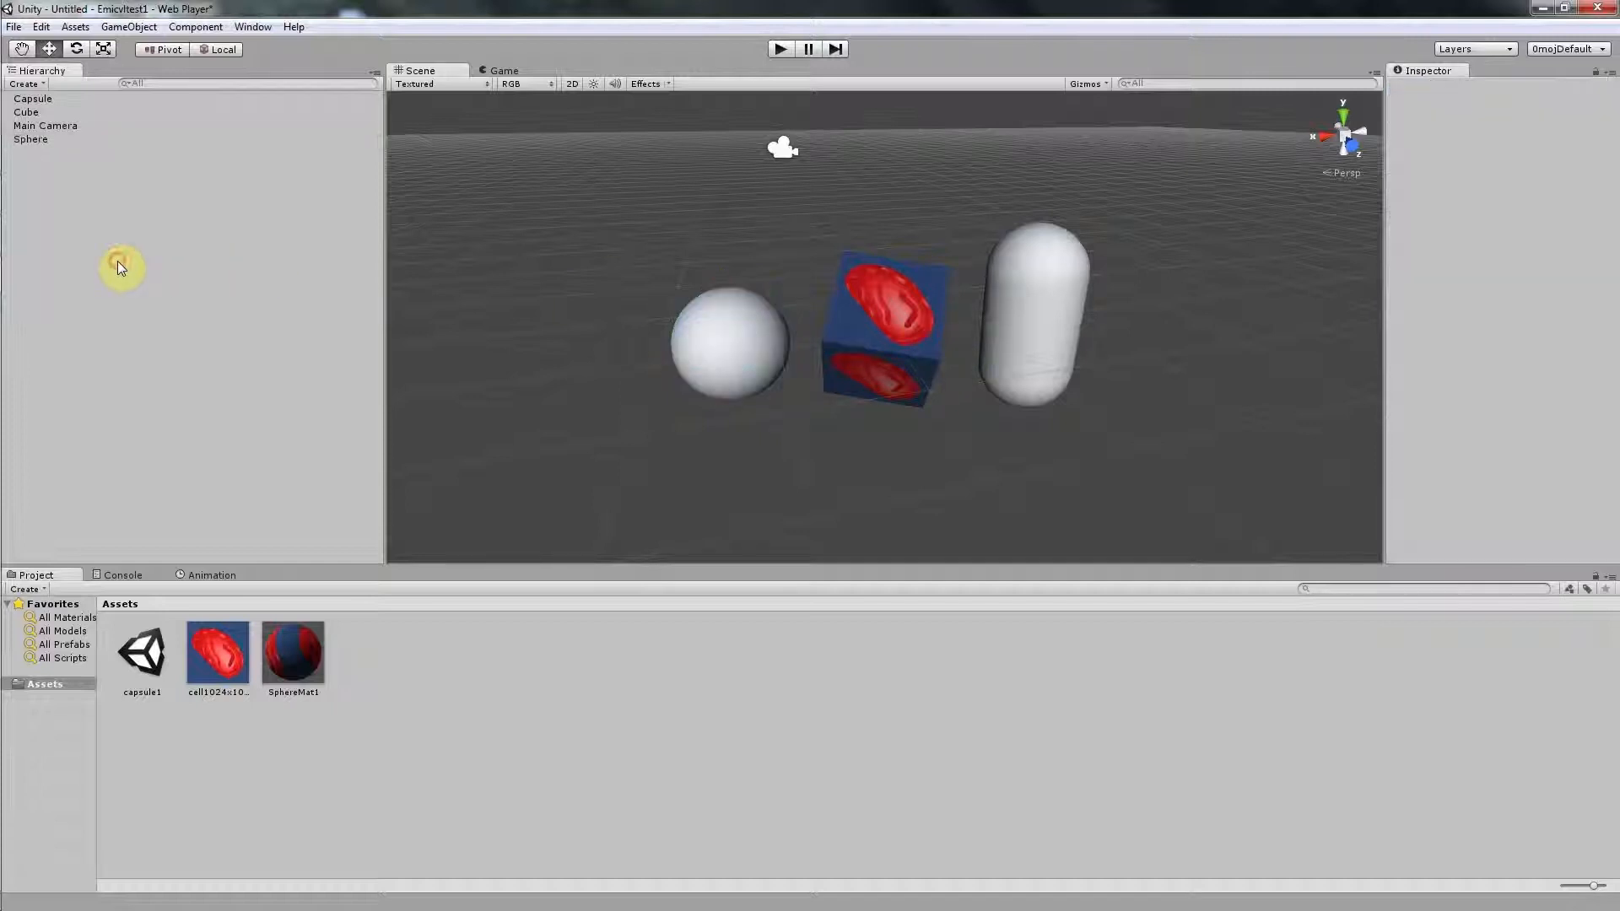
{"action": "left_click", "coordinate": [128, 27]}
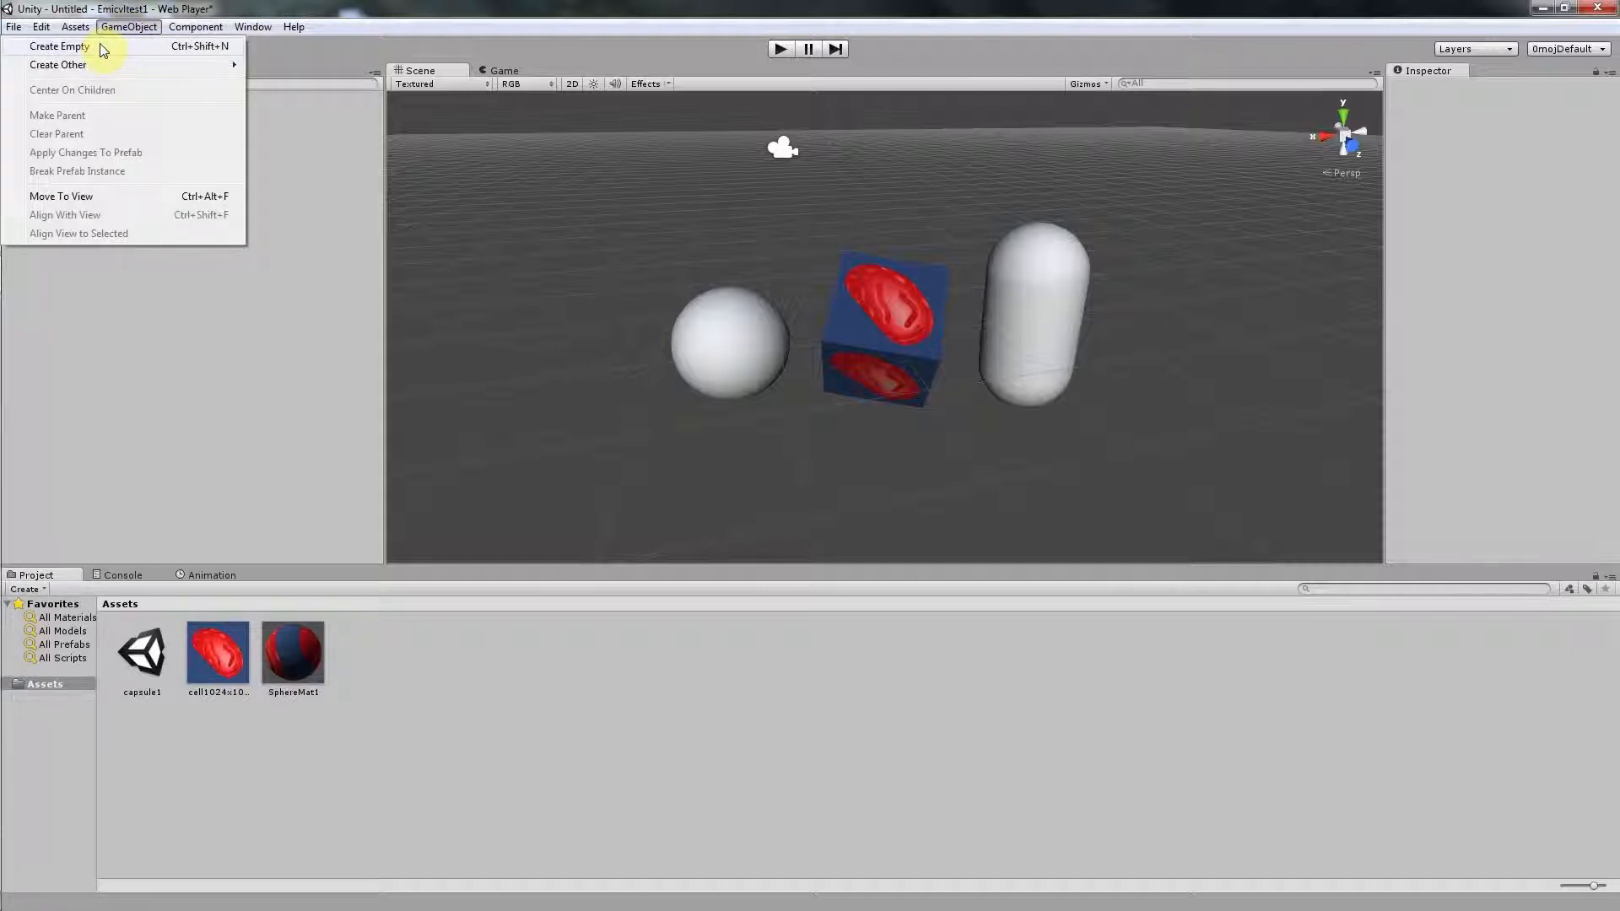
{"action": "left_click", "coordinate": [100, 46]}
{"action": "left_click", "coordinate": [48, 126]}
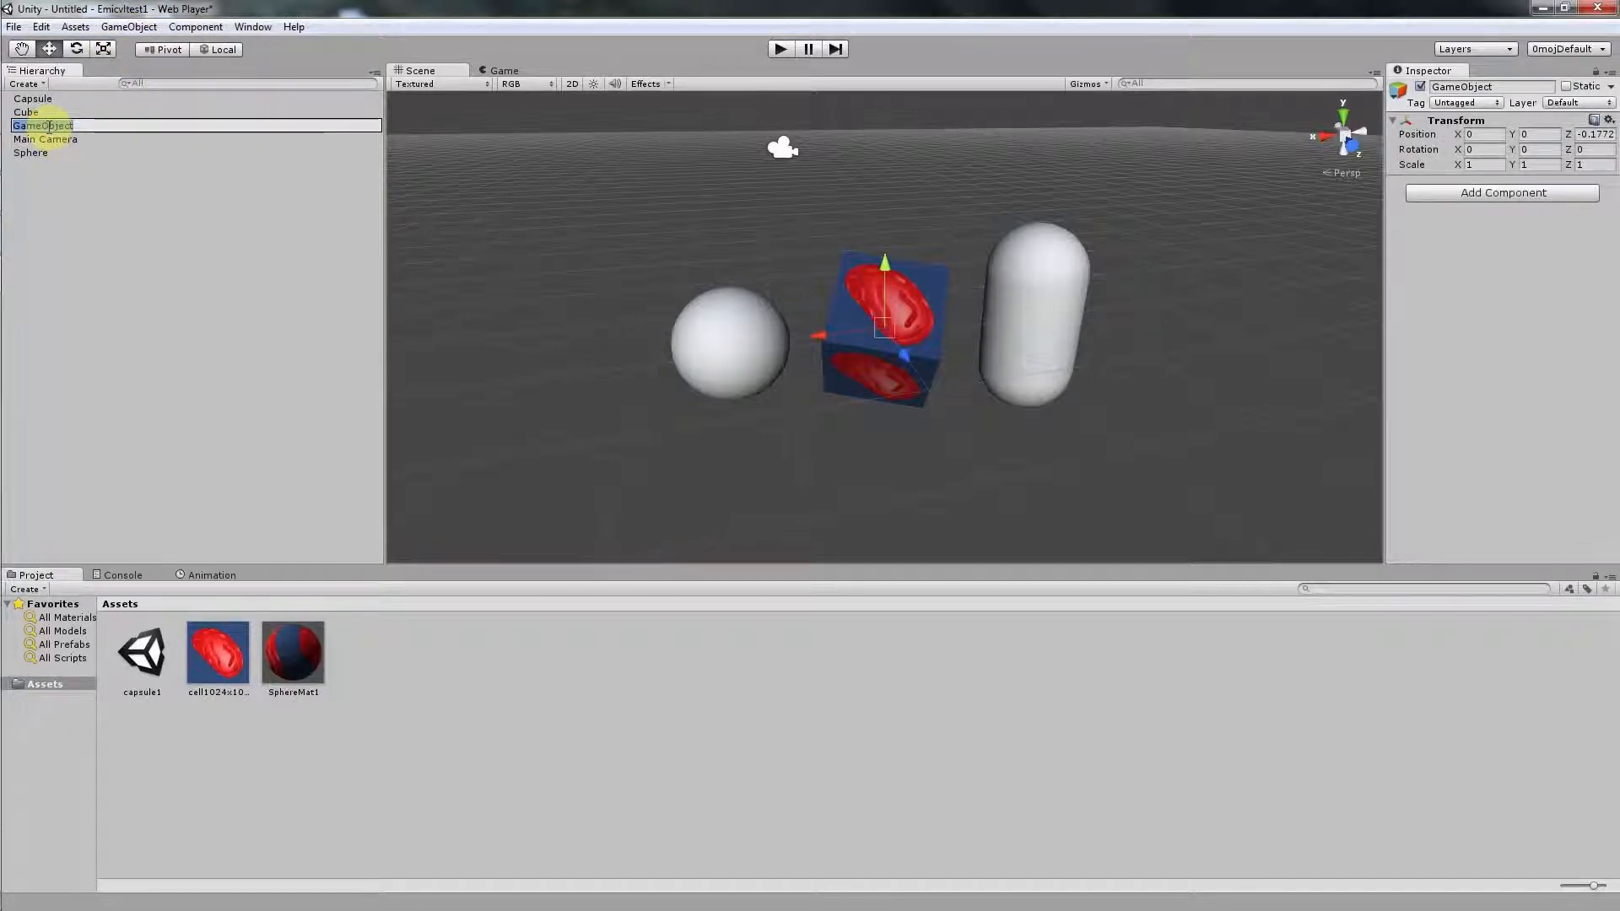
{"action": "type", "text": "Group"}
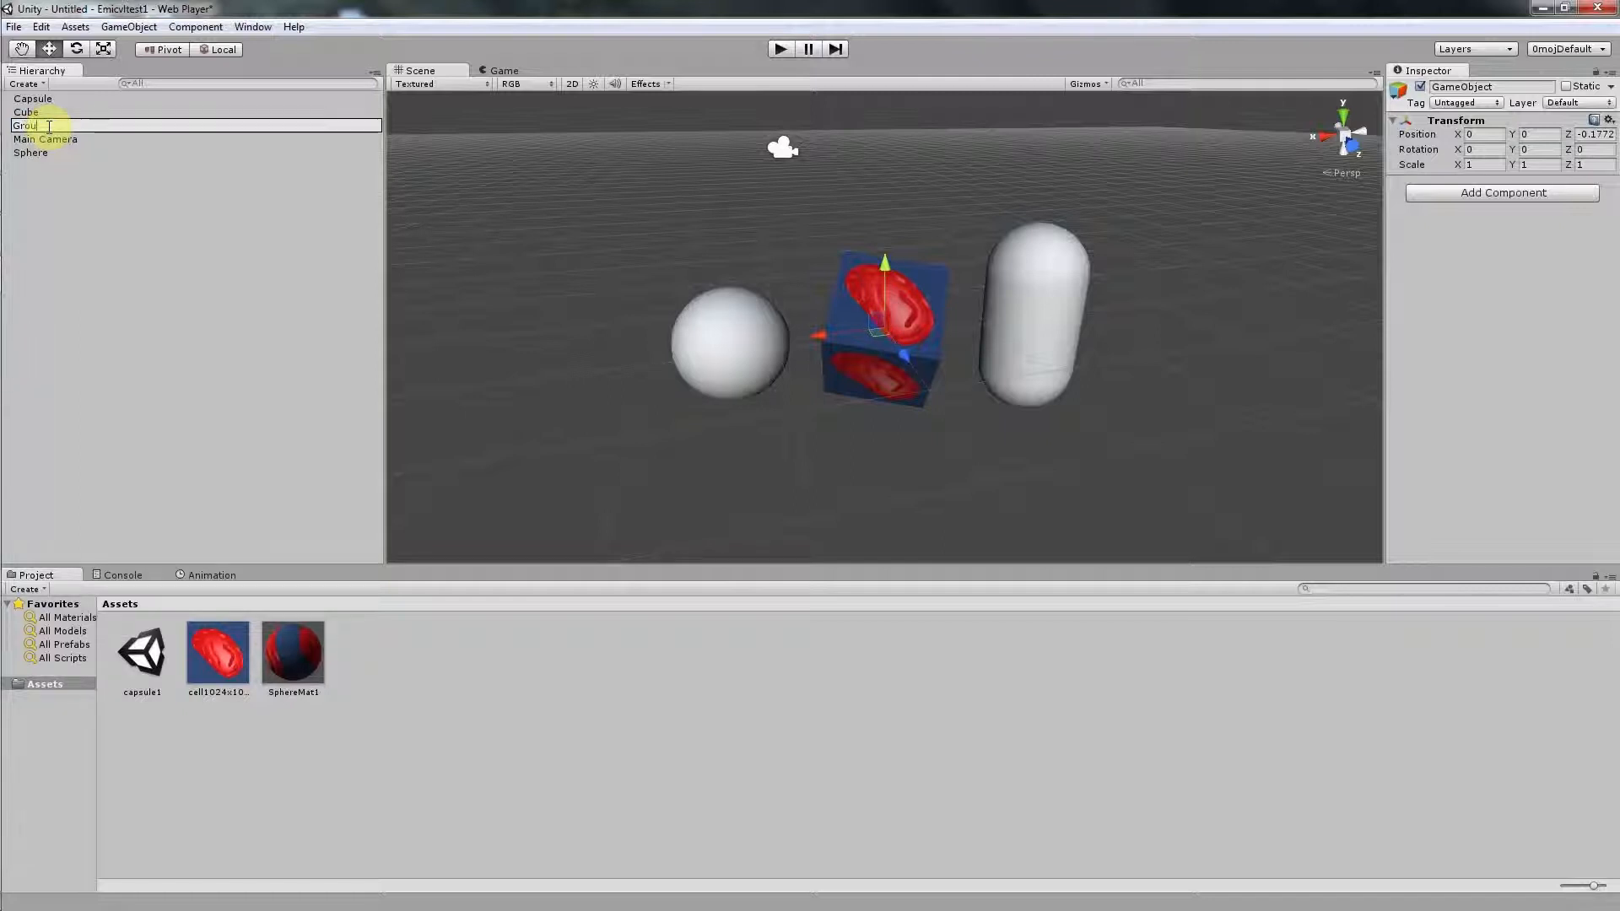
{"action": "key", "text": "Return"}
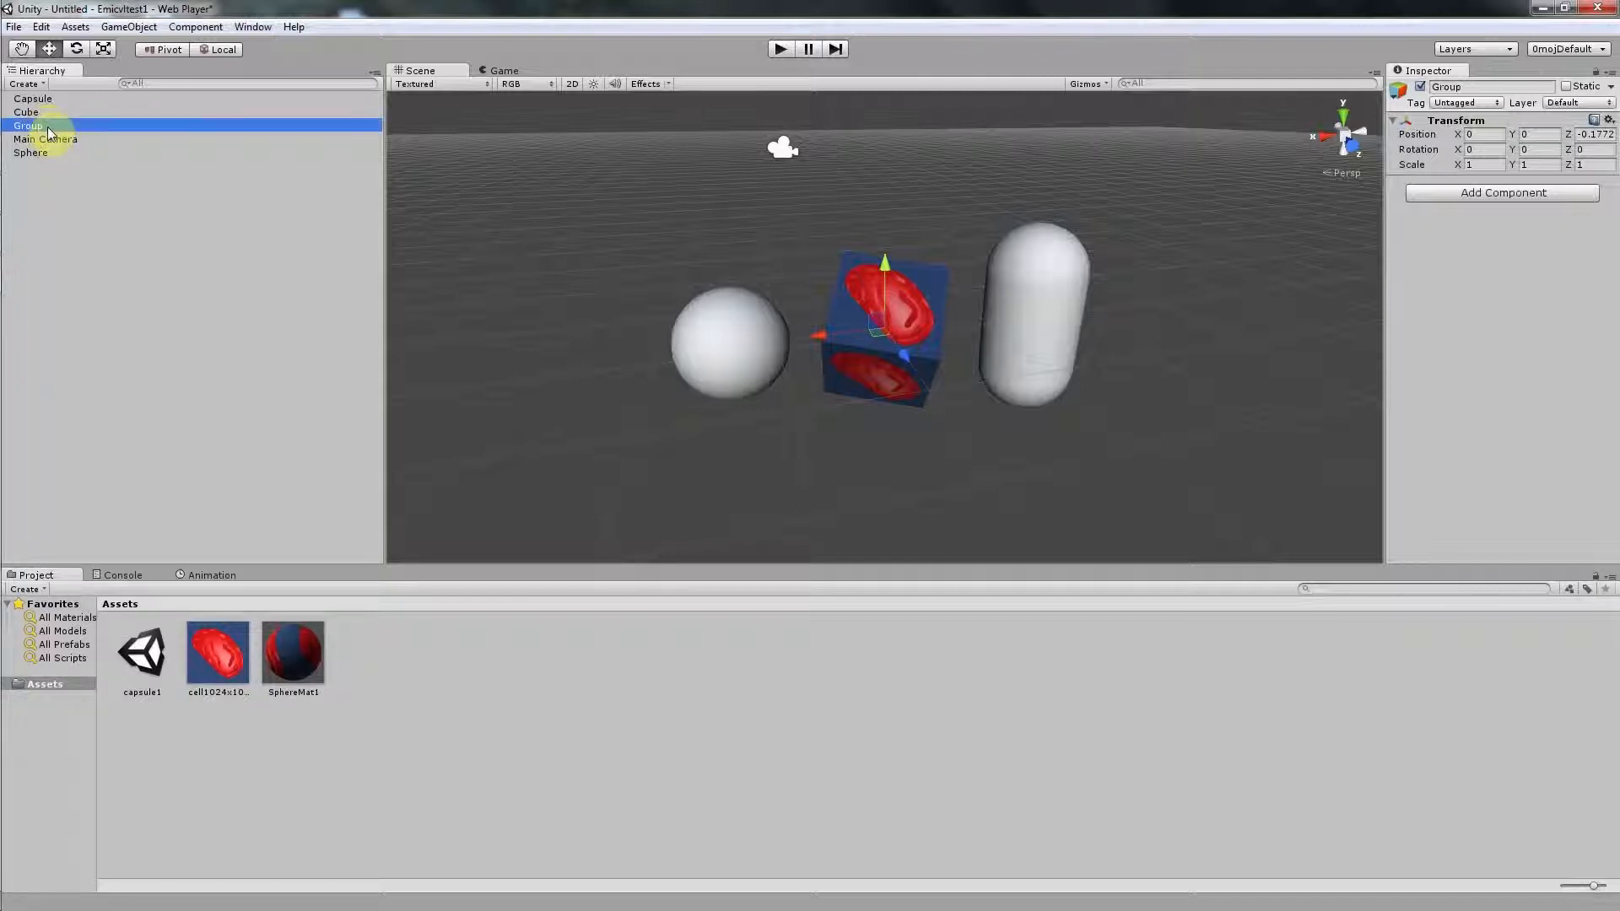
{"action": "left_click", "coordinate": [45, 196]}
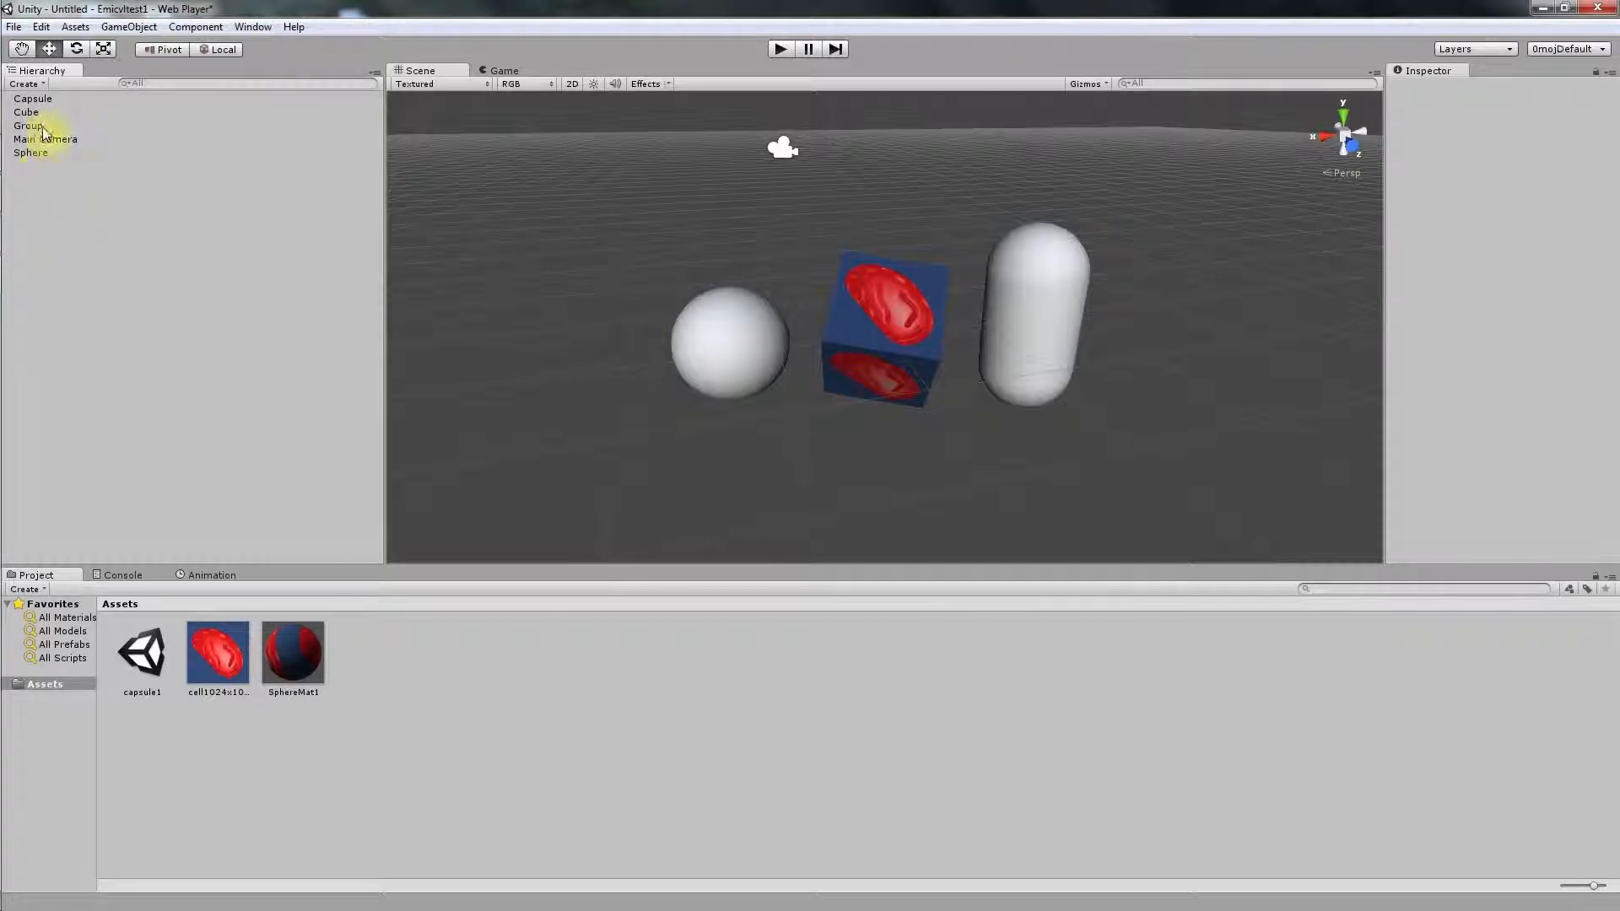
Step: Make the sphere, capsule and cube children of the Group object in the hierarchy
{"action": "left_click", "coordinate": [27, 154]}
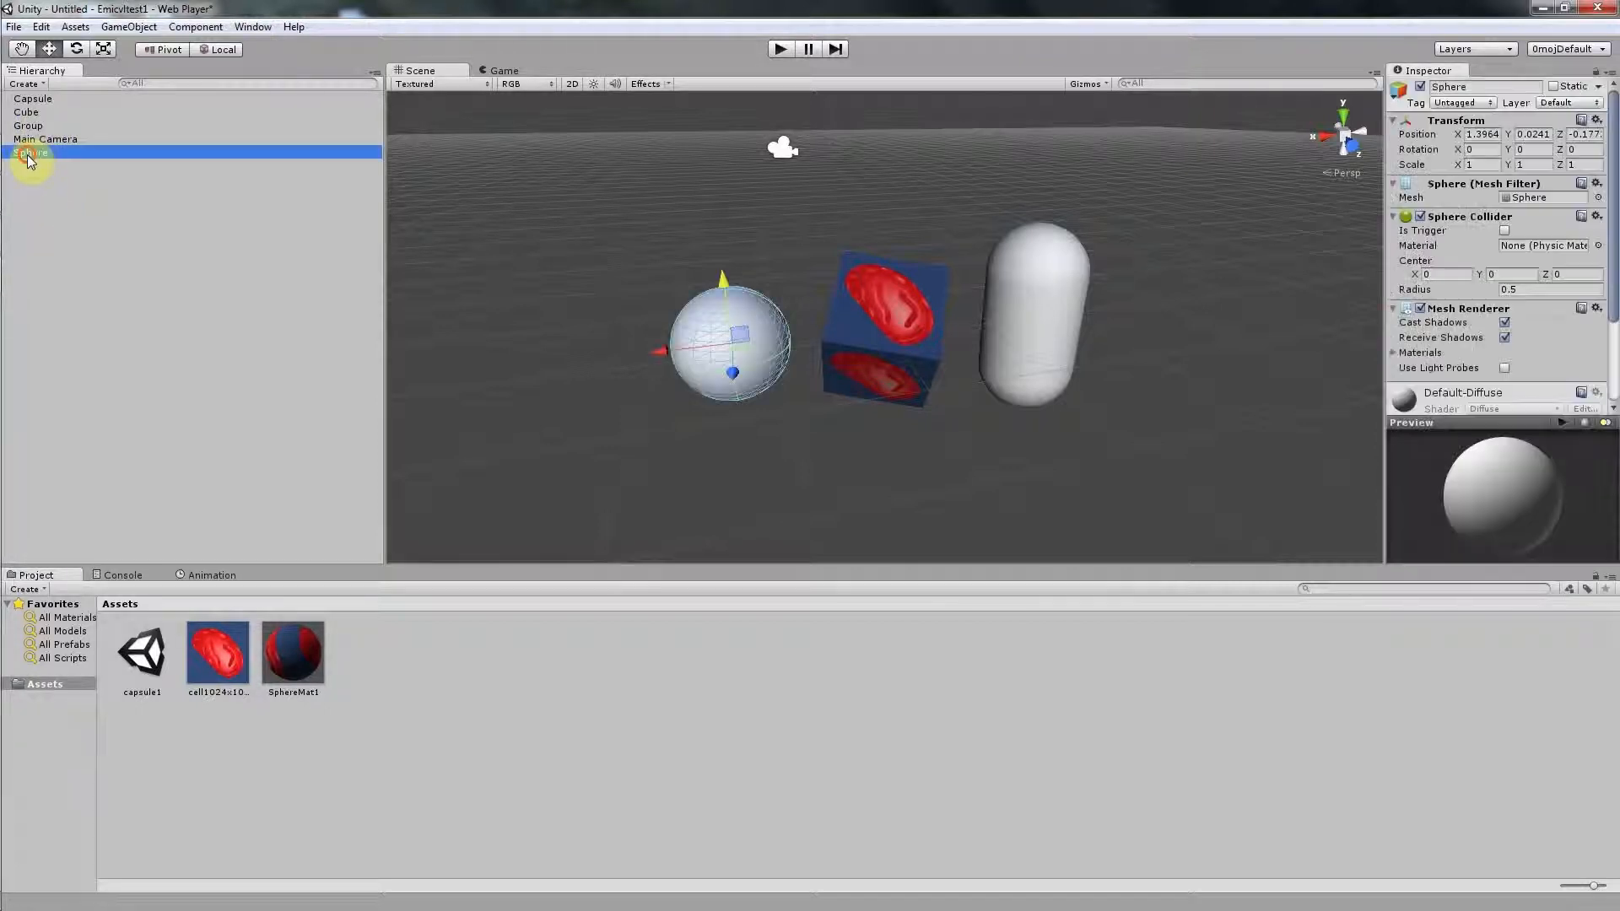
{"action": "left_click_drag", "start_coordinate": [24, 159], "coordinate": [35, 116]}
{"action": "left_click", "coordinate": [37, 100]}
{"action": "left_click", "coordinate": [30, 100]}
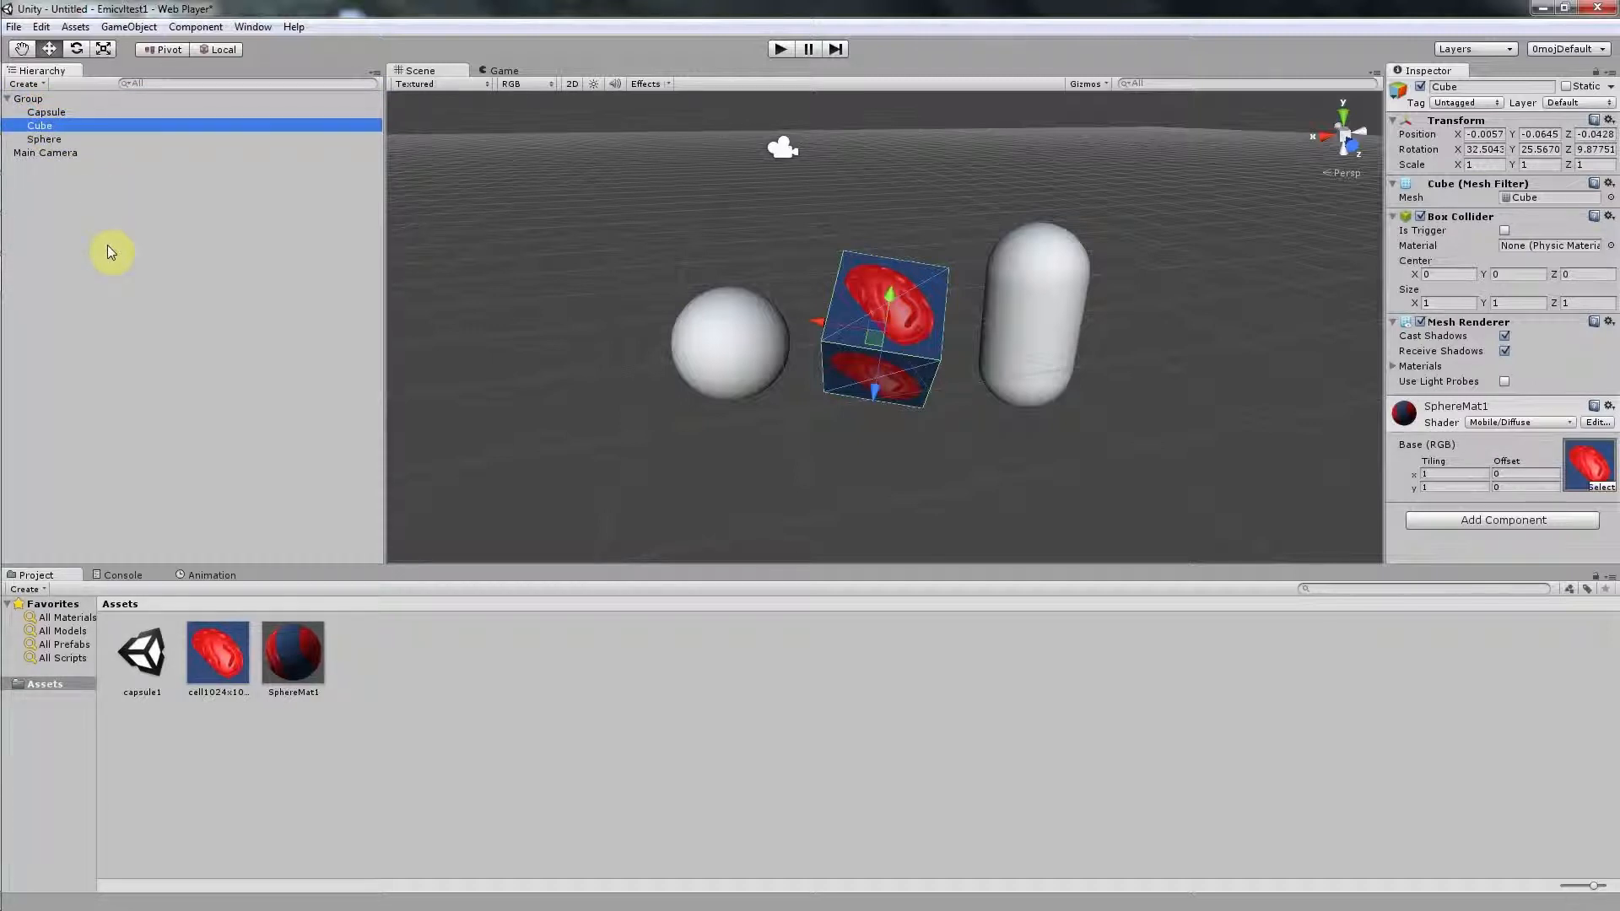
Step: Move Group to about X -0.52 and Z -0.71, and rotate it about 5.9 degrees around Z
{"action": "left_click", "coordinate": [28, 99]}
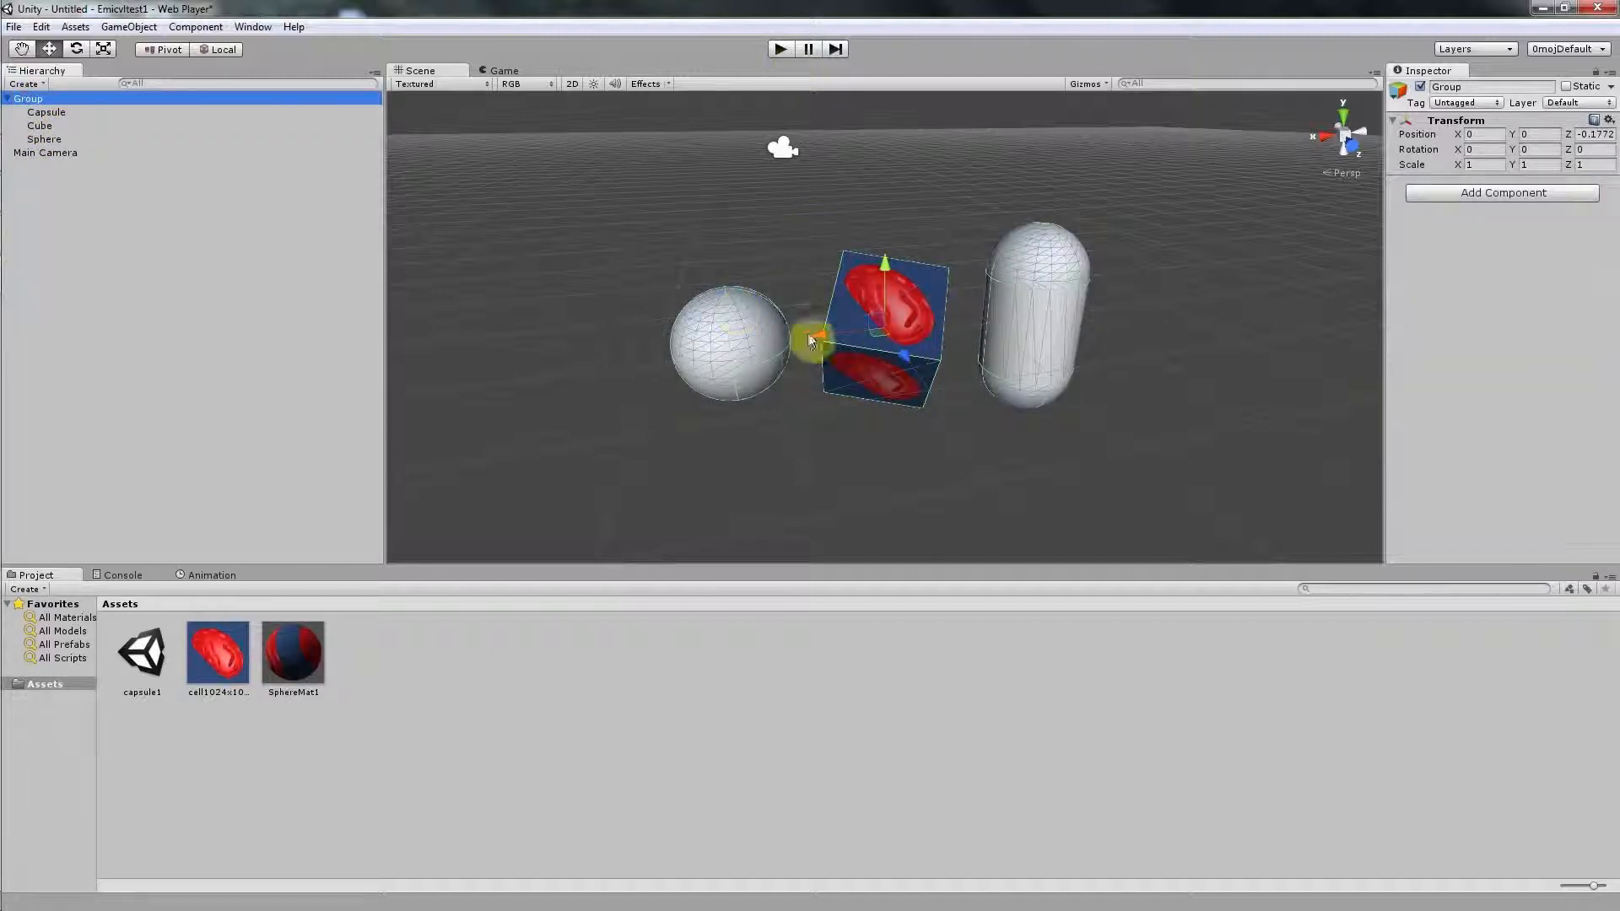
{"action": "left_click_drag", "start_coordinate": [815, 339], "coordinate": [867, 344]}
{"action": "left_click_drag", "start_coordinate": [965, 352], "coordinate": [907, 382]}
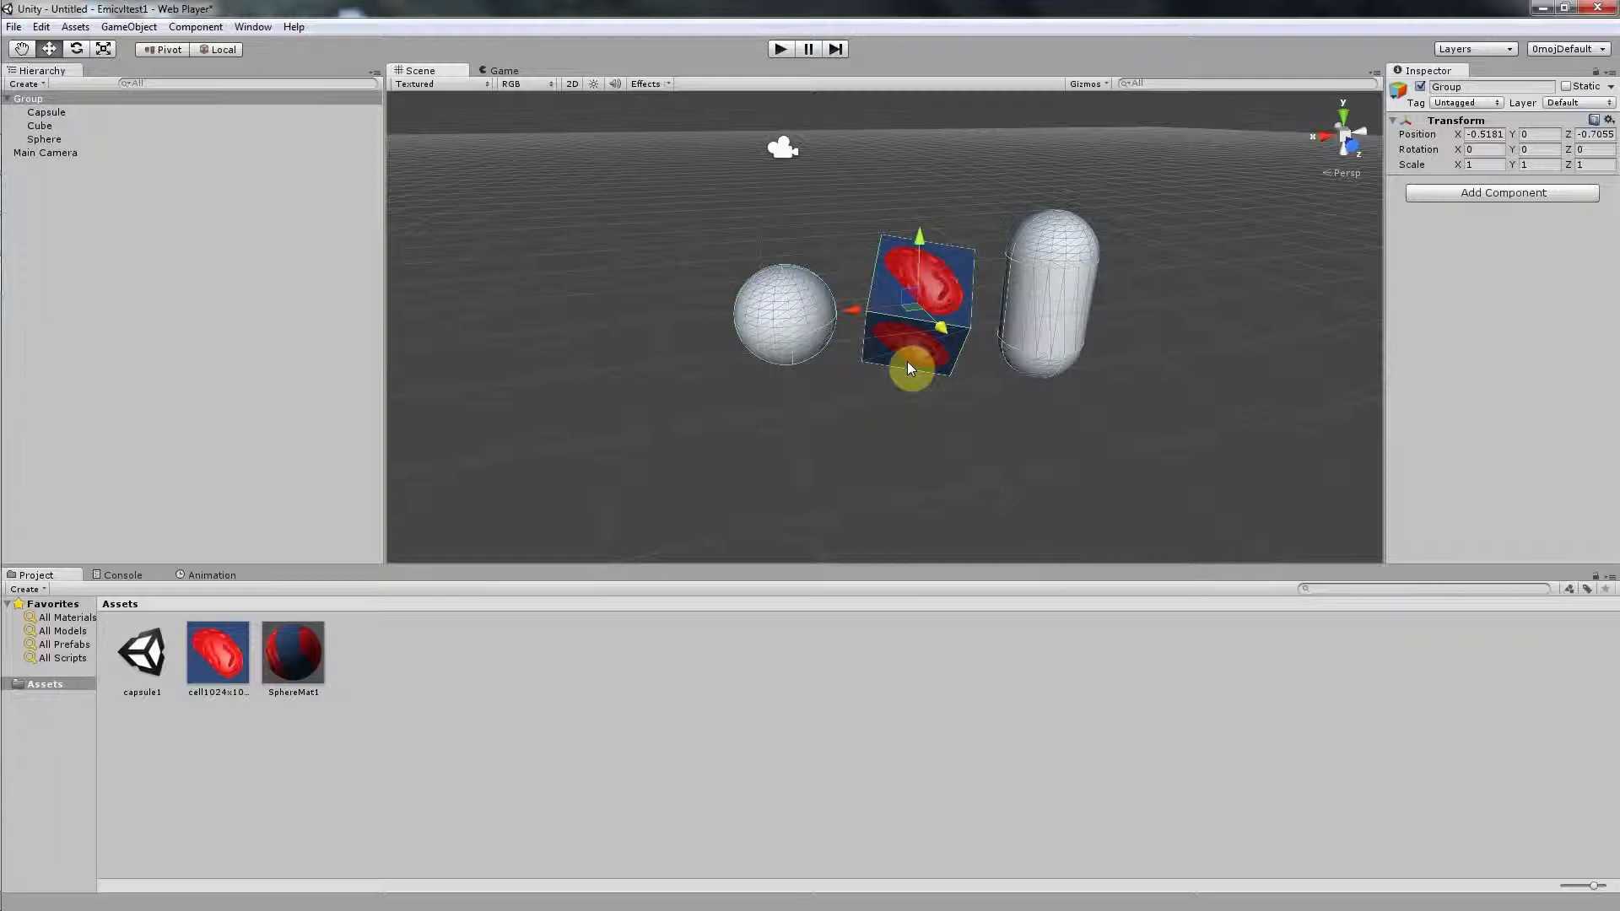
{"action": "key", "text": "e"}
{"action": "mouse_move", "coordinate": [951, 253]}
{"action": "left_mouse_down"}
{"action": "mouse_move", "coordinate": [889, 243]}
{"action": "mouse_move", "coordinate": [959, 258]}
{"action": "left_mouse_up"}
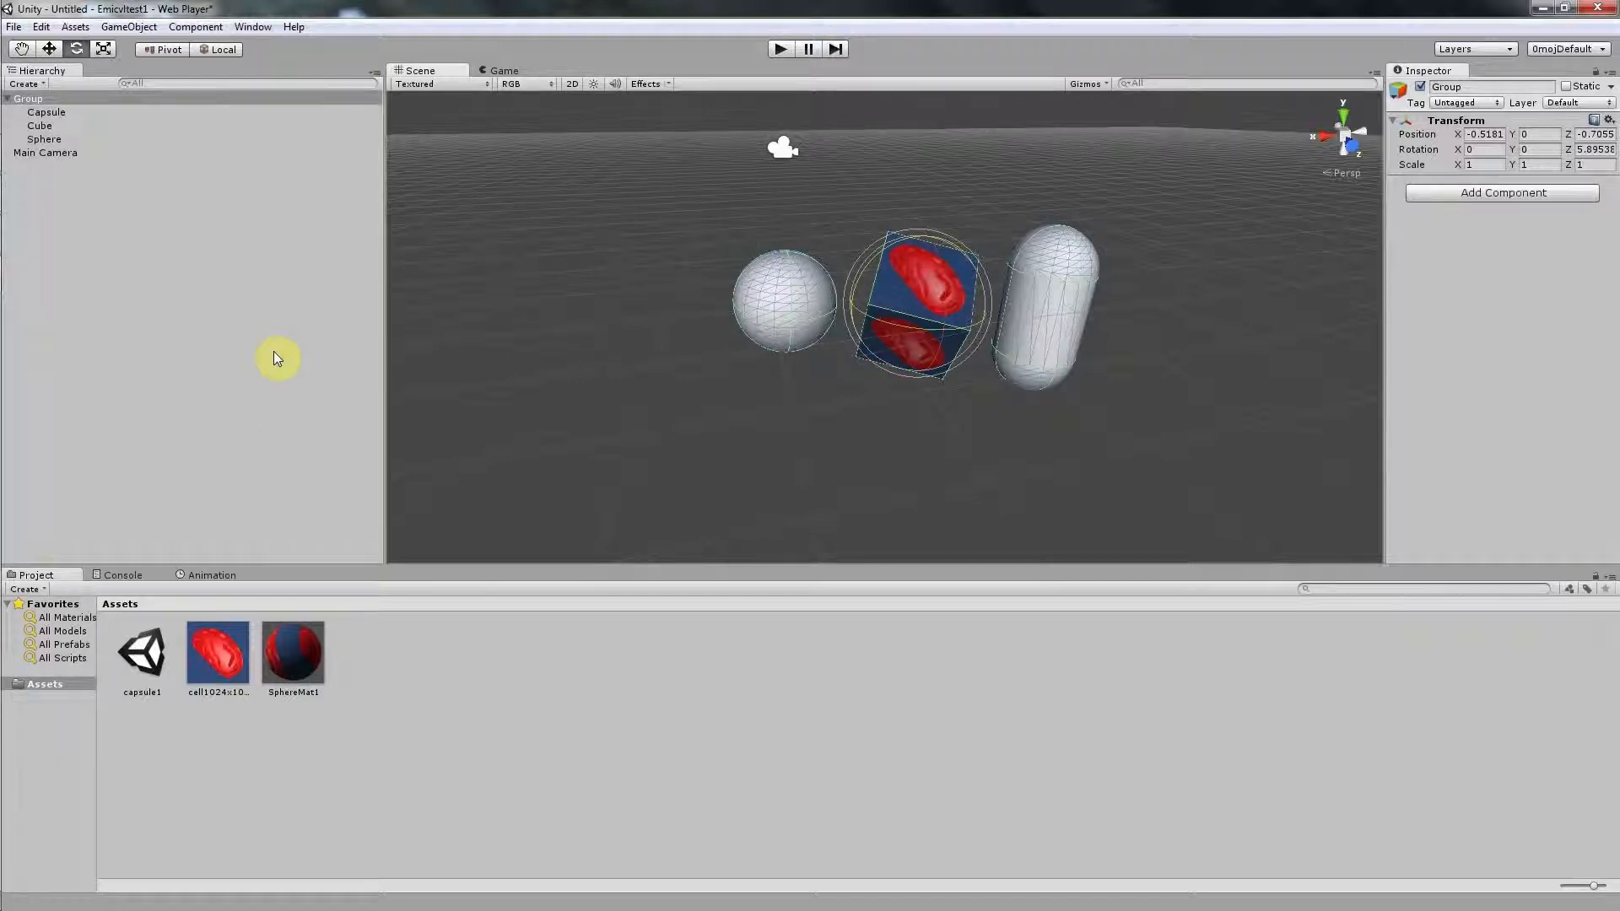
{"action": "left_click", "coordinate": [145, 318]}
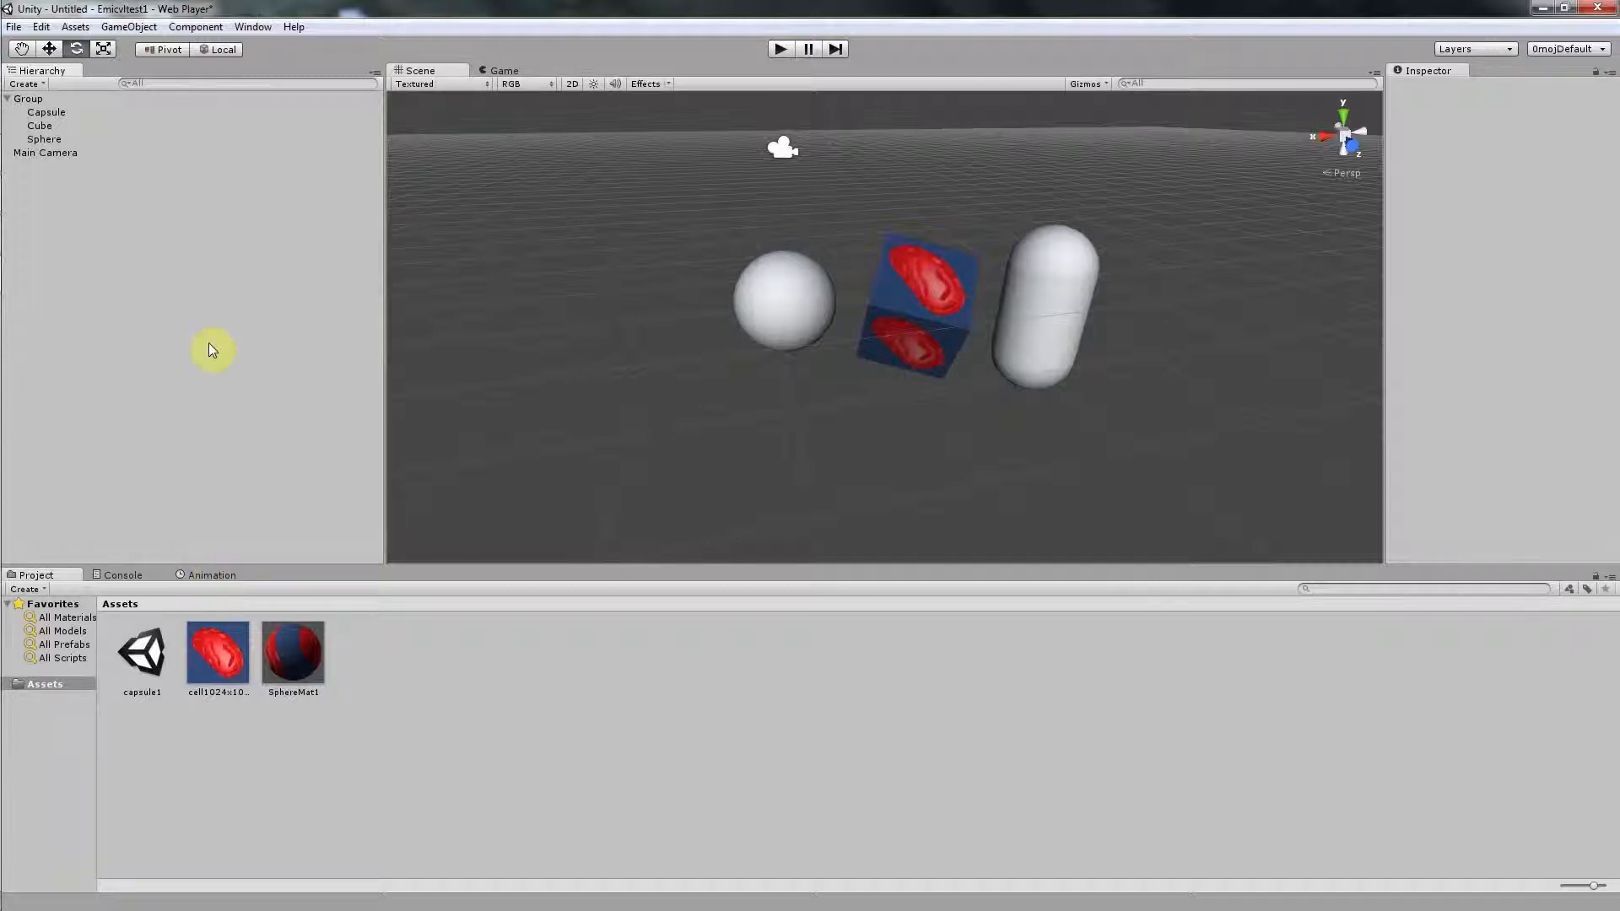
Step: Create an animation clip for Group and save it in Assets as New Animation.anim
{"action": "left_click", "coordinate": [200, 575]}
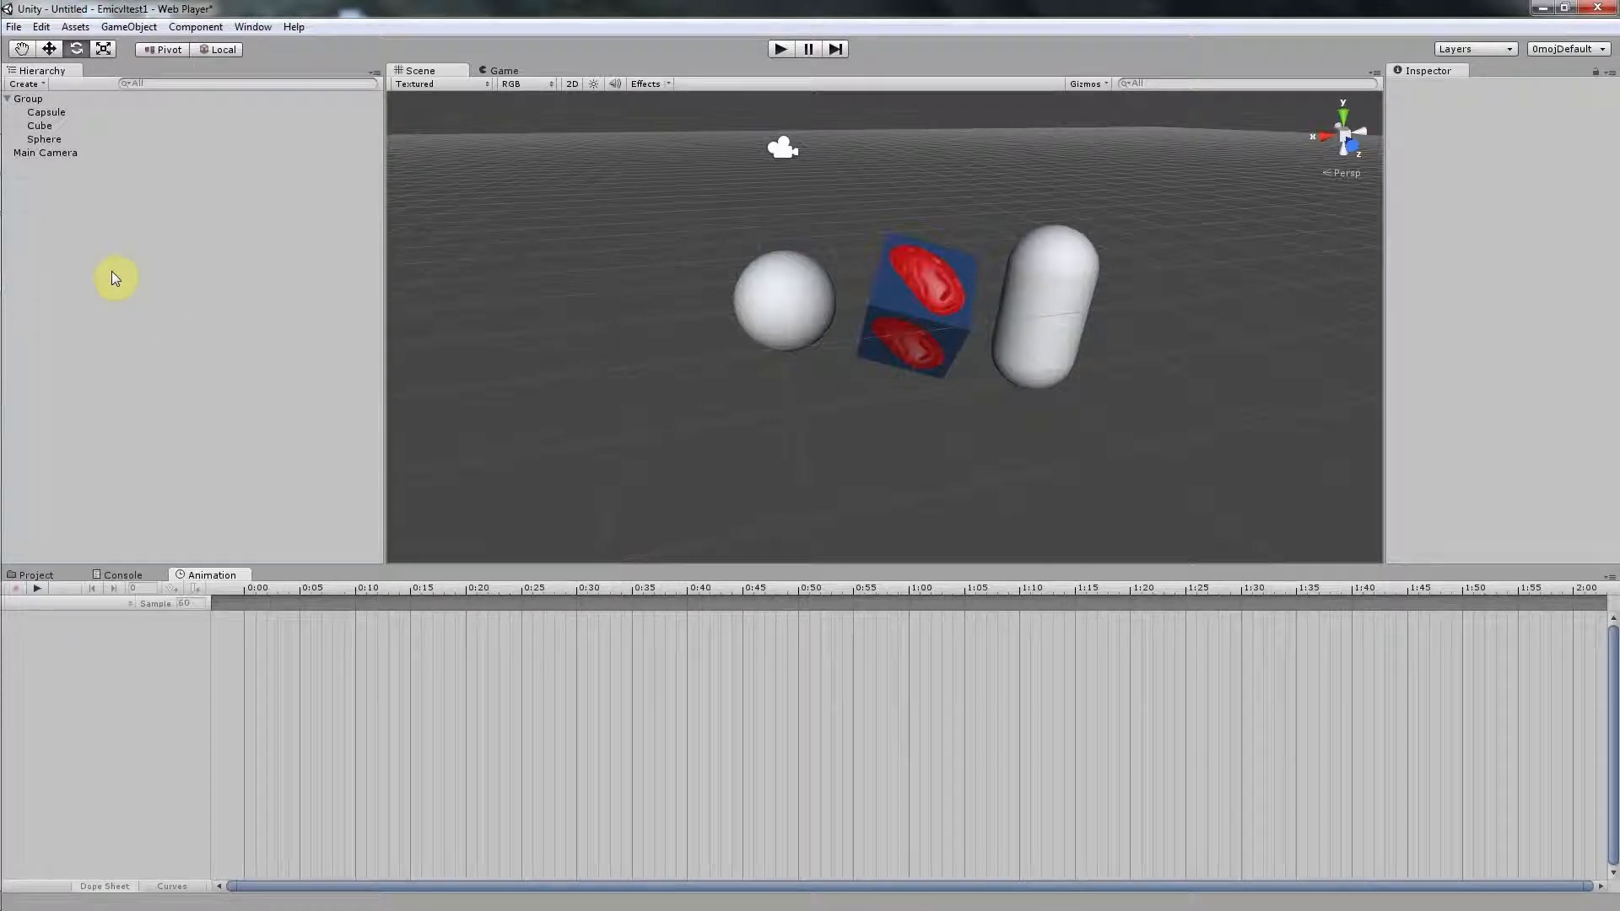
{"action": "left_click", "coordinate": [30, 99]}
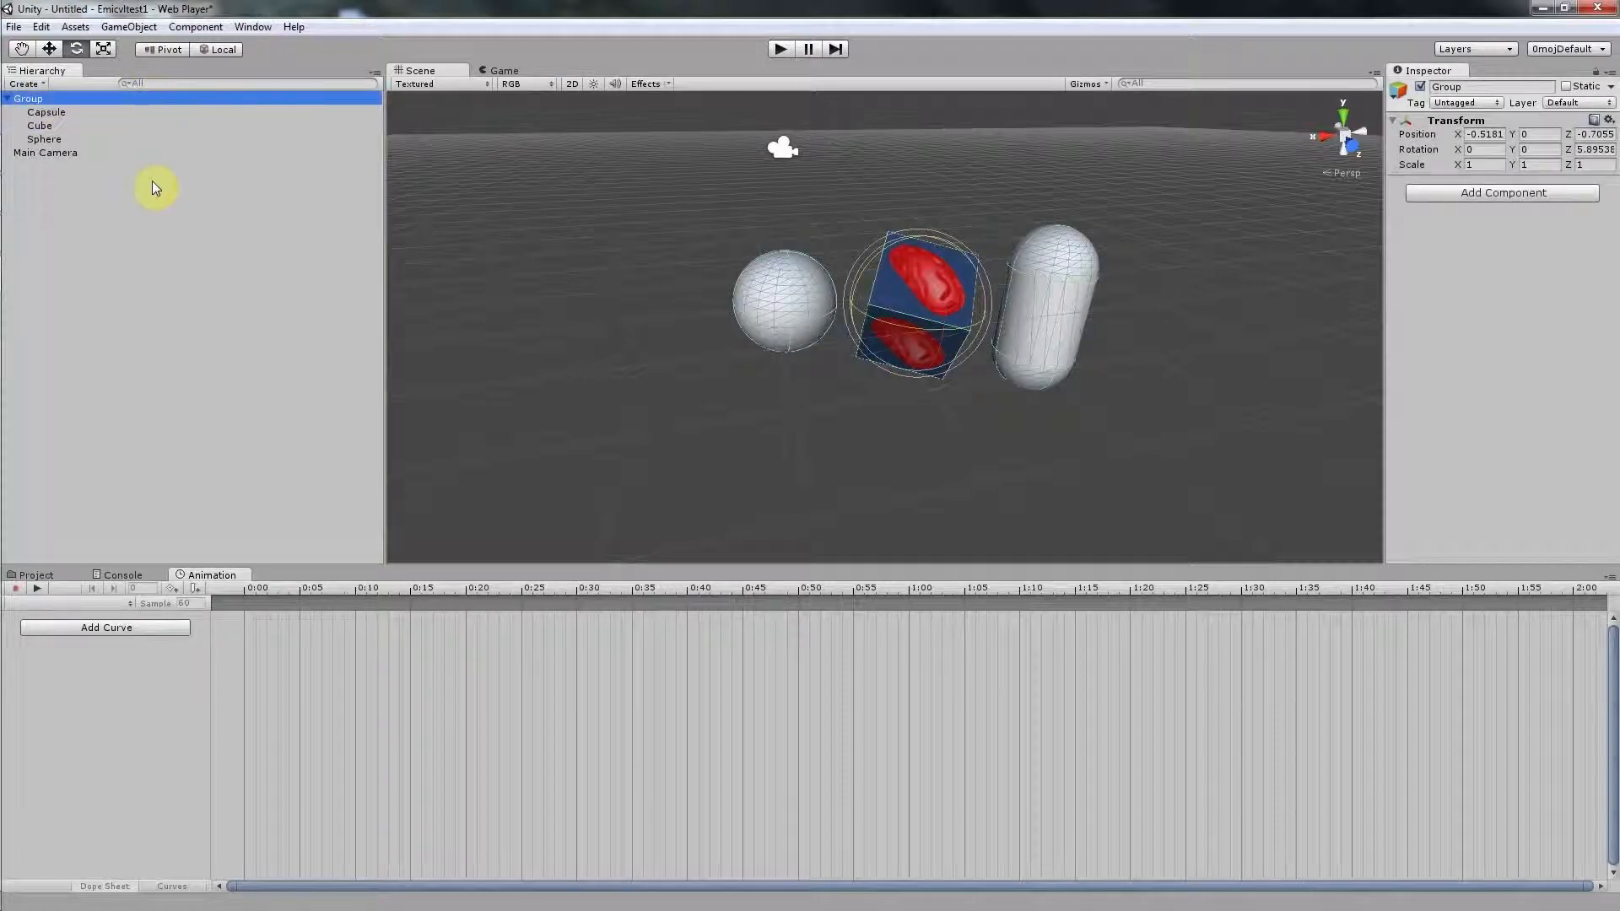
{"action": "left_click", "coordinate": [90, 630]}
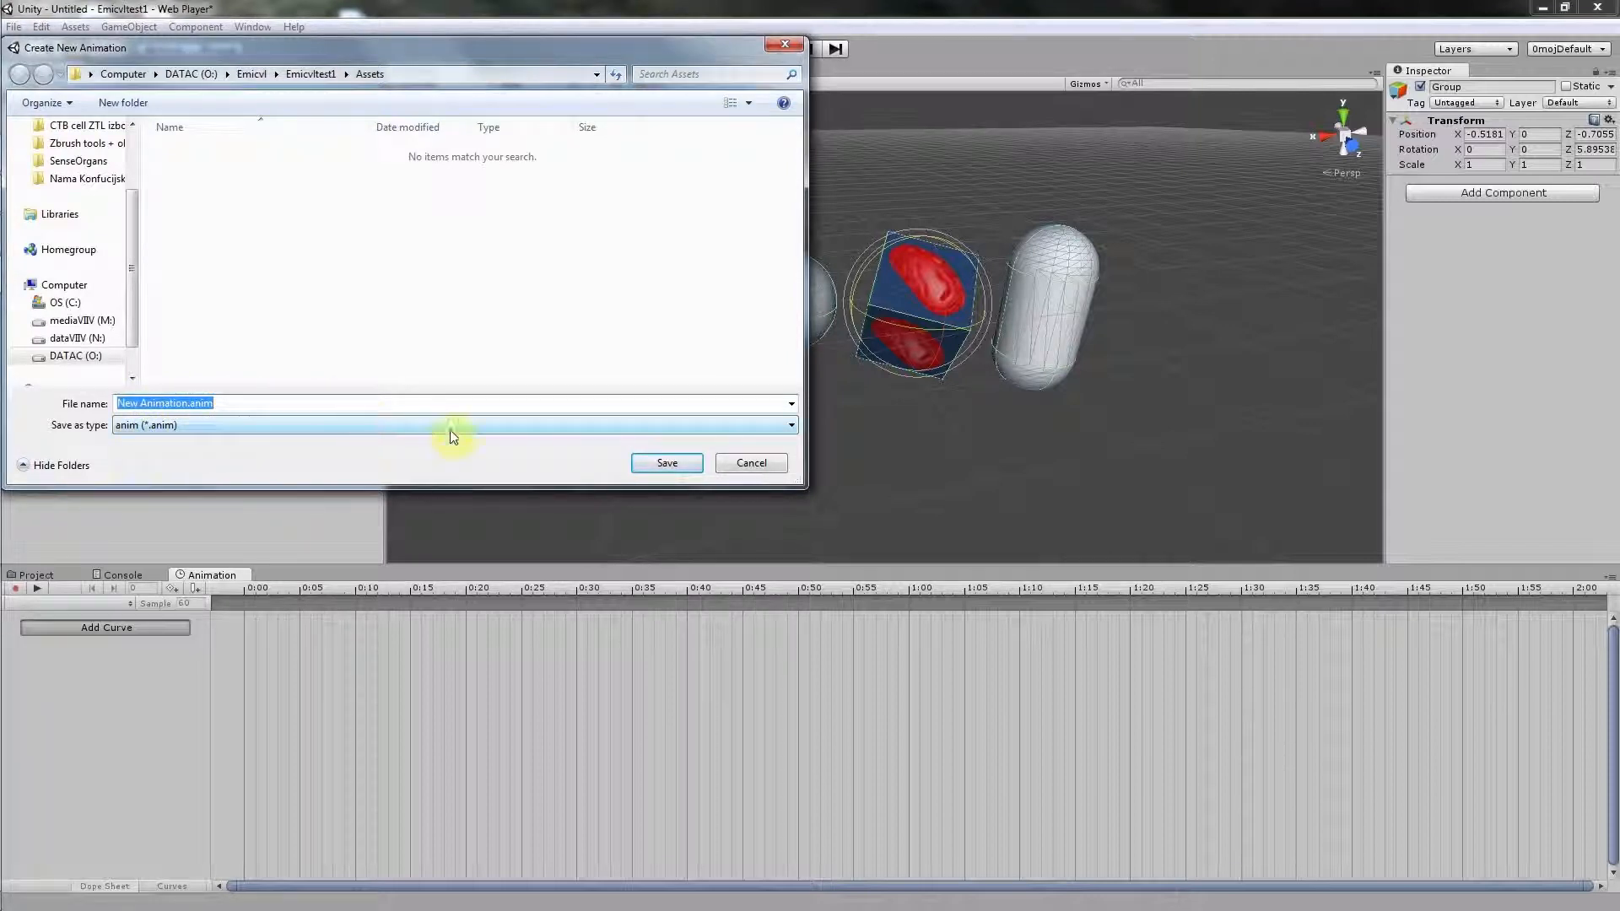
{"action": "left_click", "coordinate": [666, 466]}
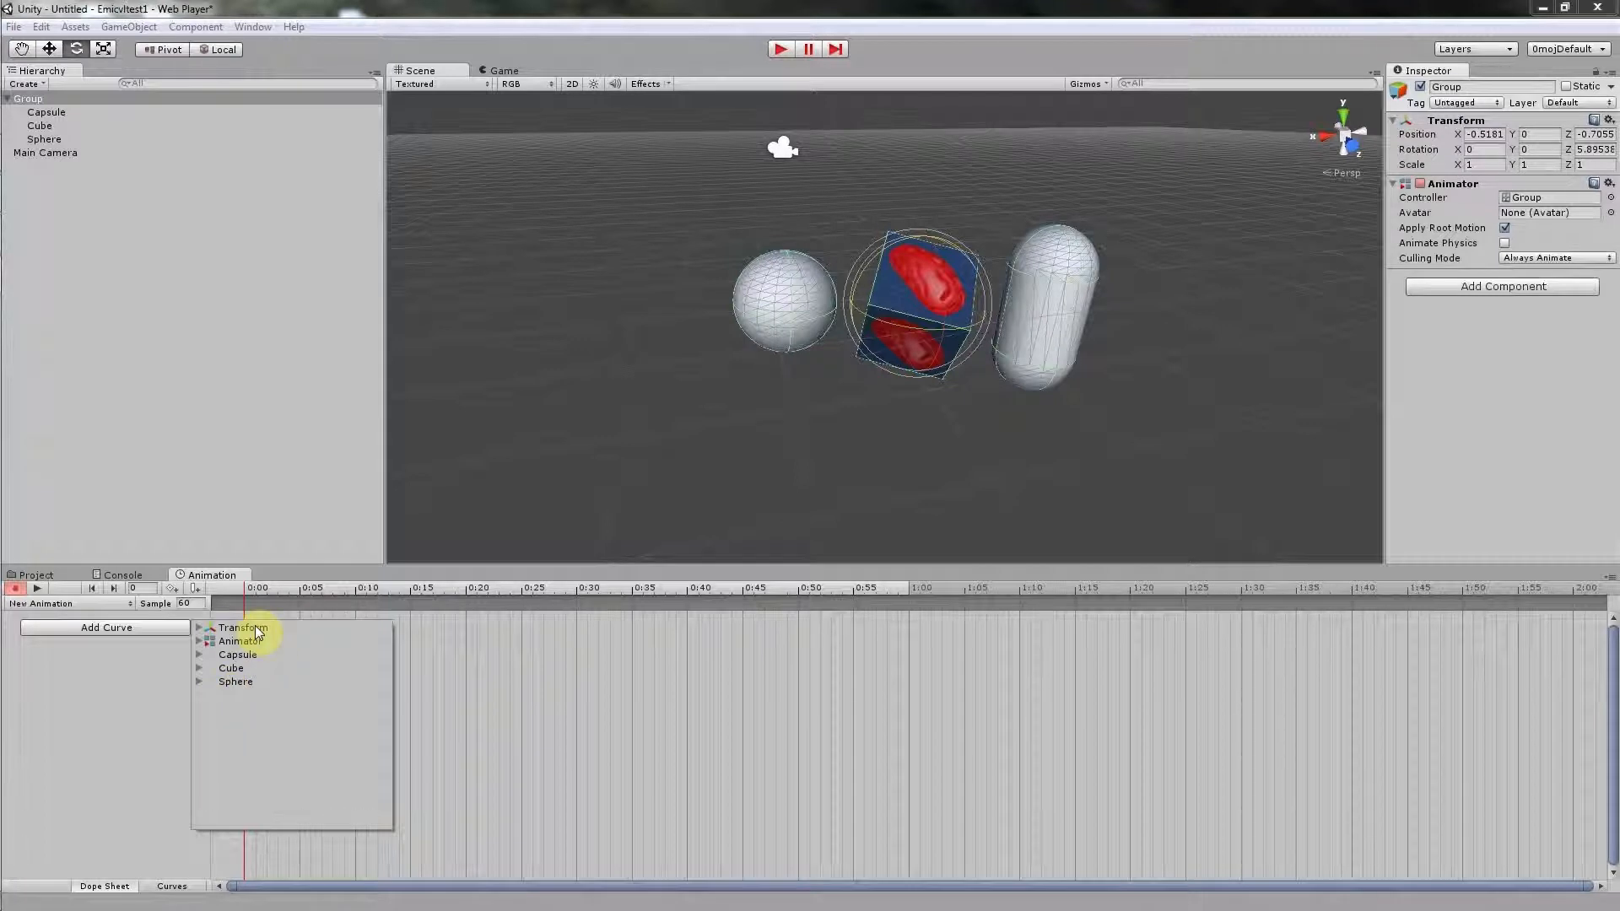
Step: Add a Transform Position curve for Group to the new animation
{"action": "left_click", "coordinate": [200, 629]}
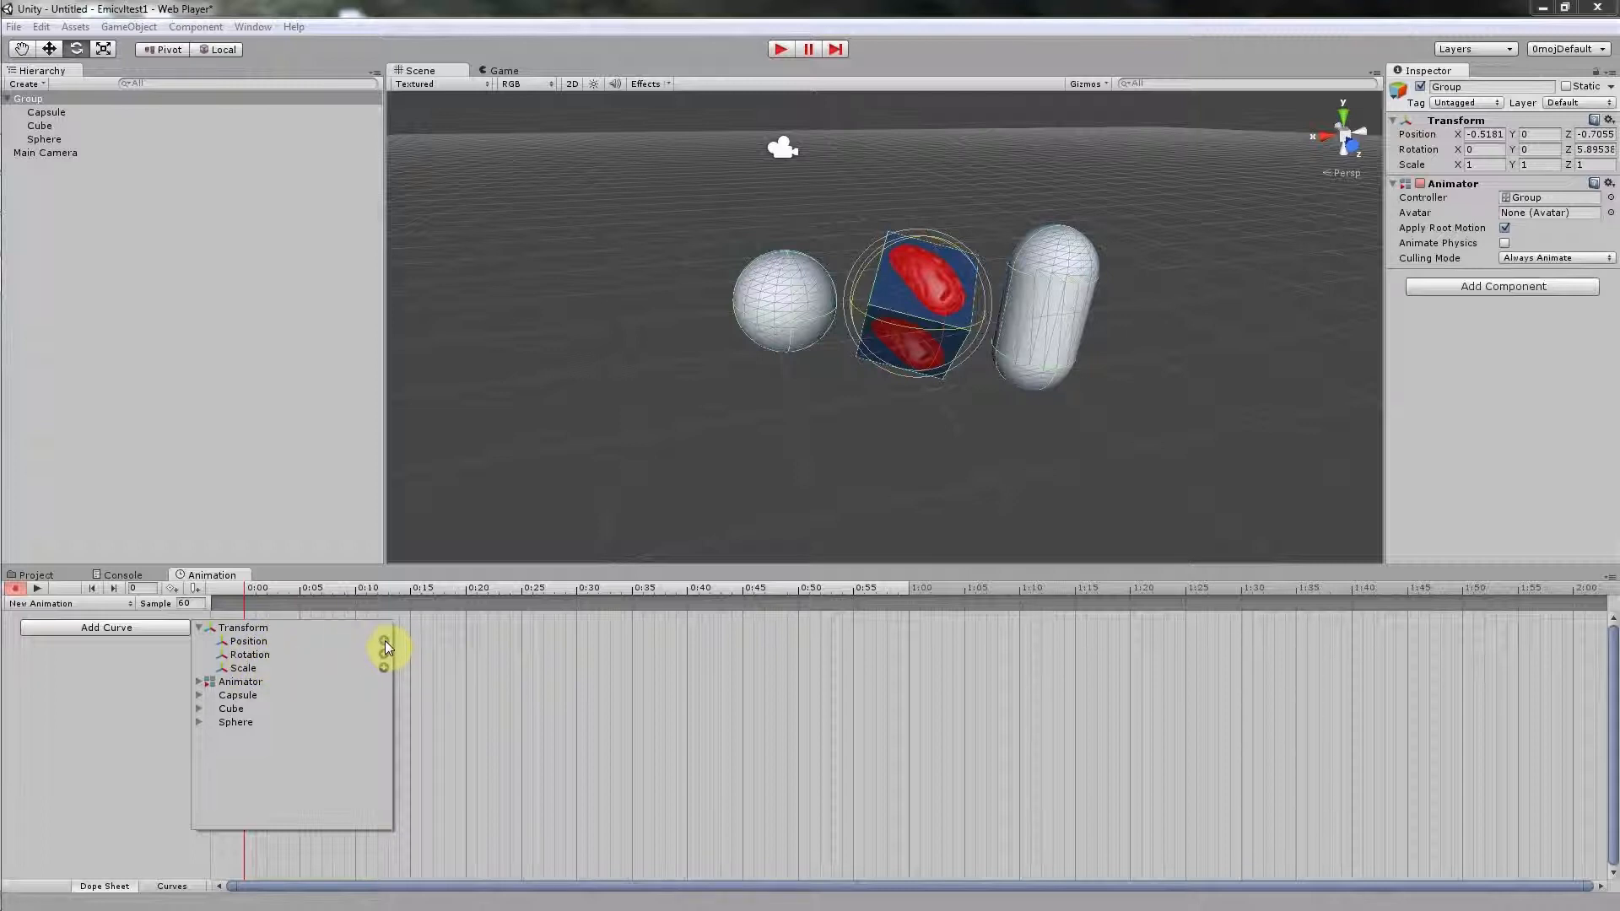
{"action": "left_click", "coordinate": [260, 645]}
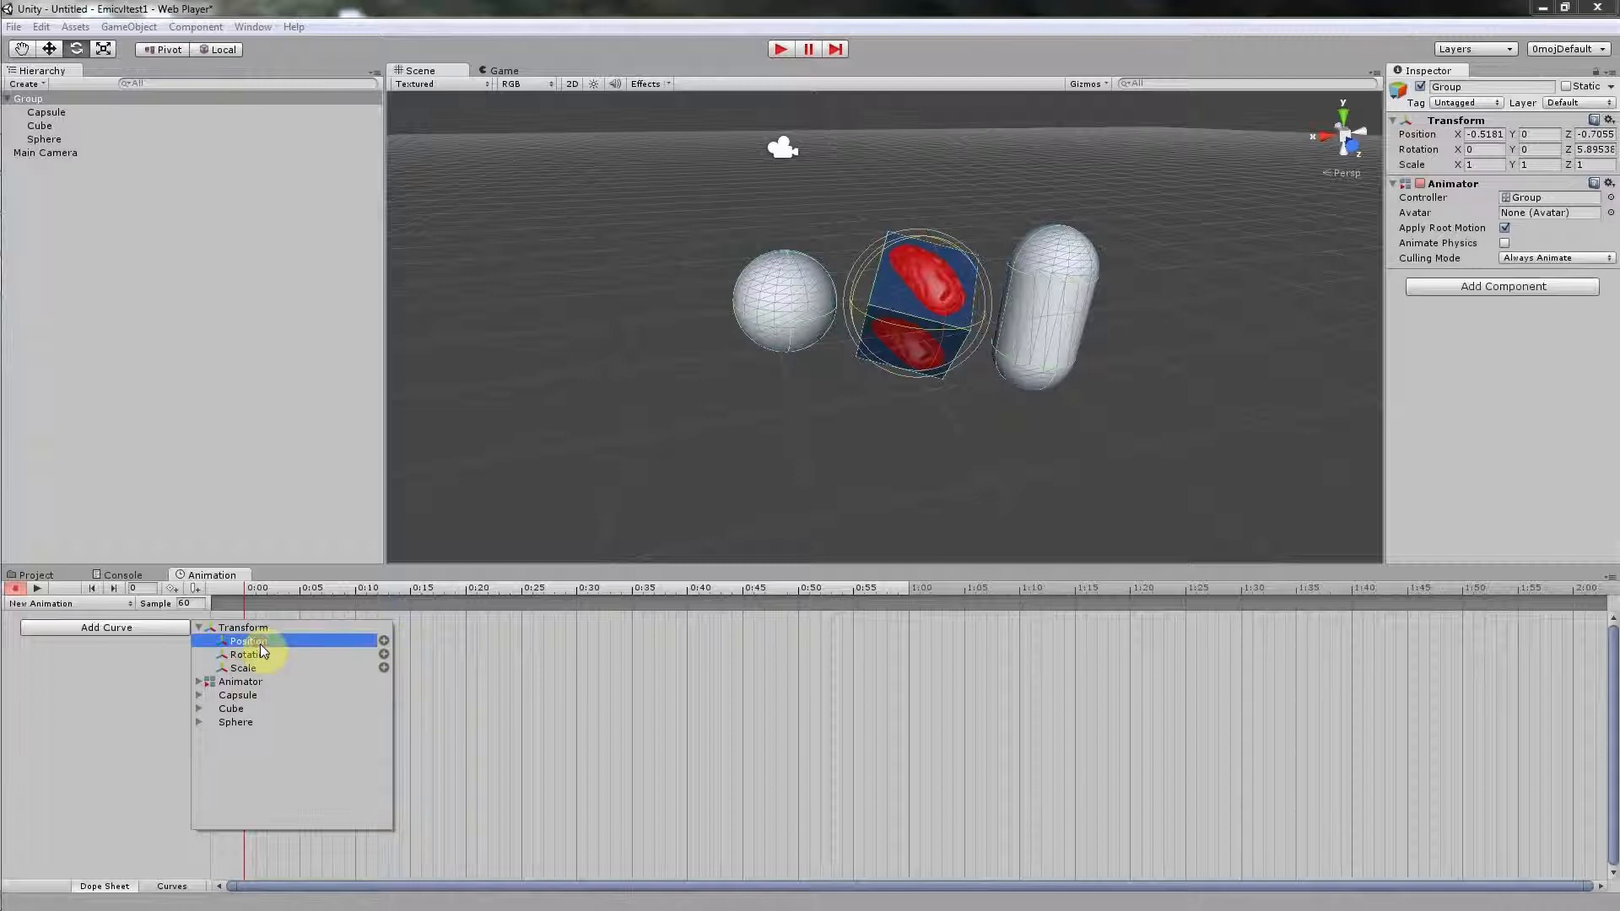
{"action": "left_click", "coordinate": [384, 642]}
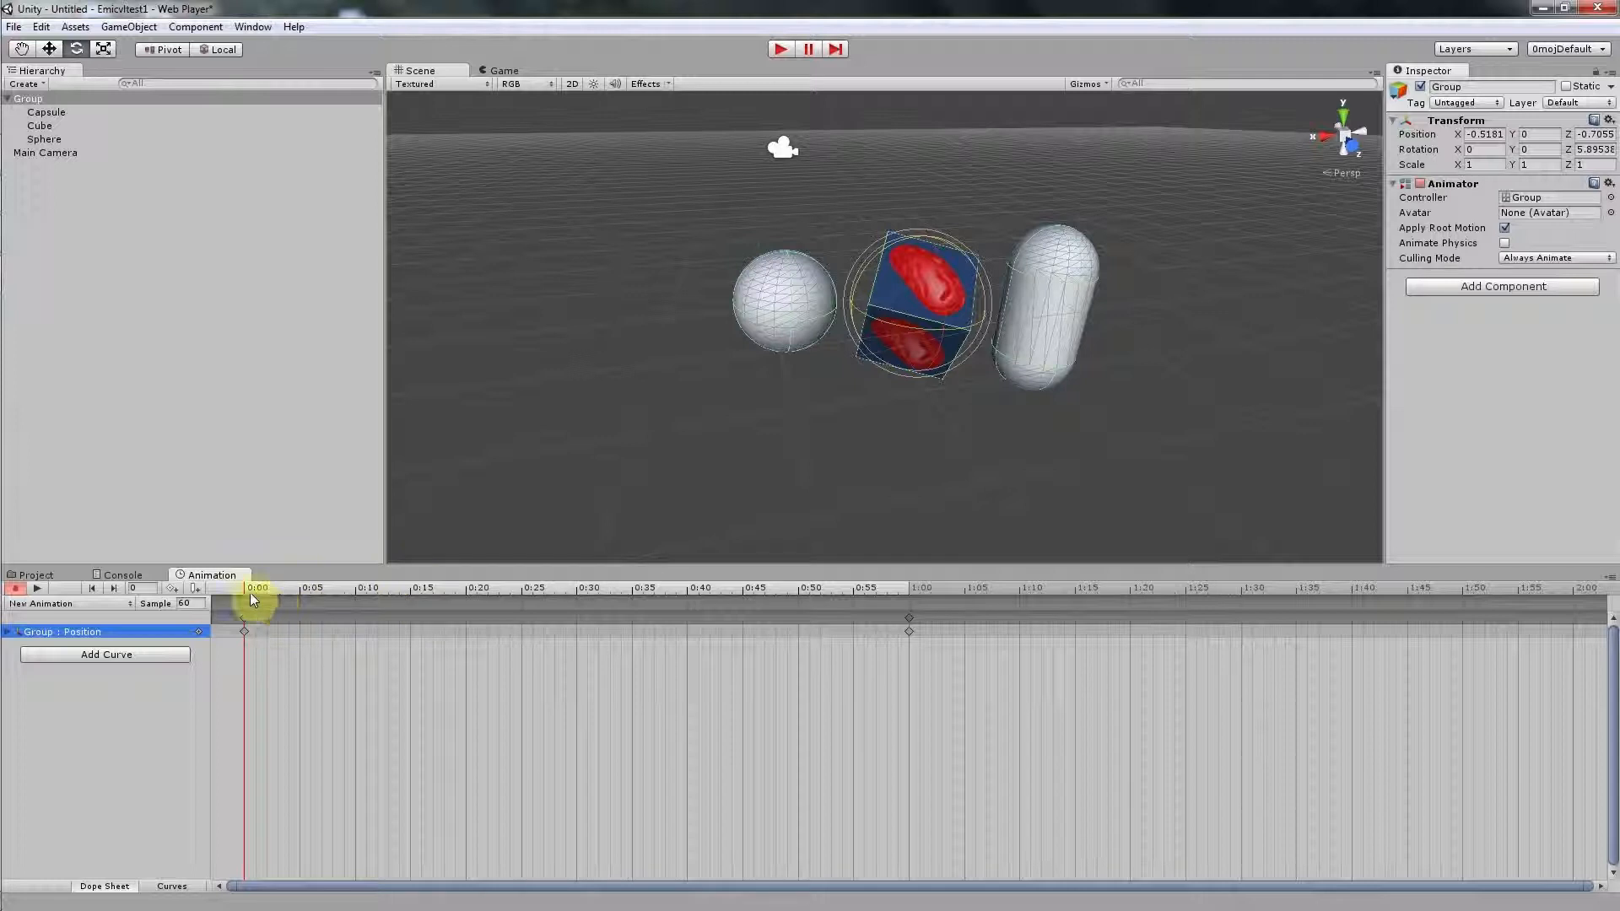
Step: At the 1:00 keyframe, raise Group to about X -0.67 and Y 1.51
{"action": "mouse_move", "coordinate": [245, 592]}
{"action": "left_mouse_down"}
{"action": "mouse_move", "coordinate": [798, 602]}
{"action": "mouse_move", "coordinate": [909, 632]}
{"action": "left_mouse_up"}
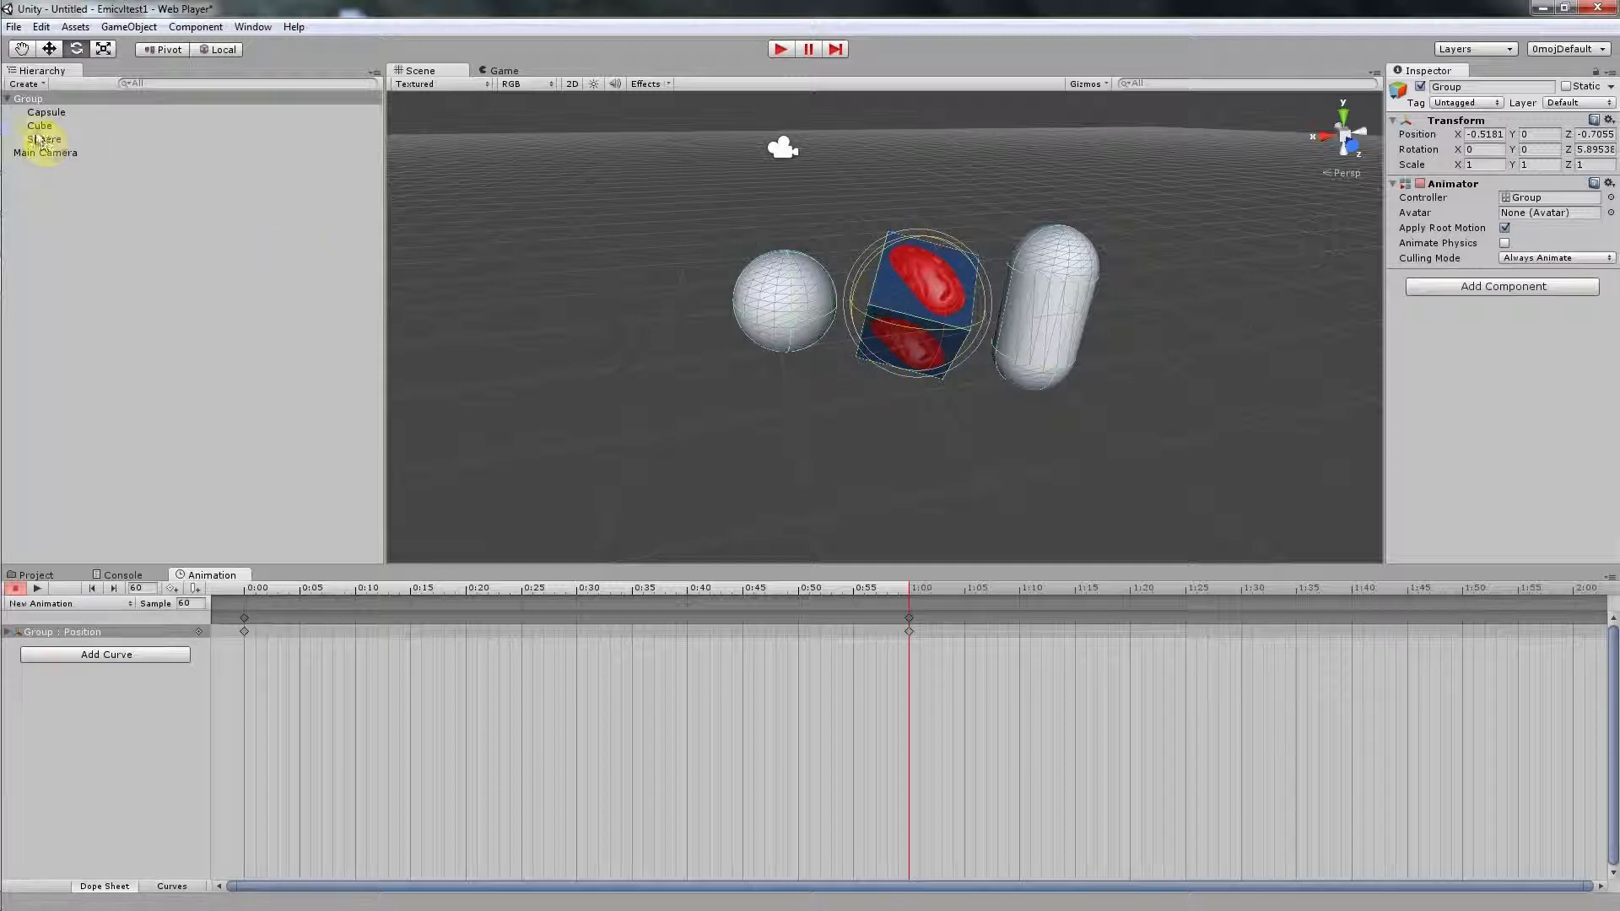
{"action": "left_click", "coordinate": [28, 99]}
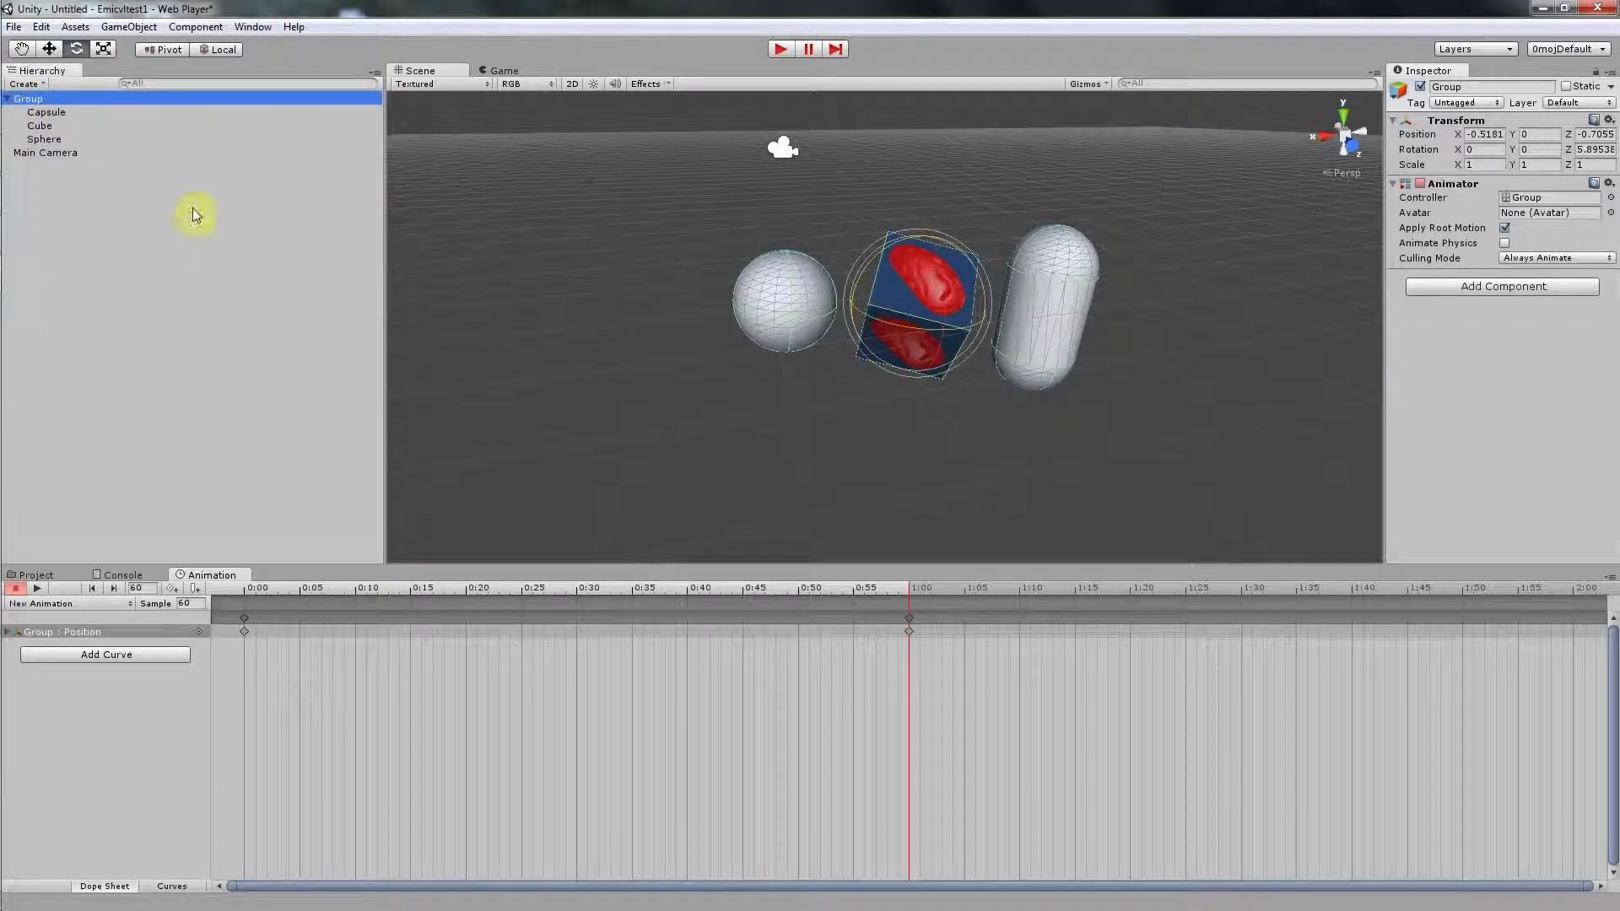
{"action": "left_click", "coordinate": [49, 50]}
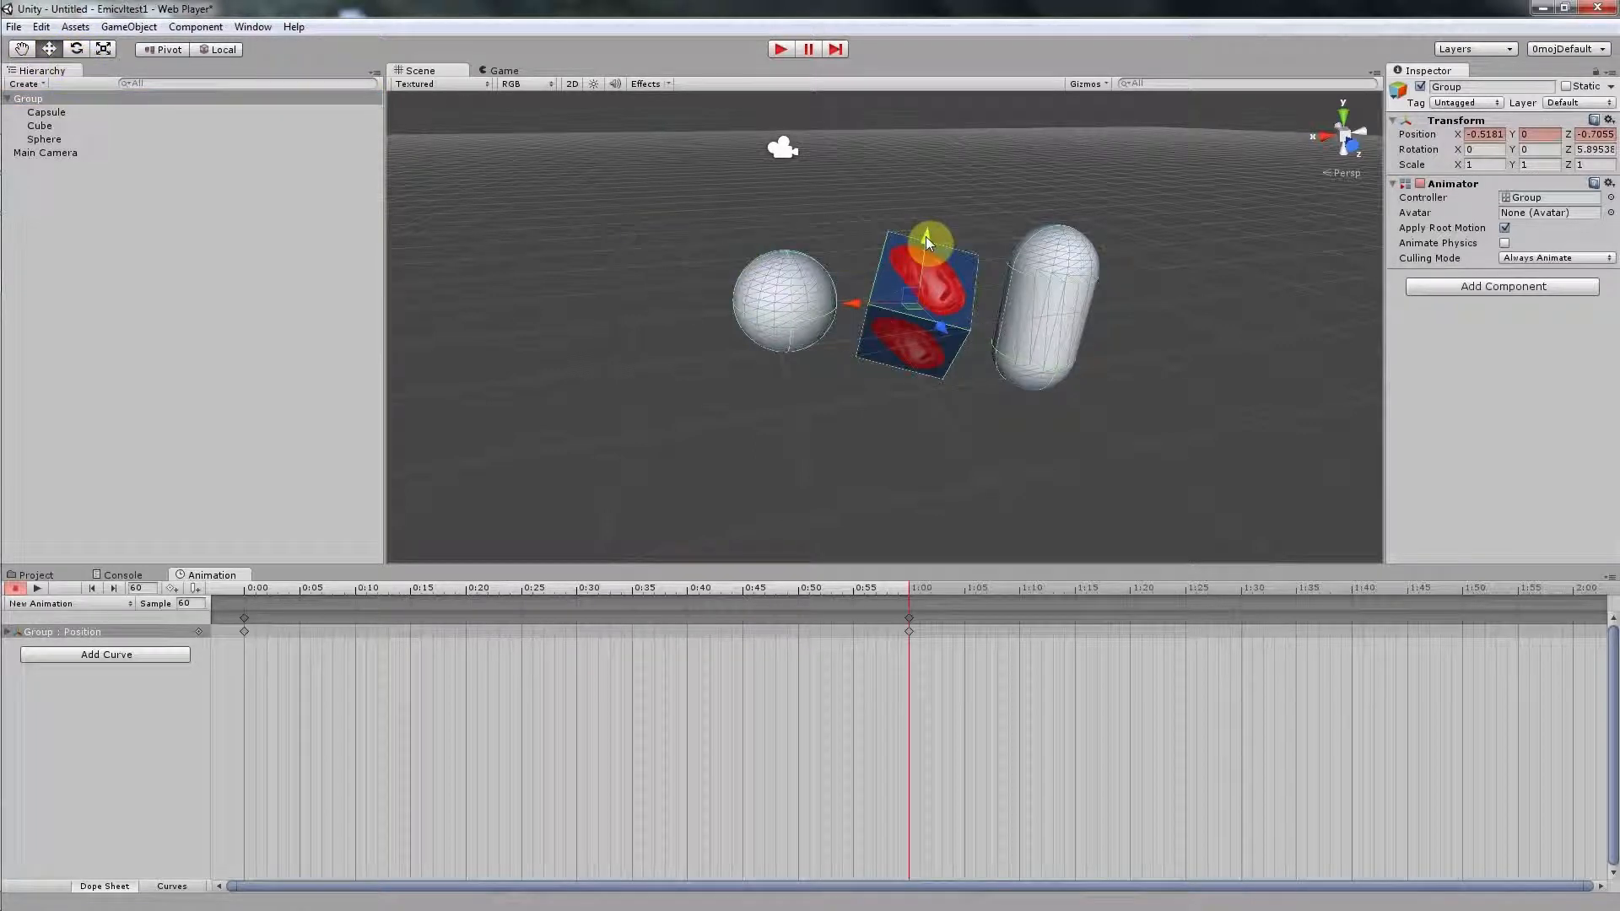
{"action": "left_click_drag", "start_coordinate": [924, 237], "coordinate": [935, 110]}
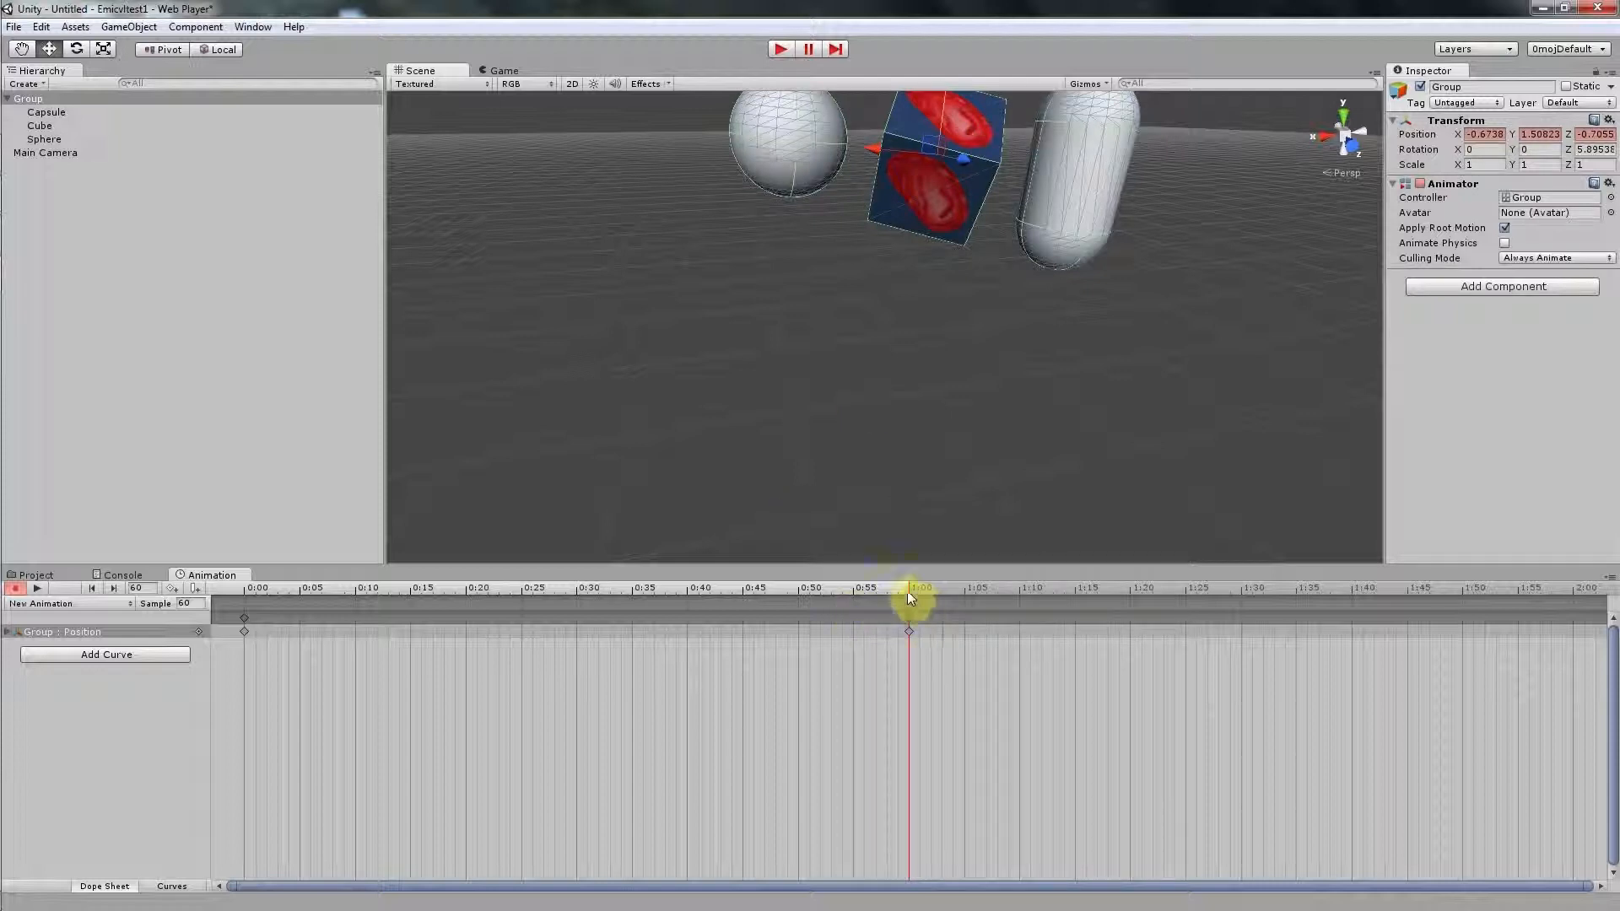
Step: At the 0:00 keyframe, move Group sideways to about X 1.79 and Y 0.24
{"action": "left_click_drag", "start_coordinate": [908, 590], "coordinate": [218, 671]}
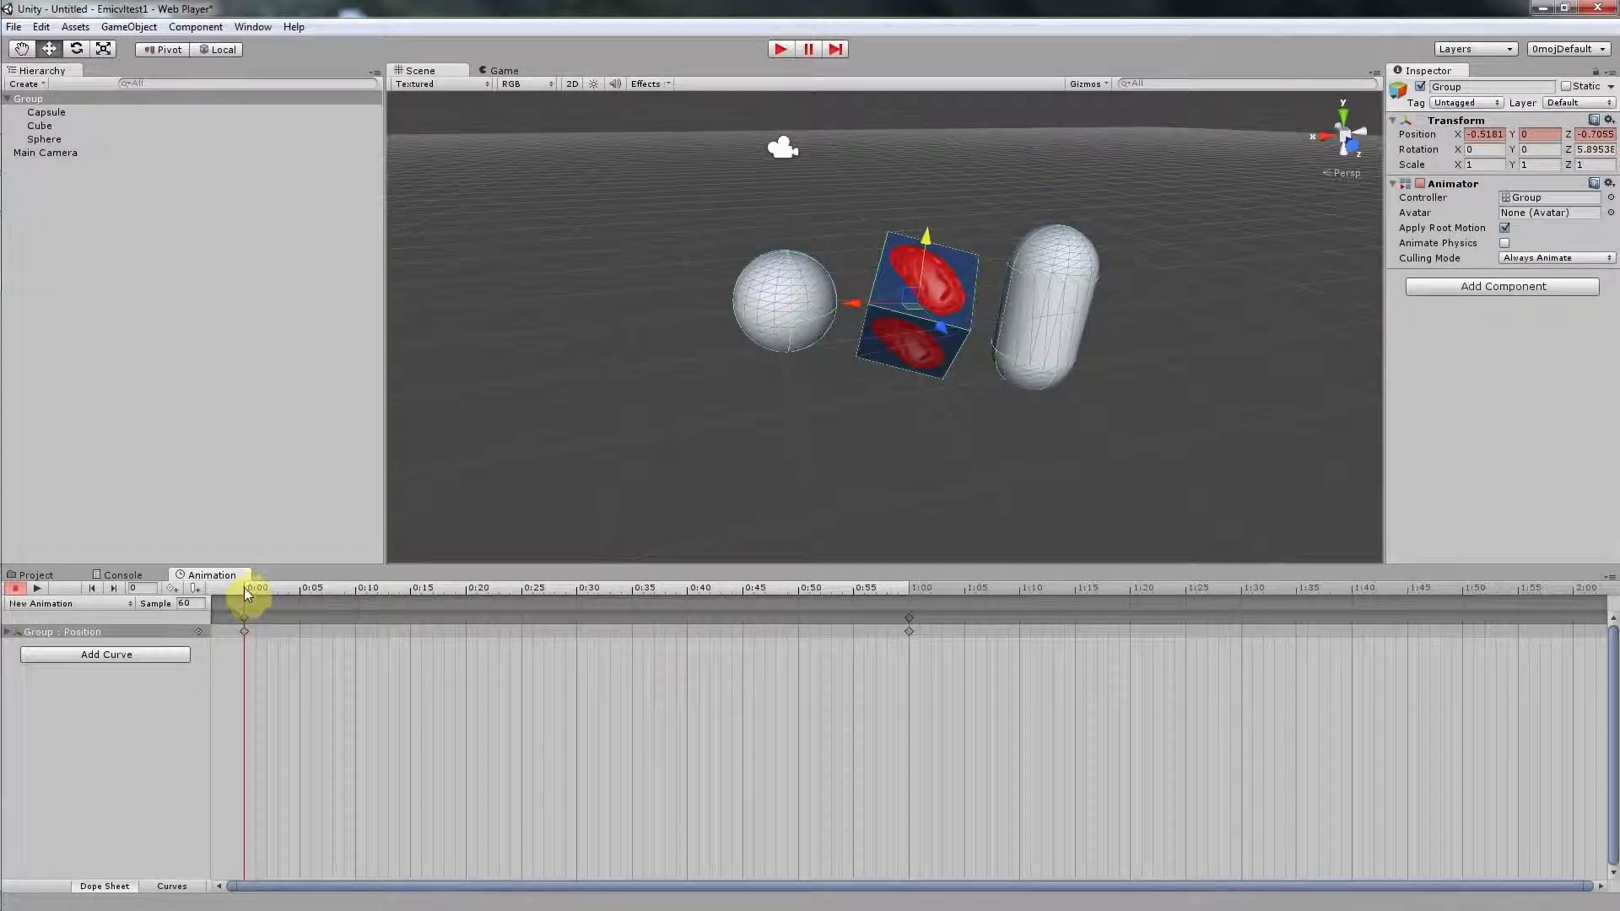
{"action": "left_click_drag", "start_coordinate": [245, 615], "coordinate": [225, 657]}
{"action": "left_click", "coordinate": [242, 620]}
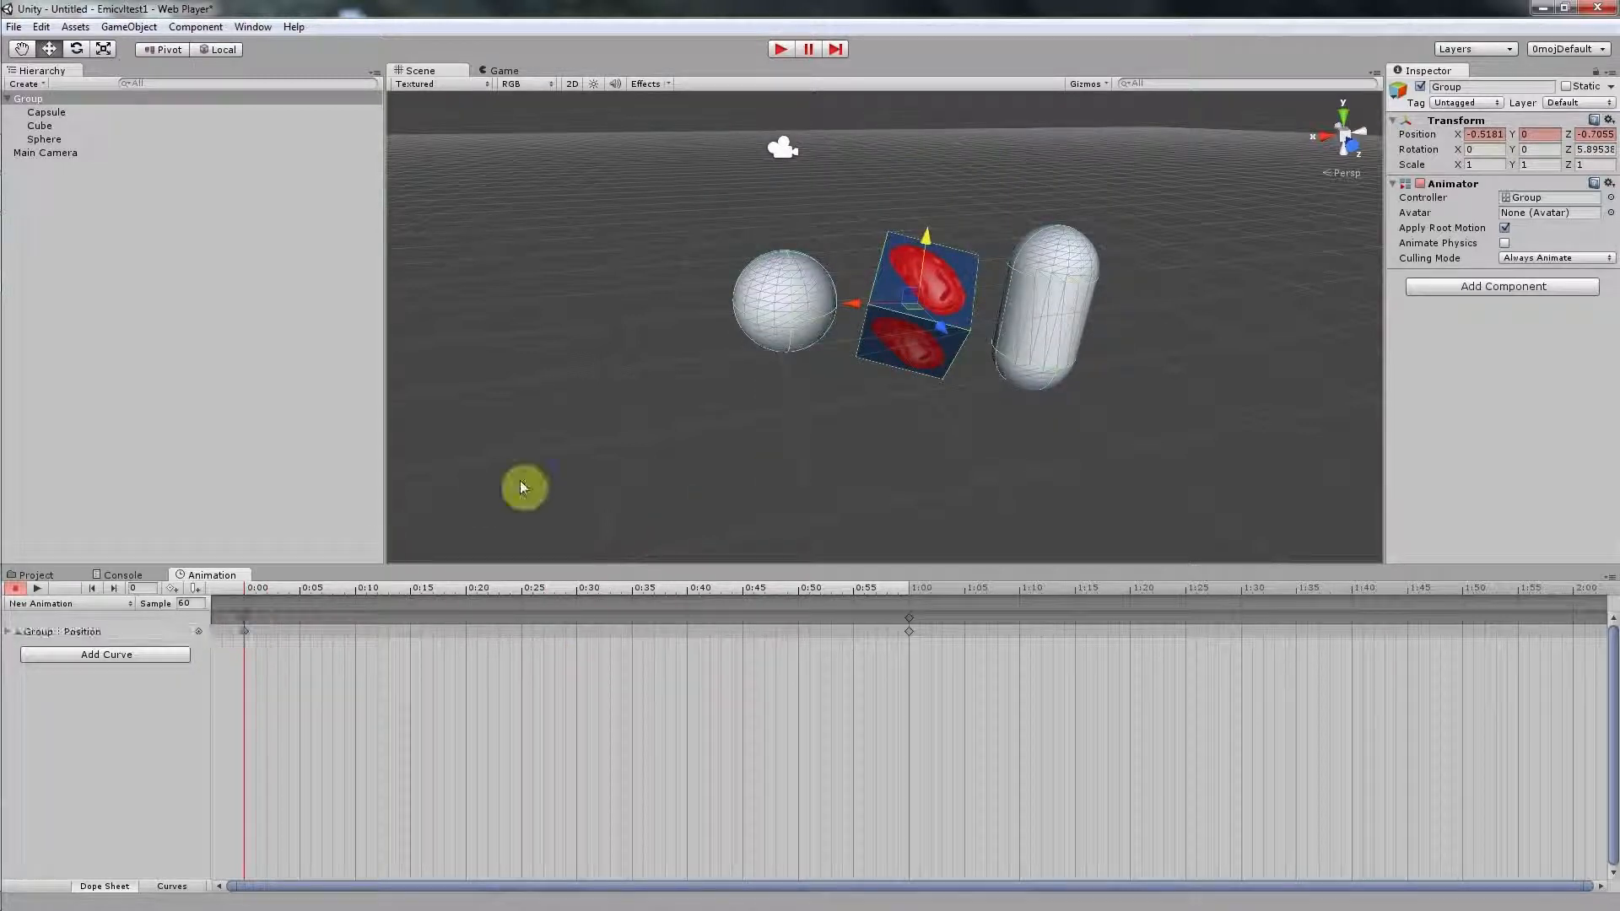
{"action": "left_click_drag", "start_coordinate": [852, 310], "coordinate": [663, 332]}
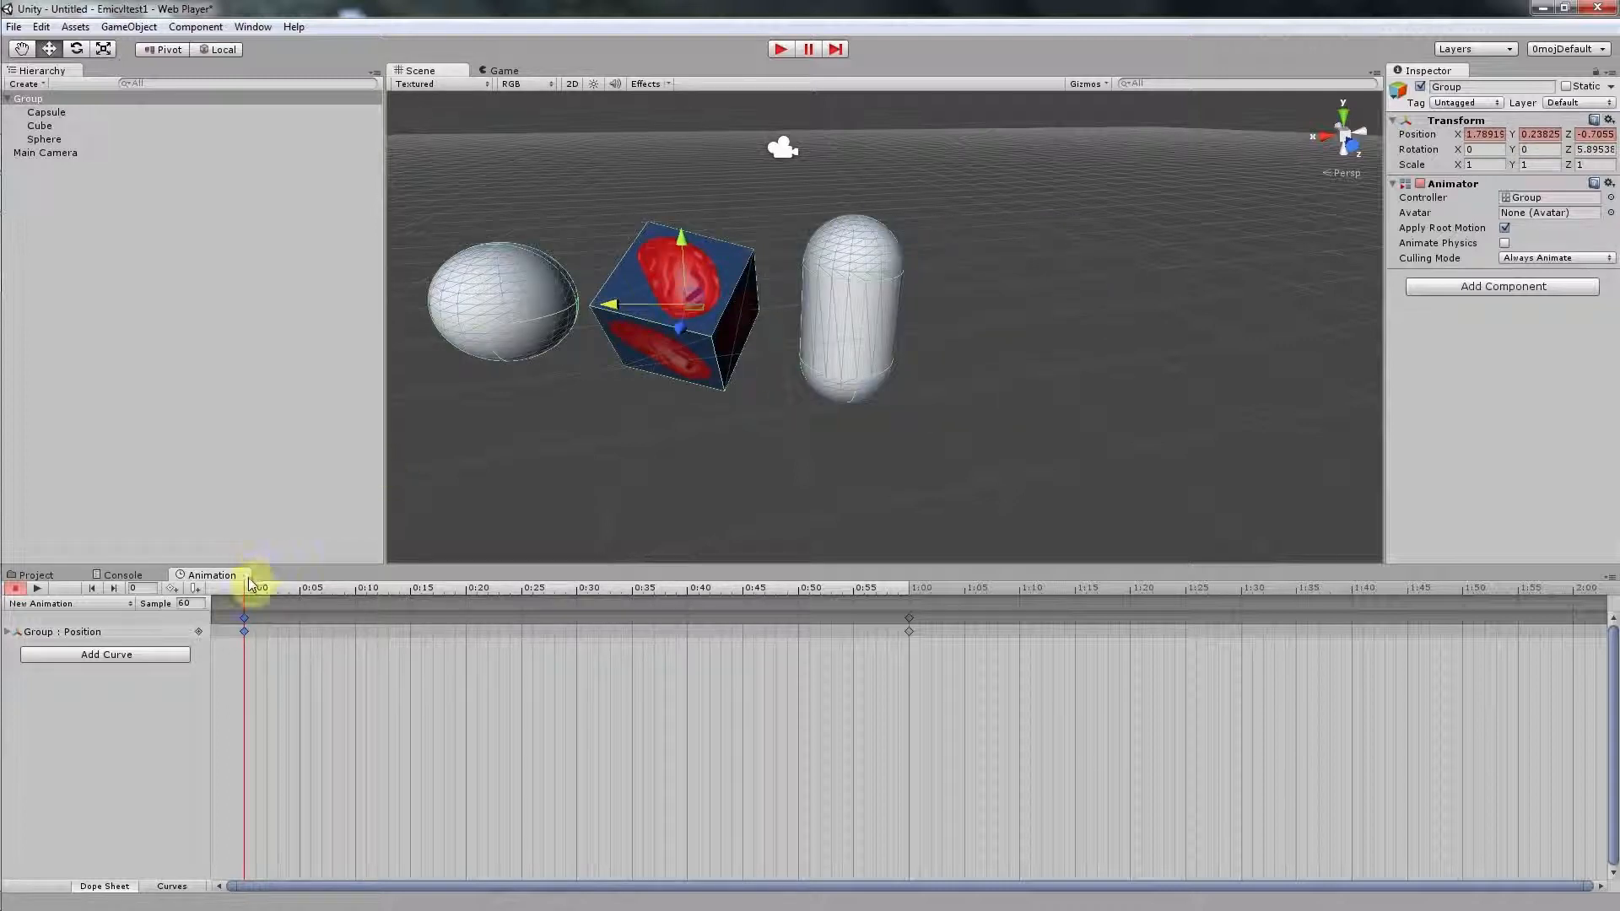
Step: Keyframe Group at frame 35 at about X 0.56 and Y -1.01, and scrub the timeline to preview the motion
{"action": "left_click_drag", "start_coordinate": [295, 594], "coordinate": [631, 596]}
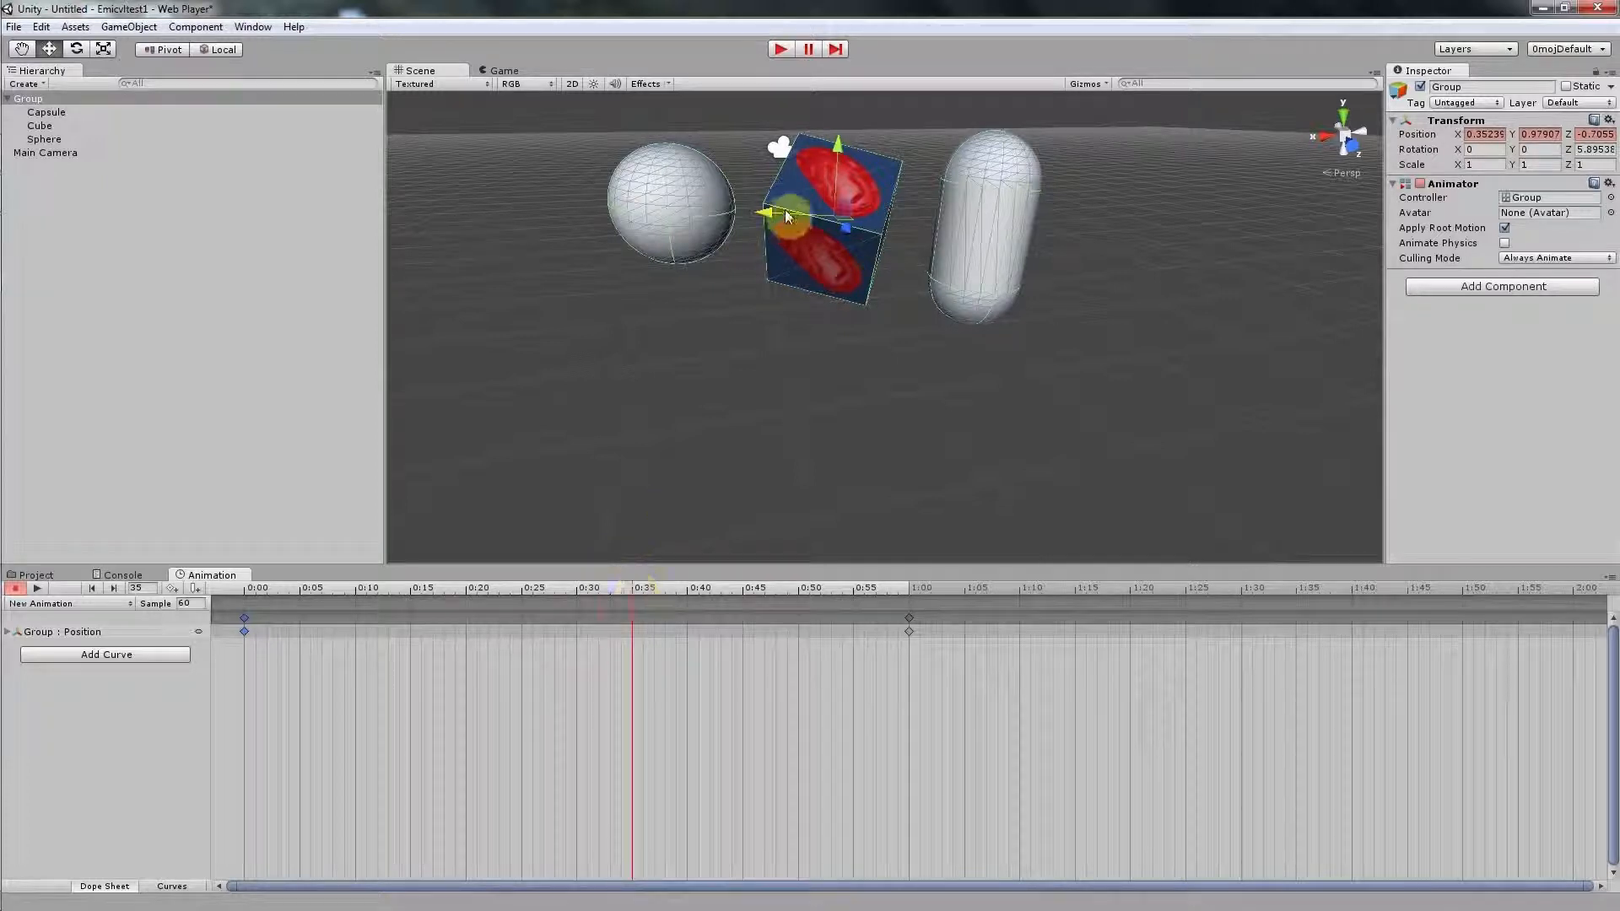
{"action": "left_click_drag", "start_coordinate": [838, 145], "coordinate": [841, 341]}
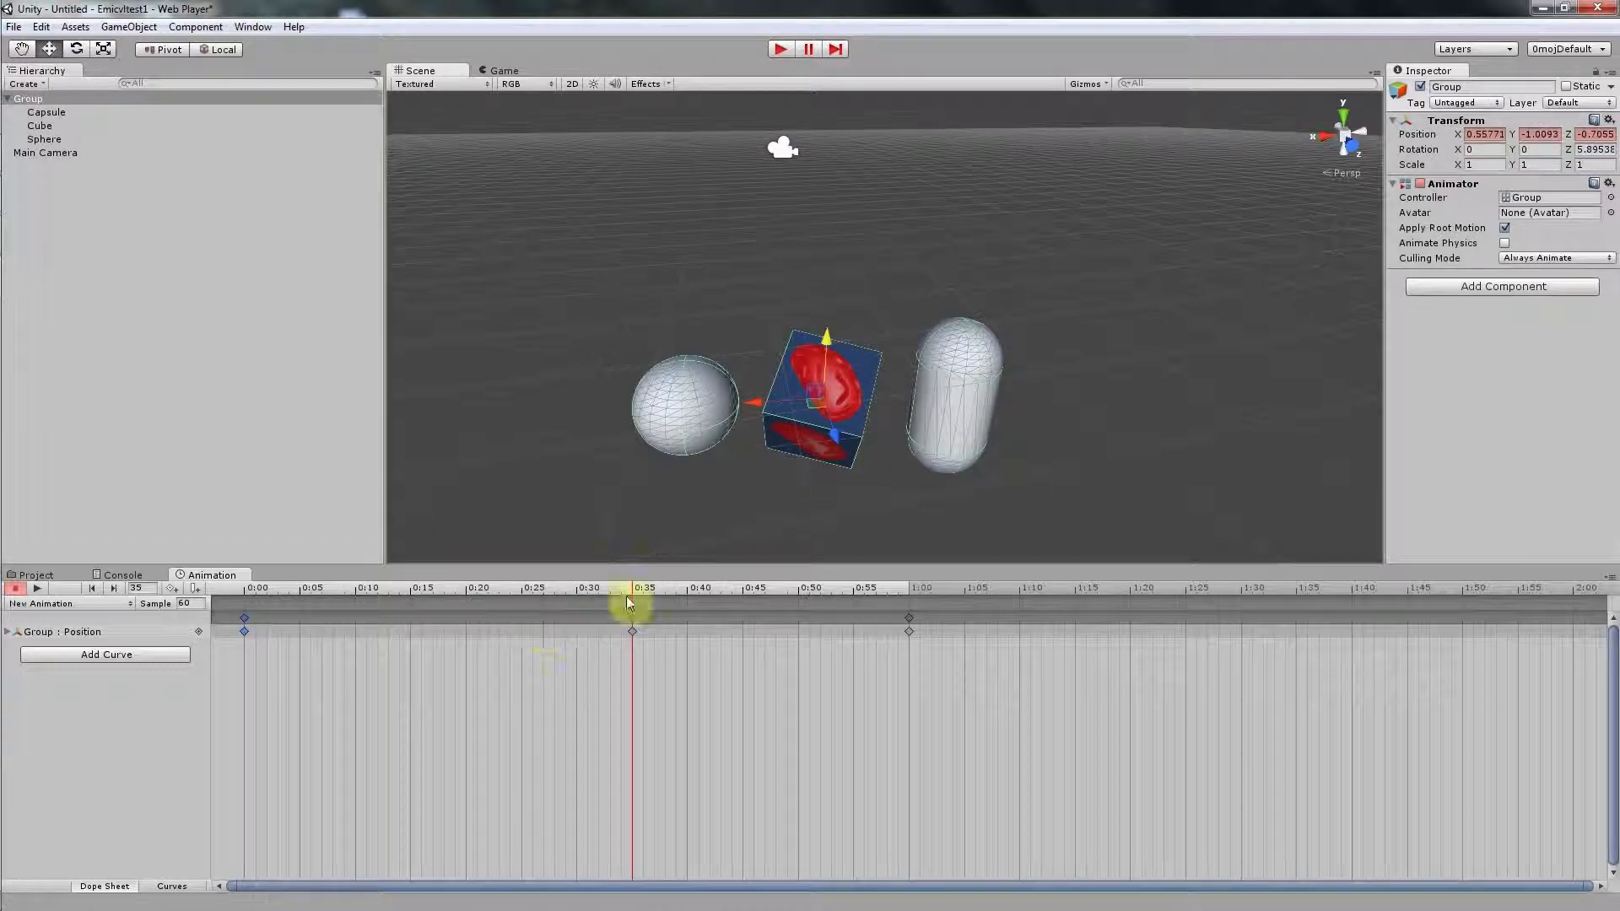
{"action": "left_click_drag", "start_coordinate": [636, 593], "coordinate": [51, 590]}
{"action": "left_click_drag", "start_coordinate": [393, 595], "coordinate": [635, 593]}
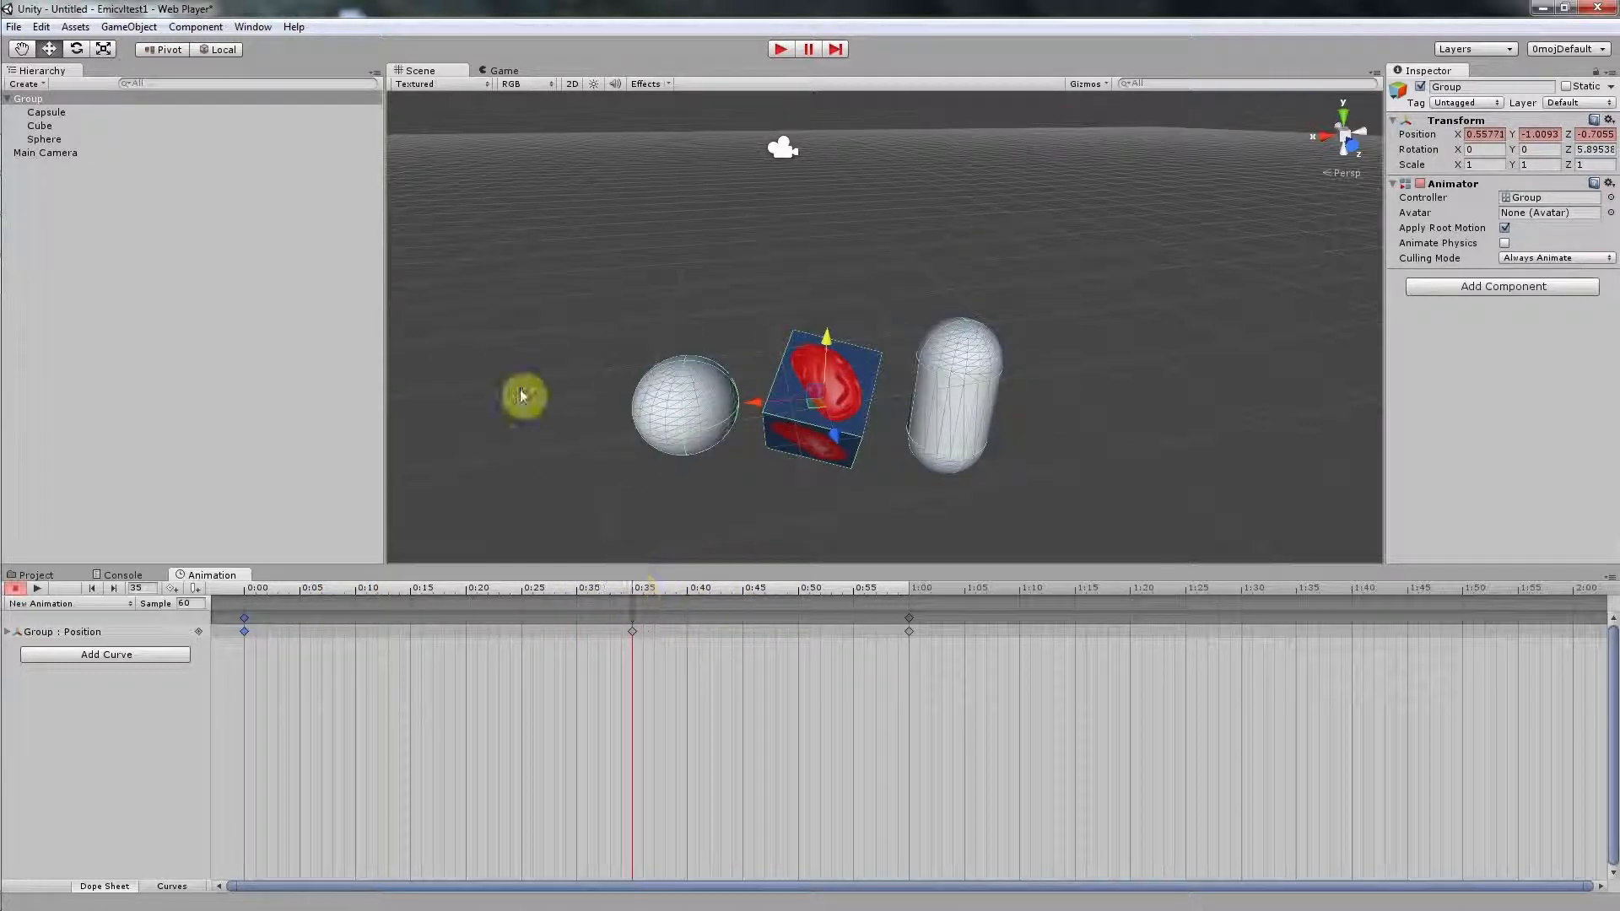